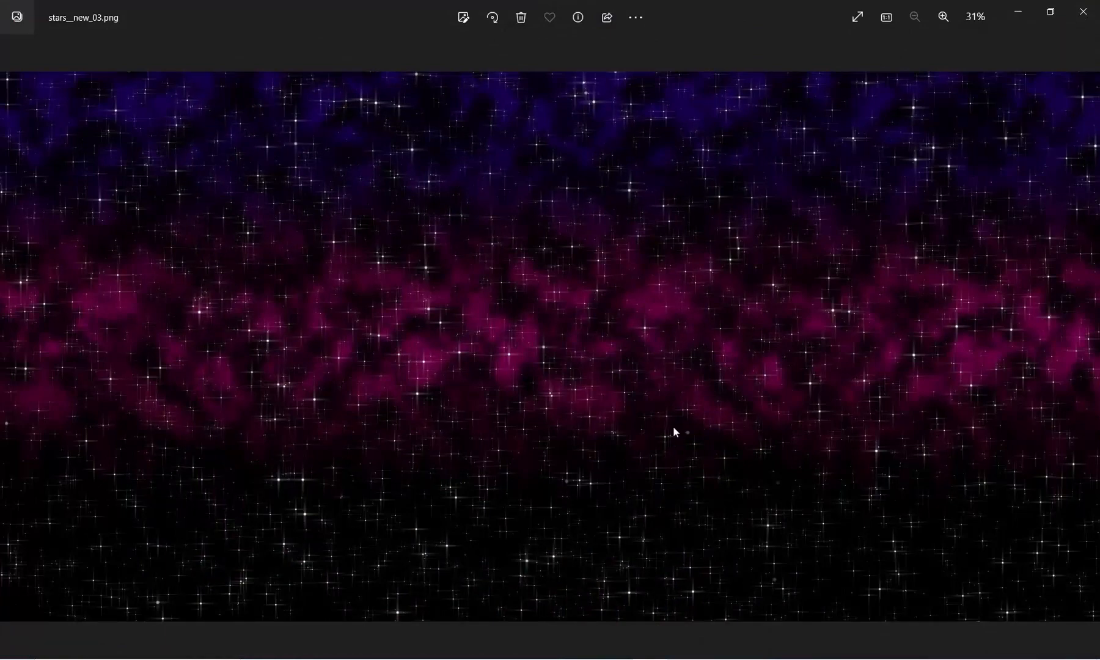
- Examine the star glints and nebula in stars_new_03.png up close at 89% zoom, and return to Cinema 4D
click(943, 18)
click(942, 17)
click(943, 17)
click(943, 17)
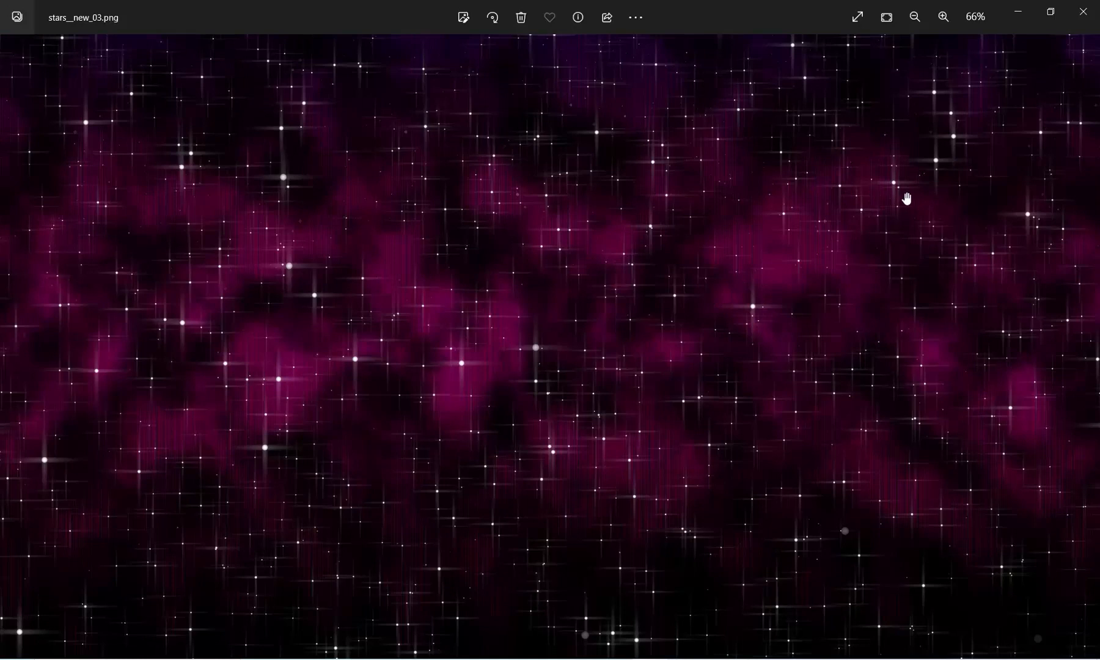
click(943, 17)
click(943, 17)
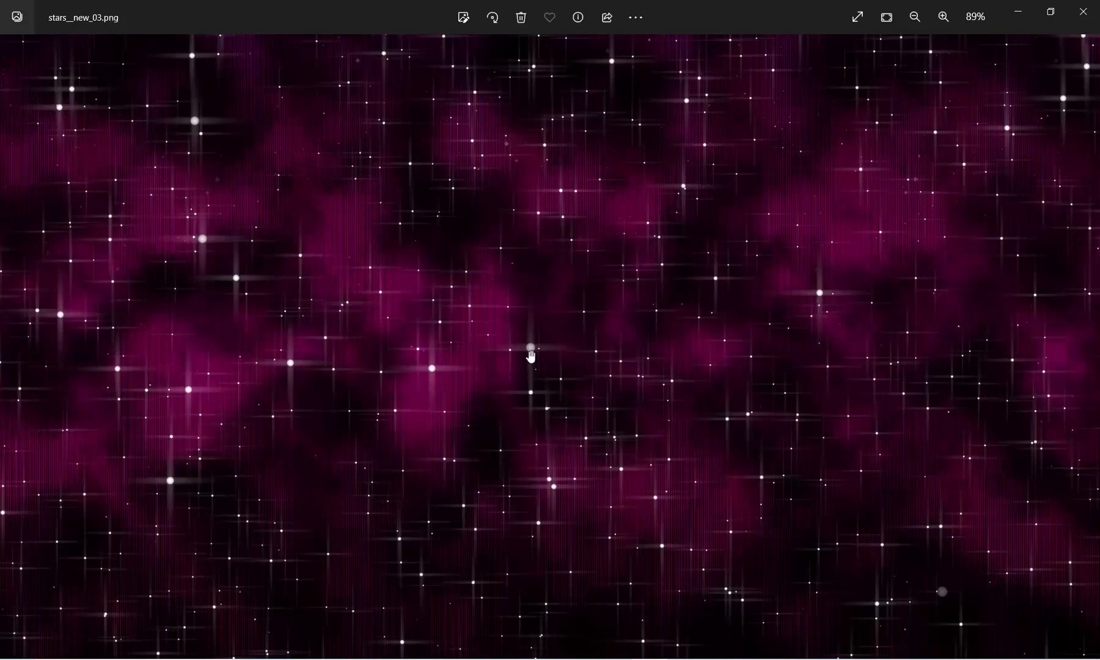
click(1019, 11)
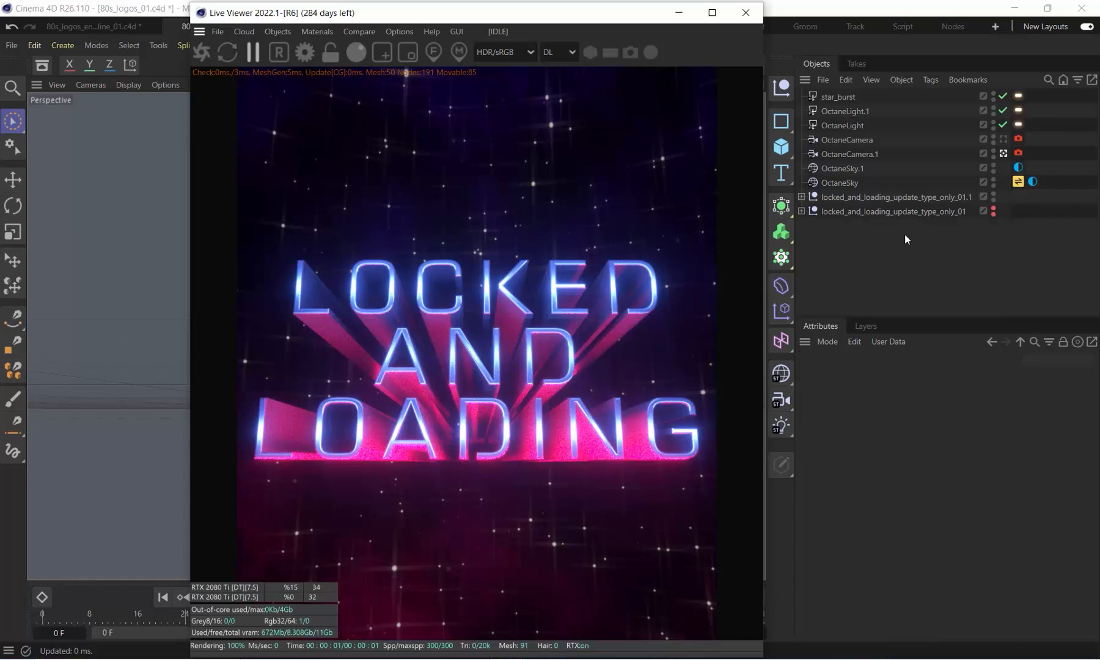
- Put the Live Viewer away and merge the brilly_logo_b_solo spline into the 80s_logos_01 scene
click(677, 20)
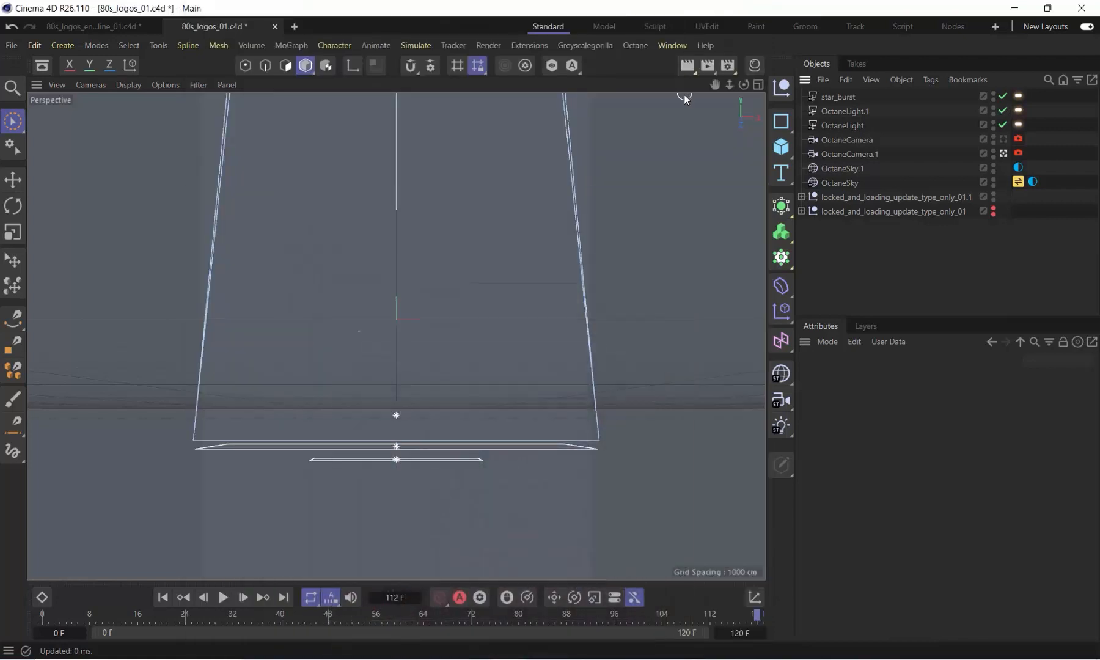
click(825, 81)
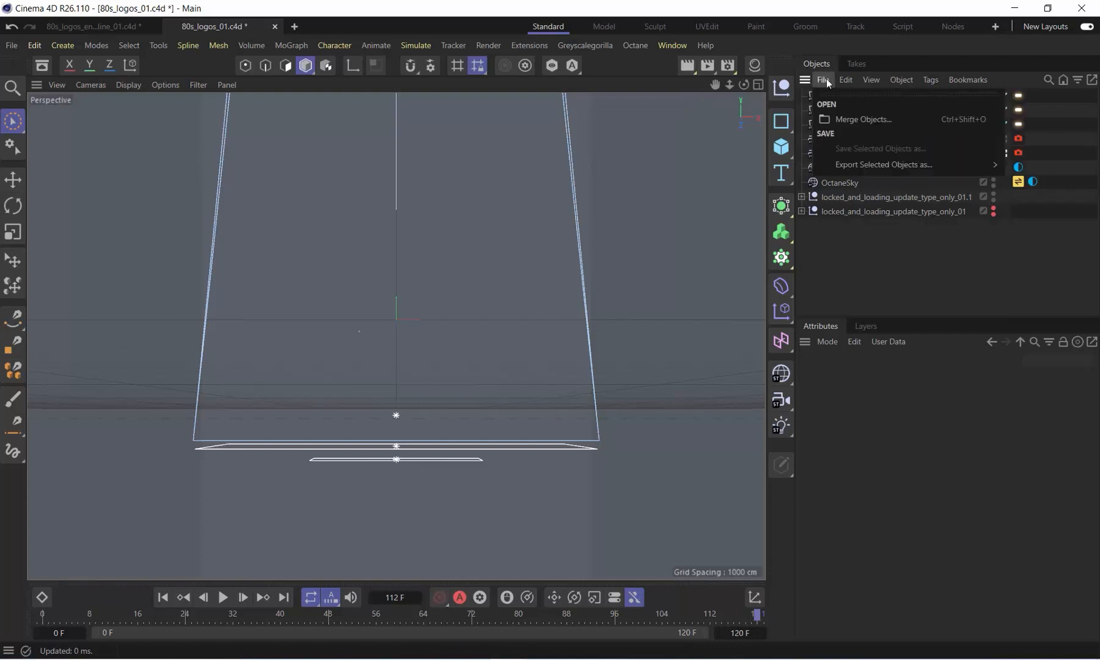
click(863, 117)
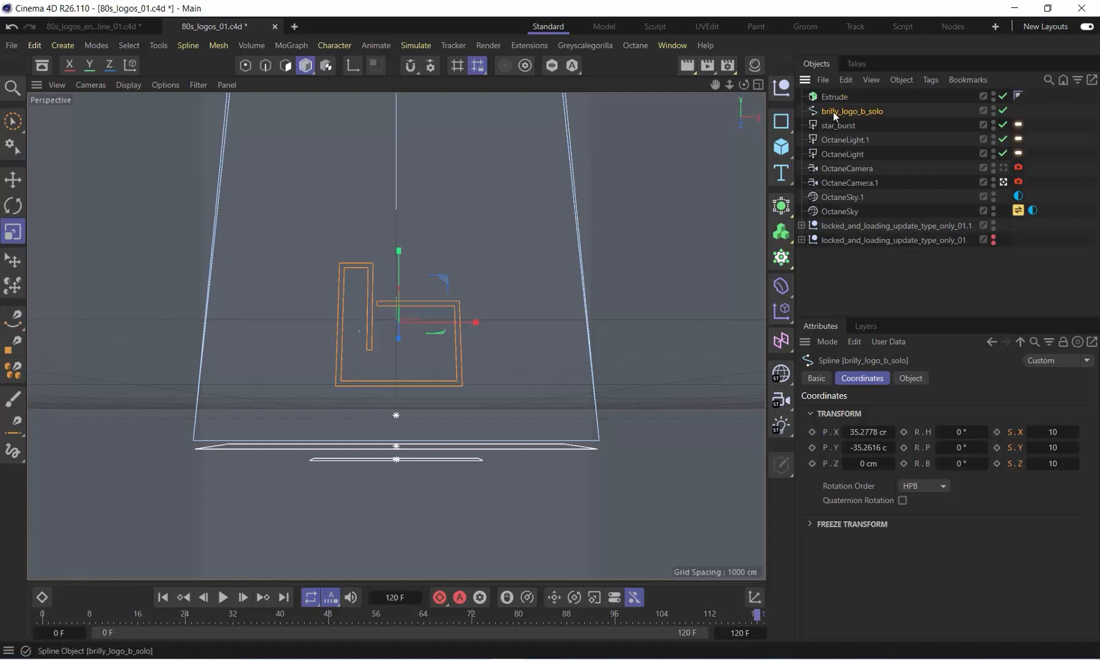
- Make the brilly_logo_b_solo spline a child of the Extrude object and raise it slightly along the Y axis
drag(833, 112, 840, 97)
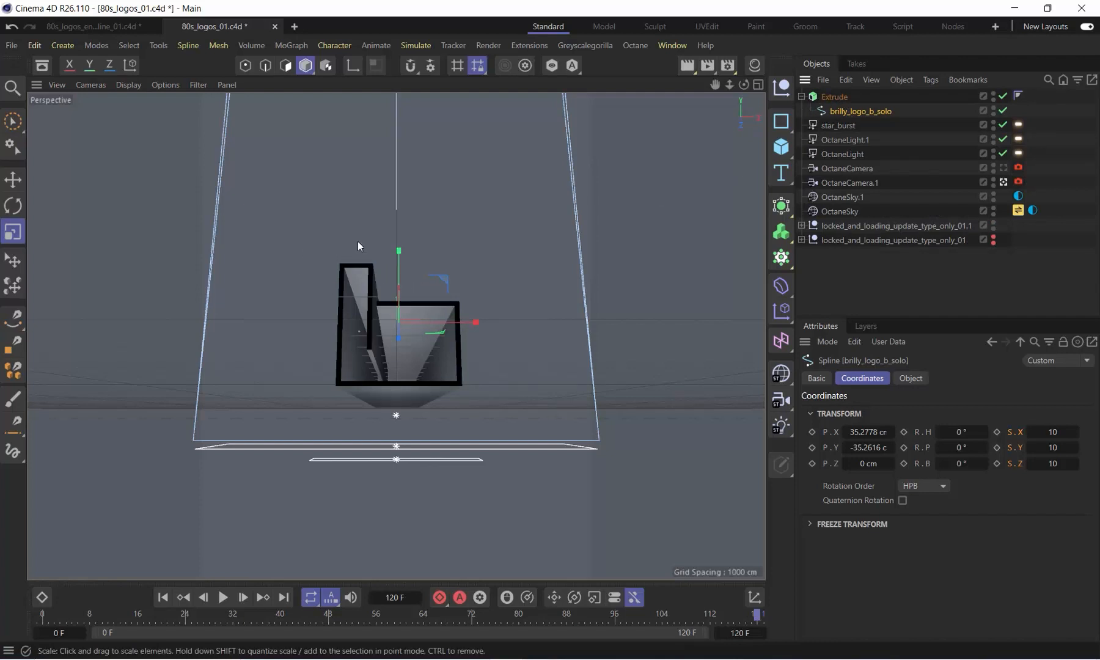
key(9)
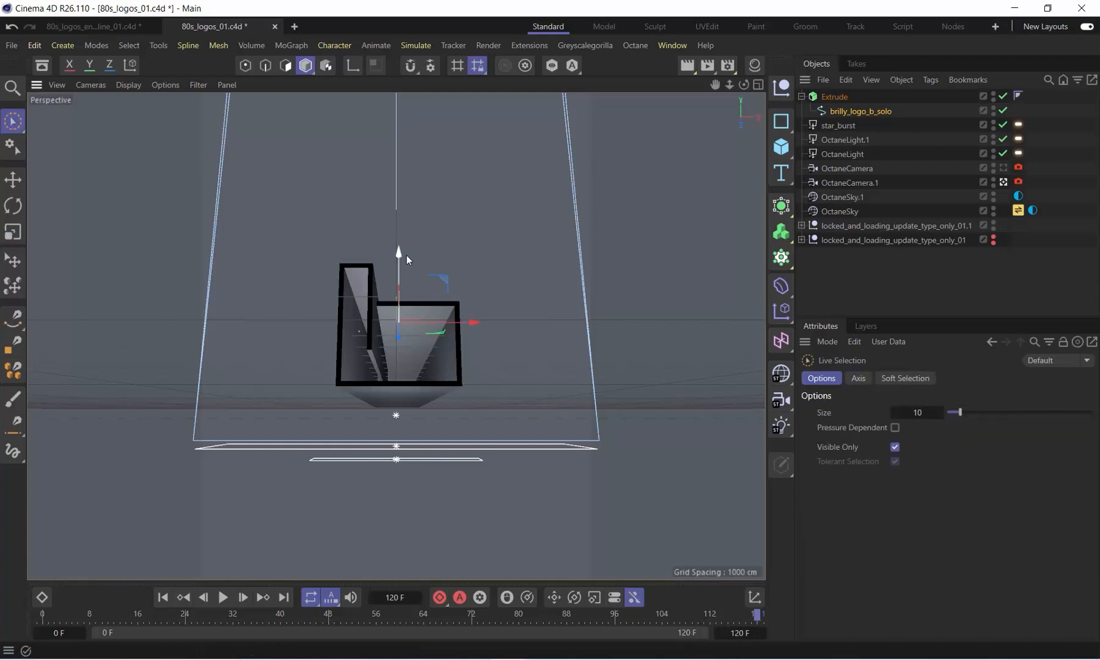
drag(398, 255, 408, 229)
- Give the Extrude object's caps a round bevel with a size of 0.01 cm
click(835, 97)
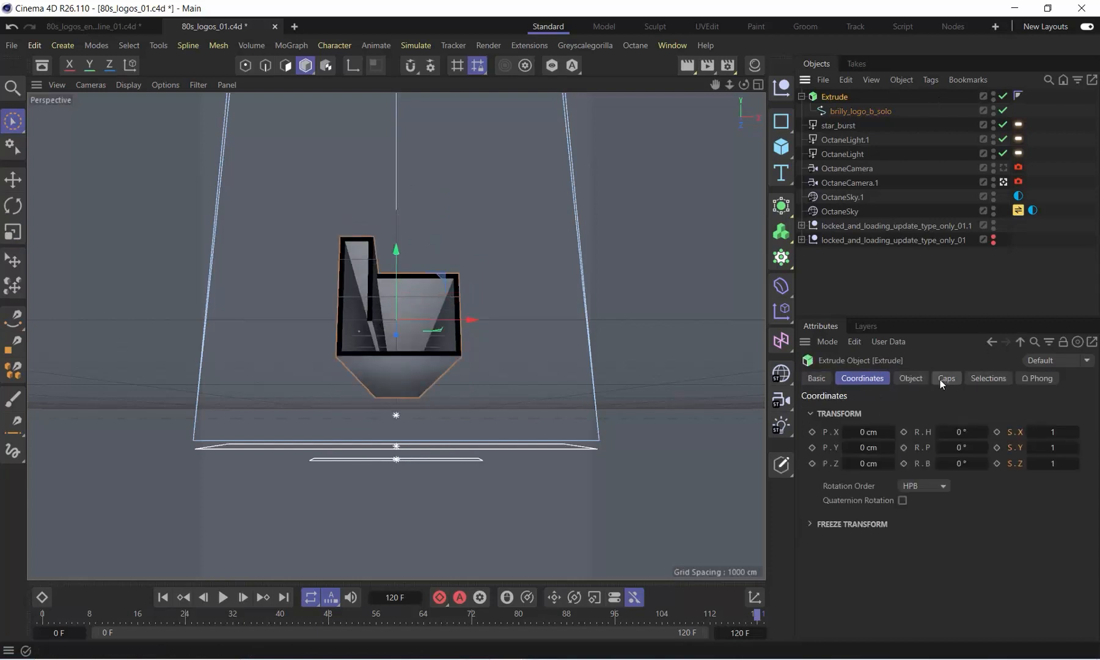
click(945, 378)
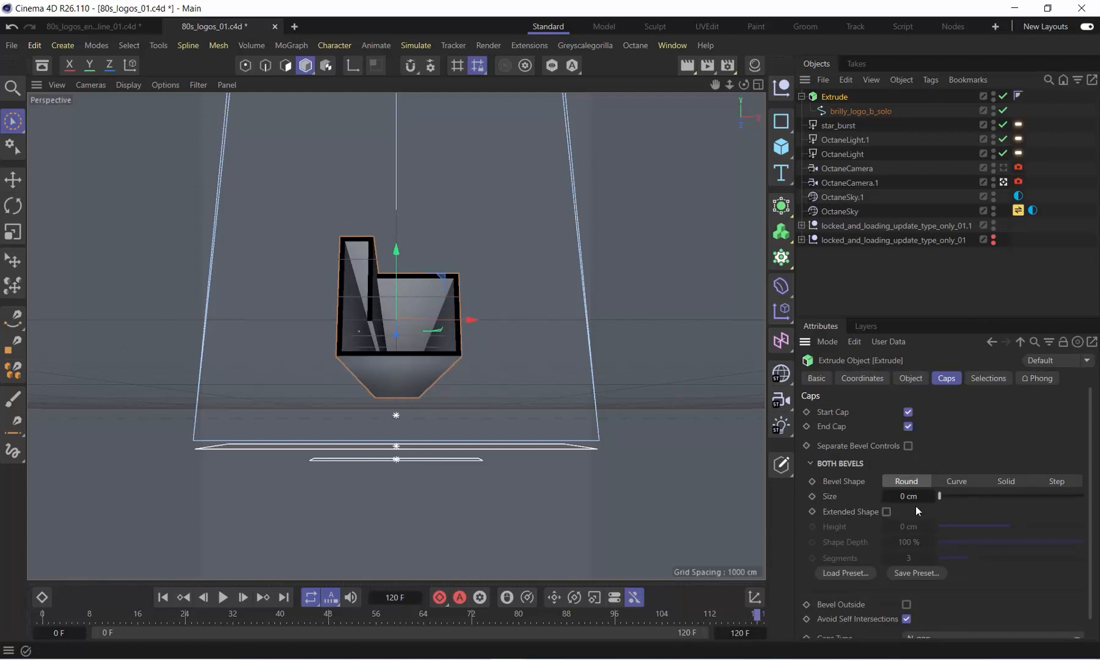
click(932, 497)
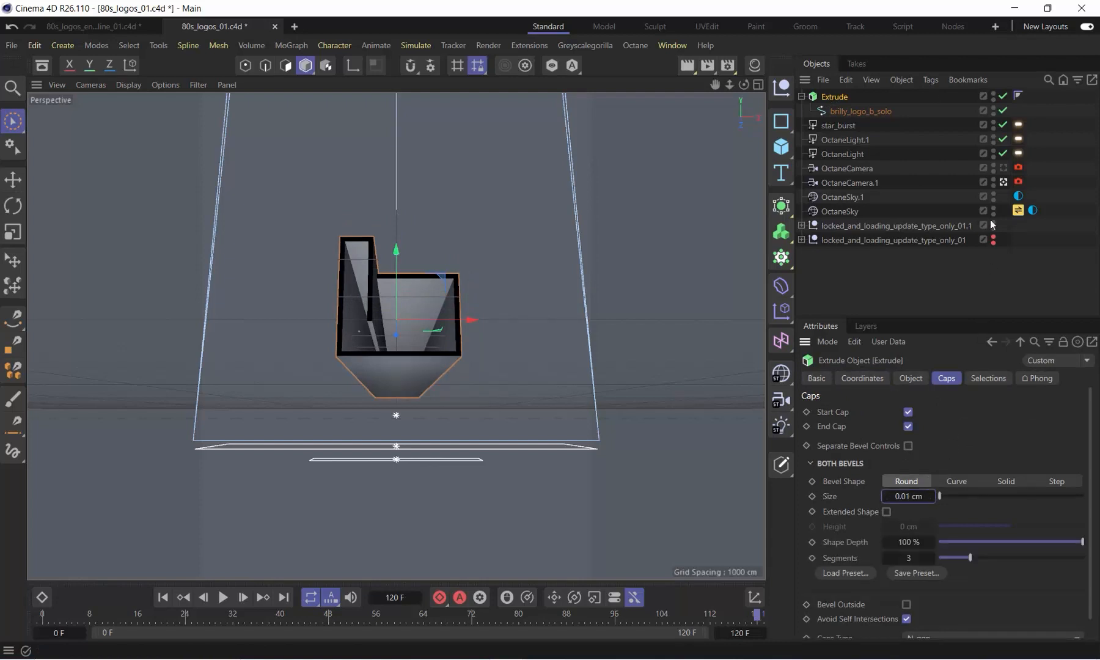
- Leave the OctaneCamera.1 view and frame the extruded logo from an angle in the free perspective view
click(1004, 183)
alt+drag(586, 371, 544, 368)
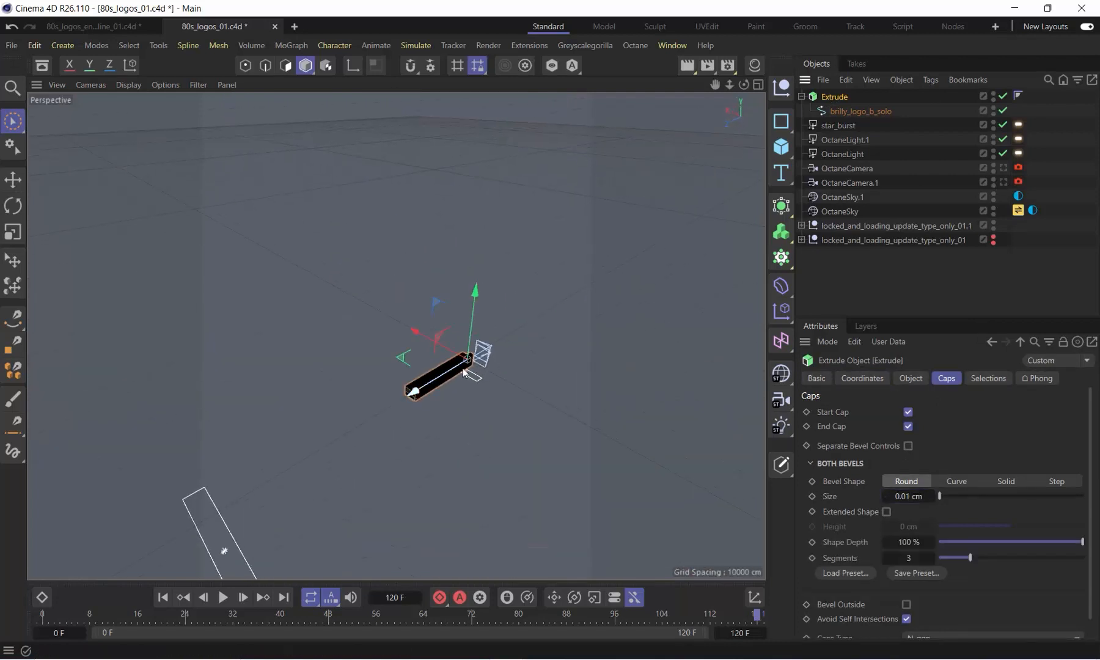
alt+drag(464, 373, 504, 377)
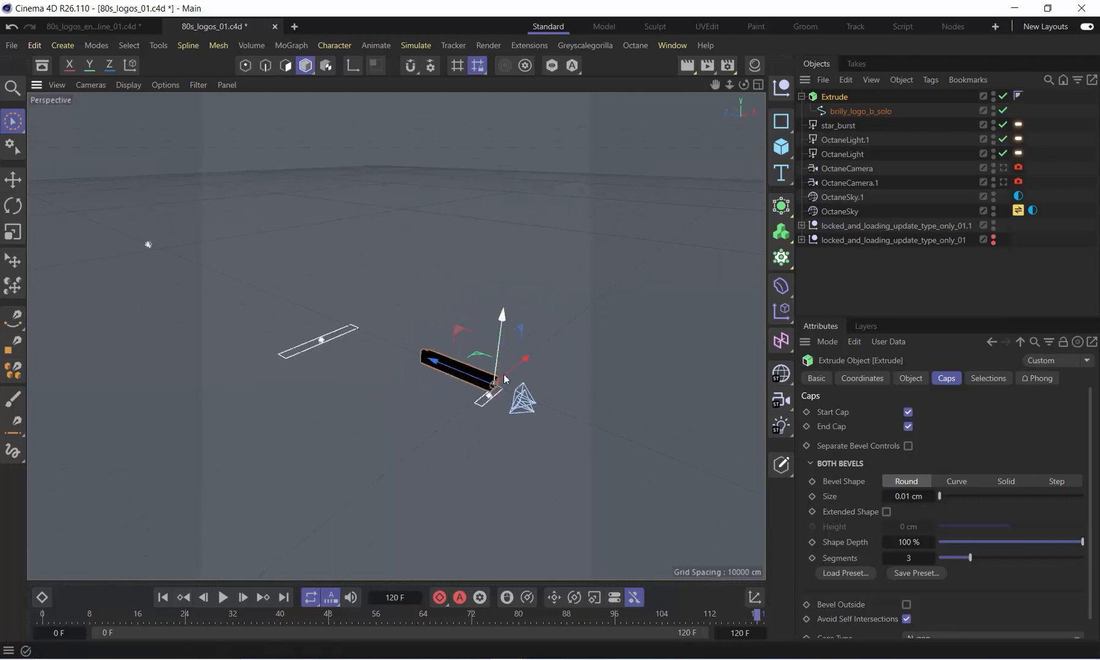
alt+right_drag(496, 377, 654, 323)
alt+drag(506, 358, 483, 324)
- Turn off the viewport's Materials display option and hide light objects through the viewport filter
click(129, 85)
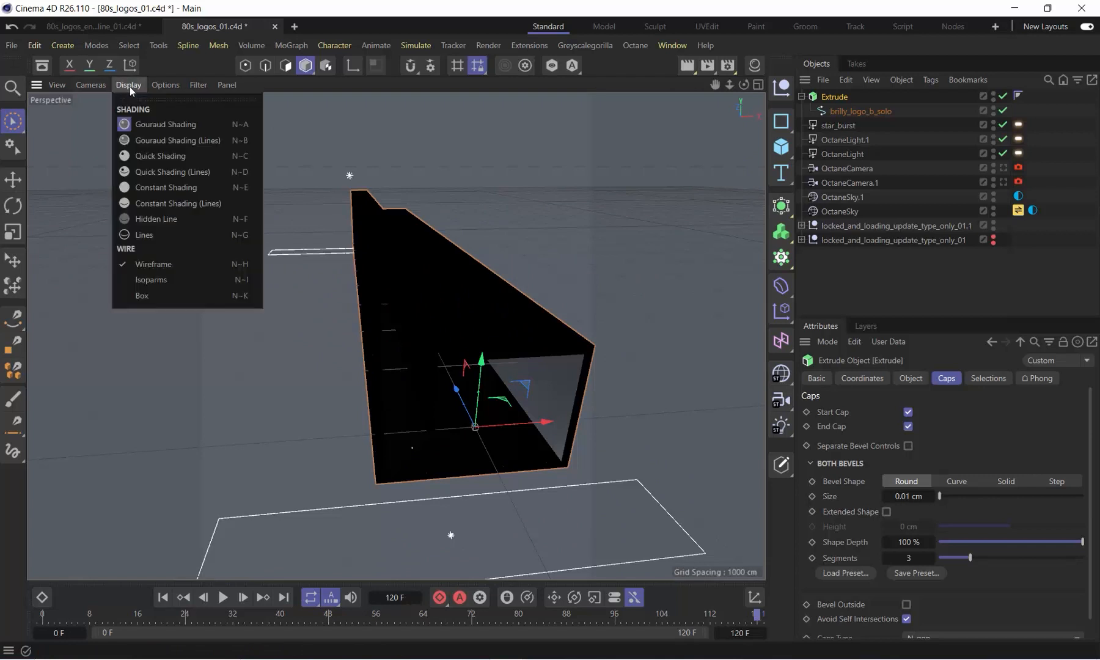
mouse_move(165, 88)
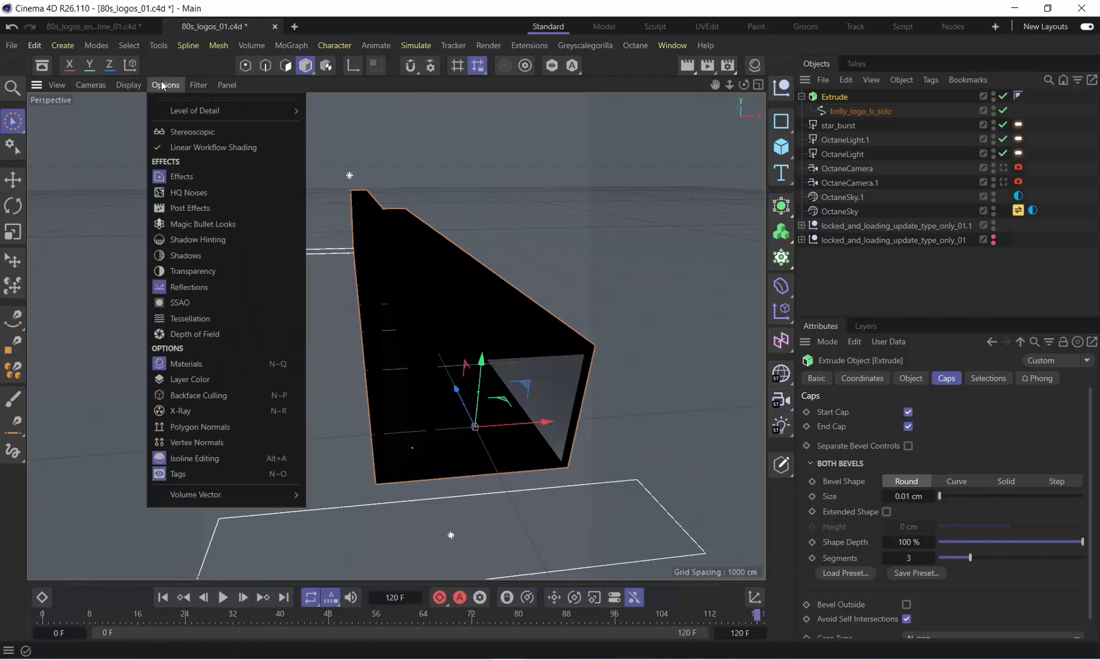
click(251, 366)
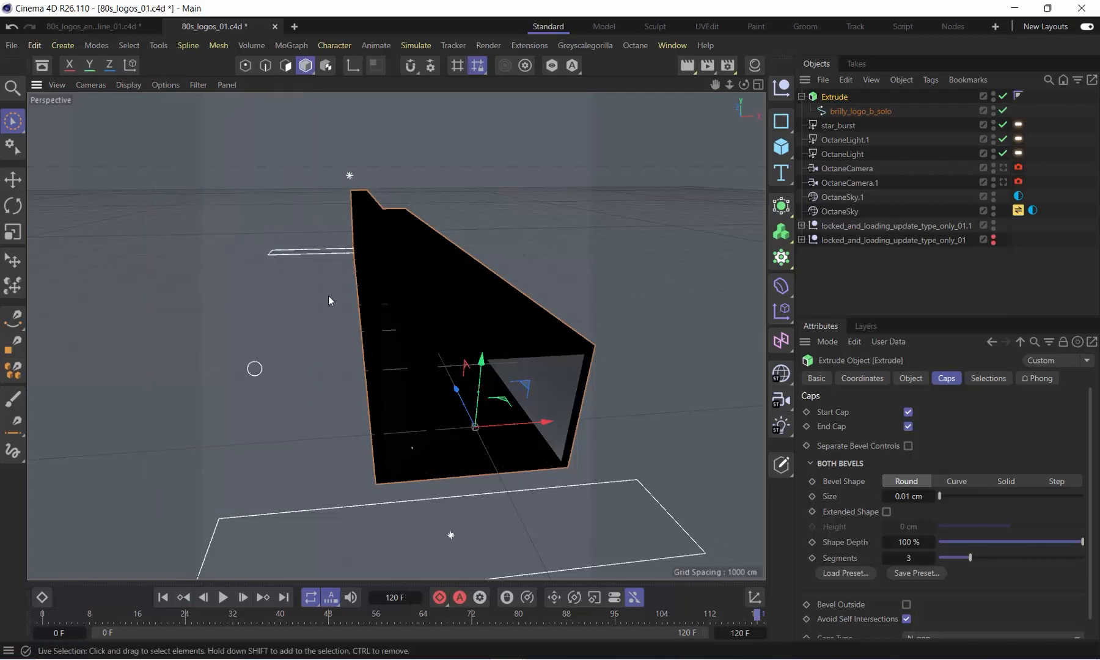
click(135, 87)
mouse_move(171, 89)
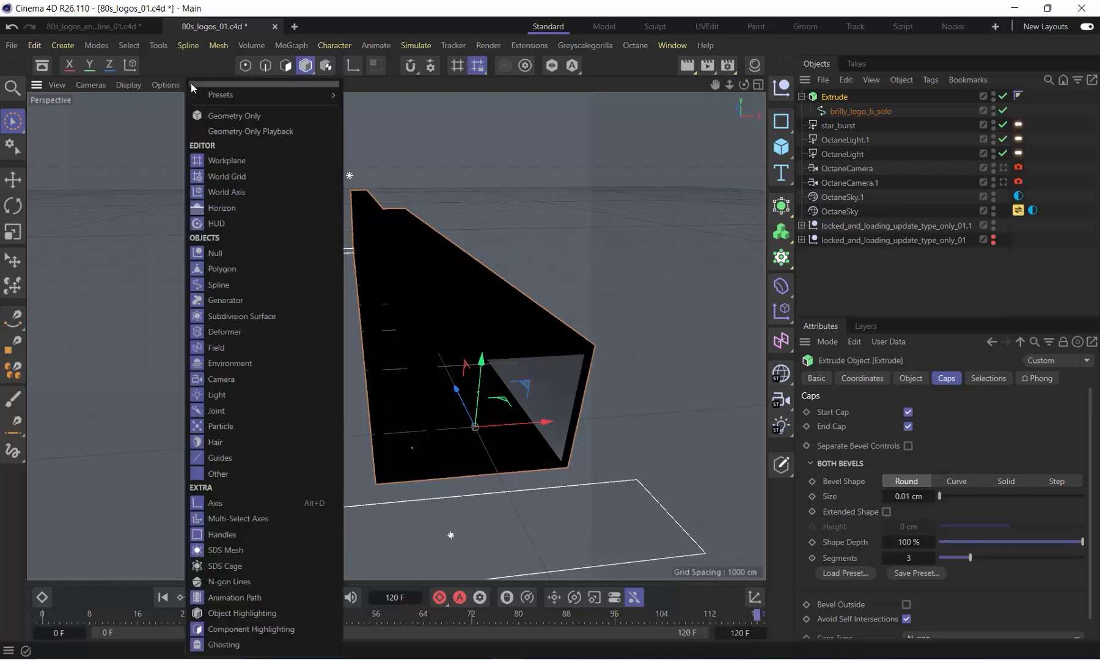
click(211, 394)
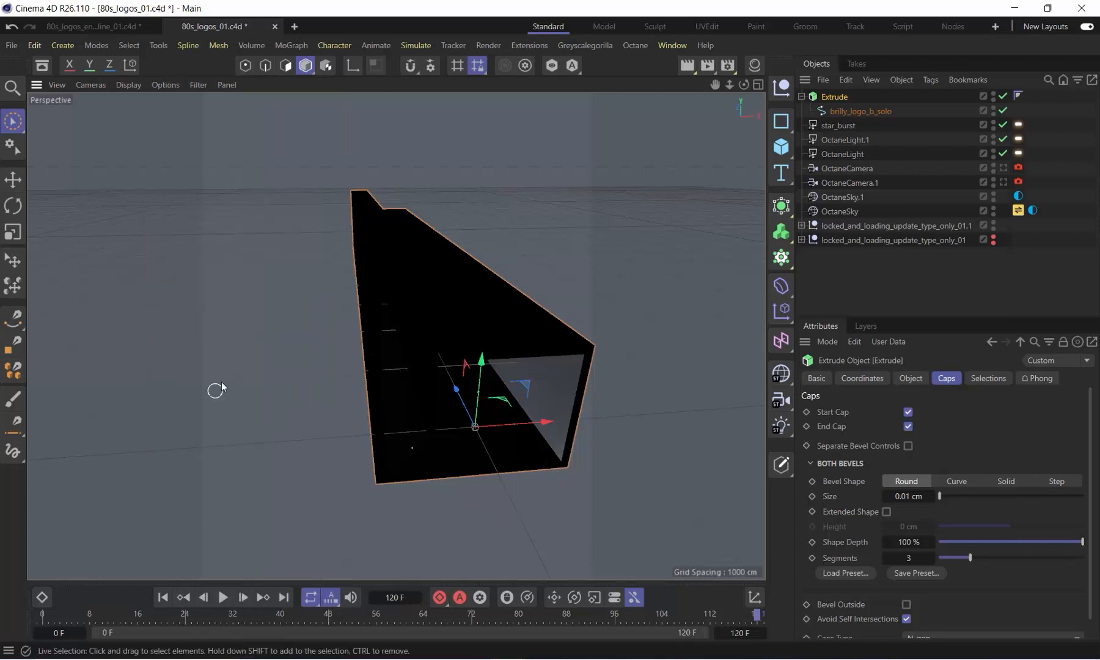
- Disable the star_burst, OctaneLight.1 and OctaneLight objects so the extrusion shows default viewport shading
click(165, 84)
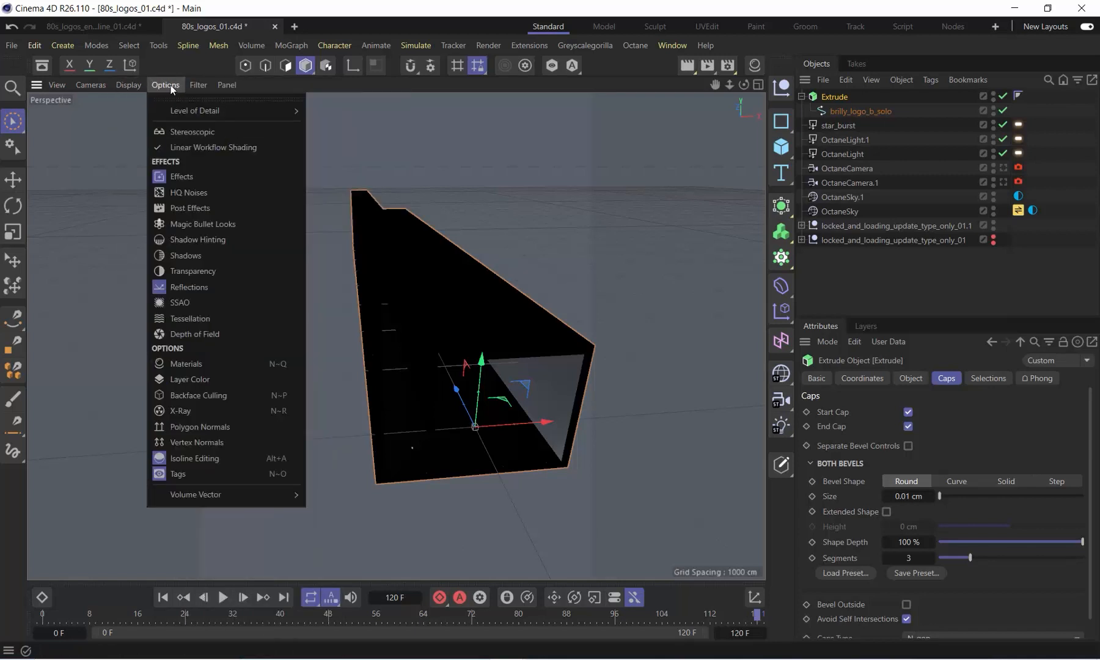
click(881, 274)
drag(1003, 125, 1005, 153)
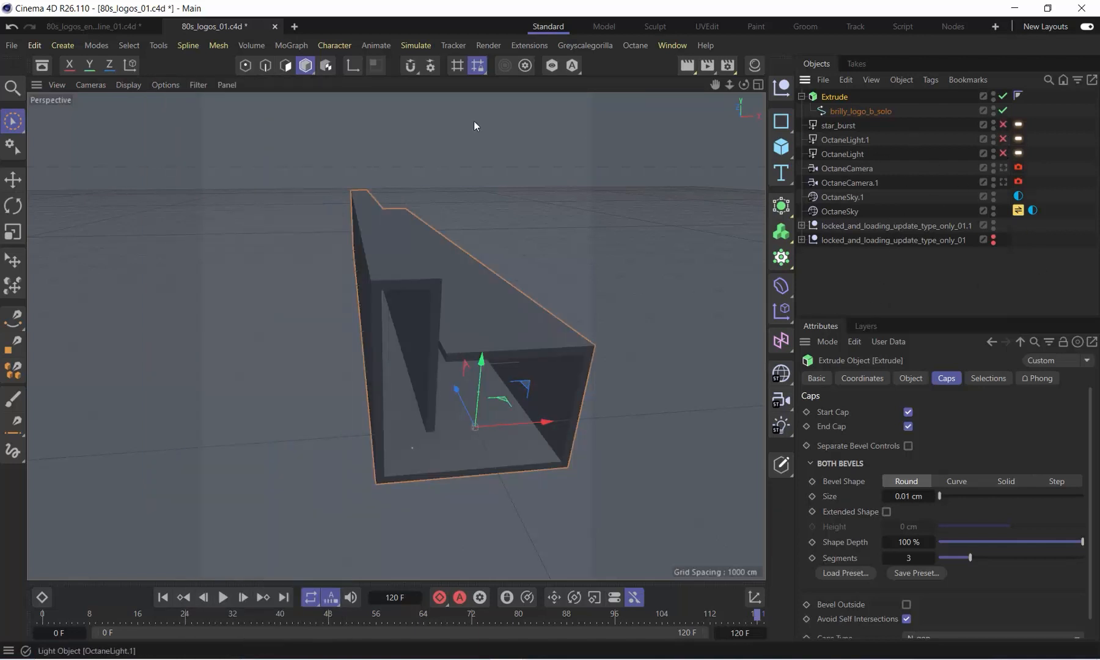
click(84, 87)
click(504, 354)
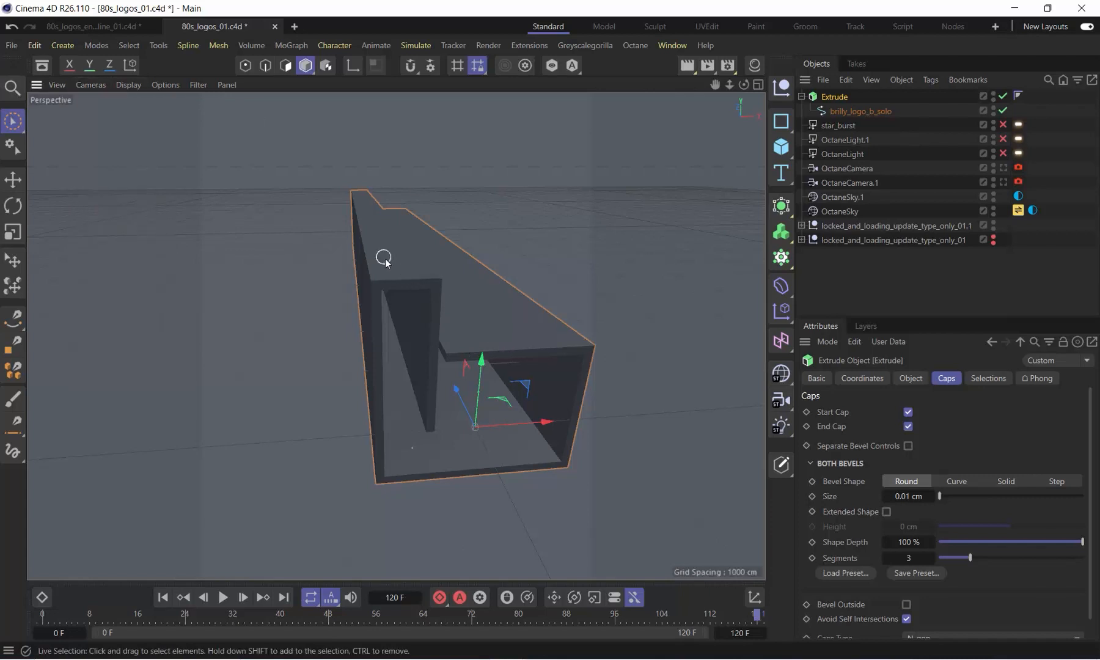
- Set the Extrude object's round bevel size to 2 cm while checking a front corner of the logo up close
scroll(394, 288, up, 10)
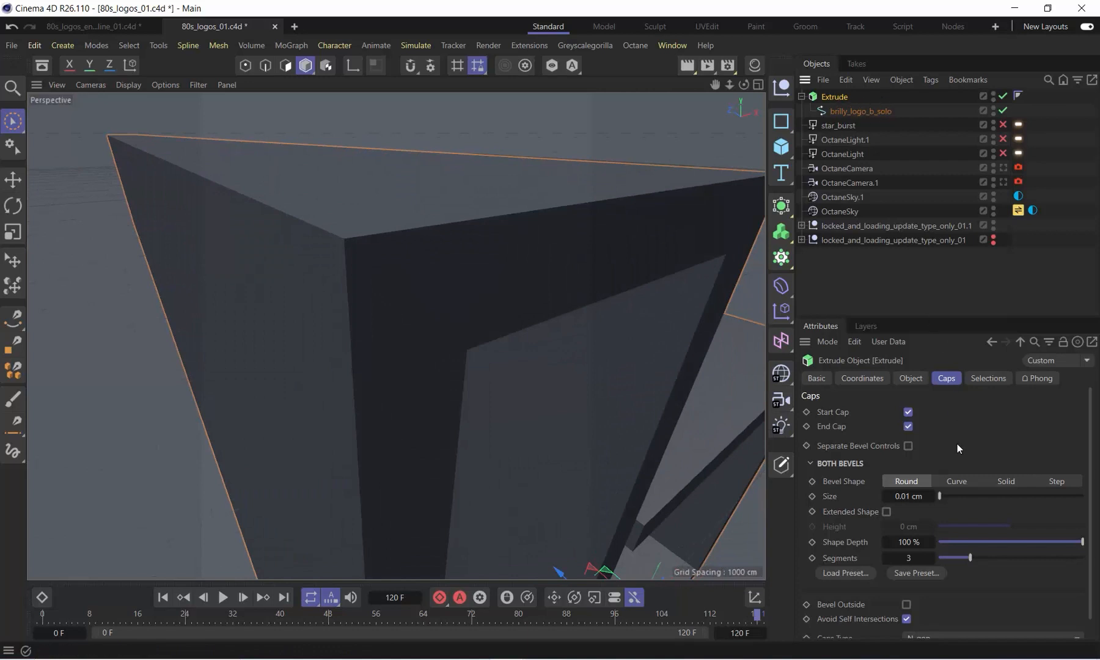
click(932, 496)
click(933, 496)
click(933, 496)
click(933, 496)
click(933, 495)
click(932, 496)
drag(943, 494, 943, 503)
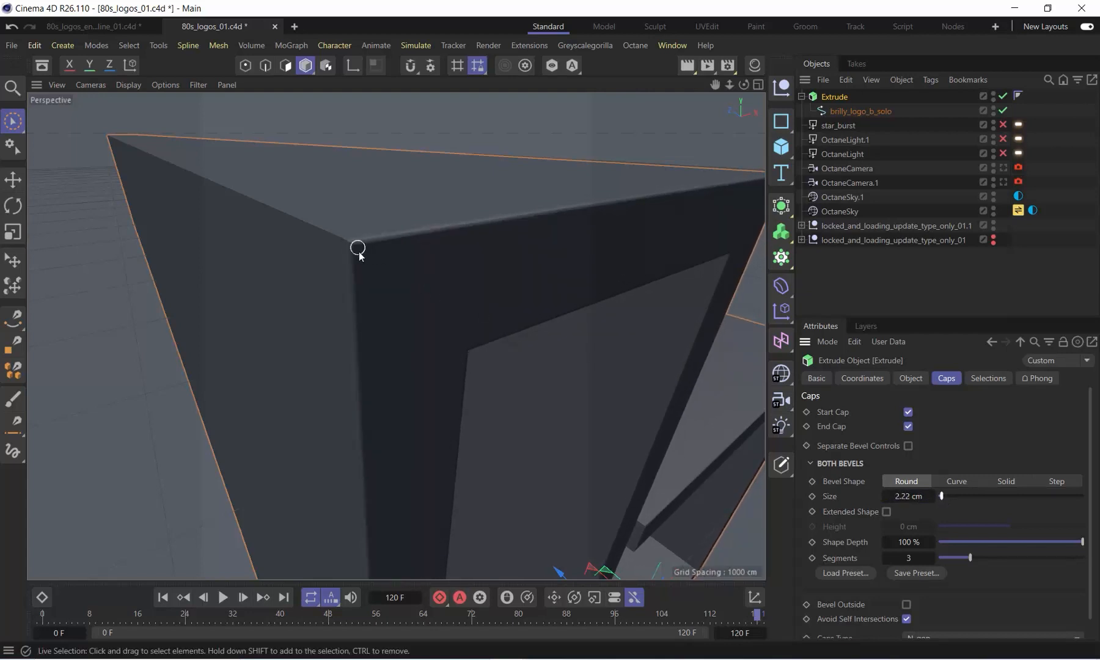
double_click(908, 496)
text(2)
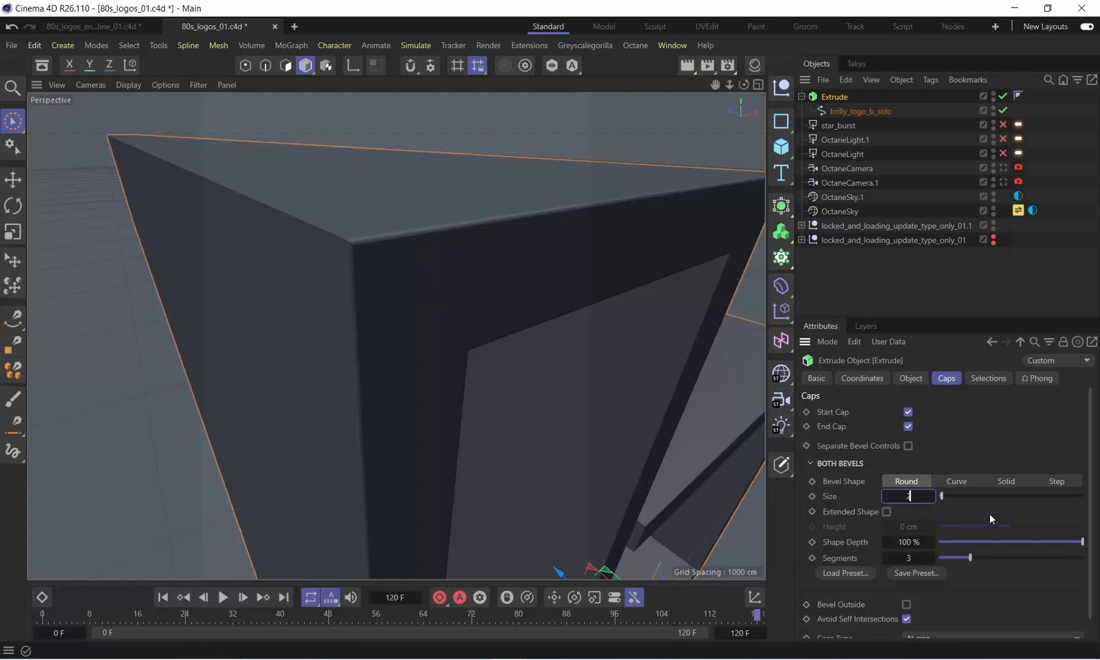
key(Return)
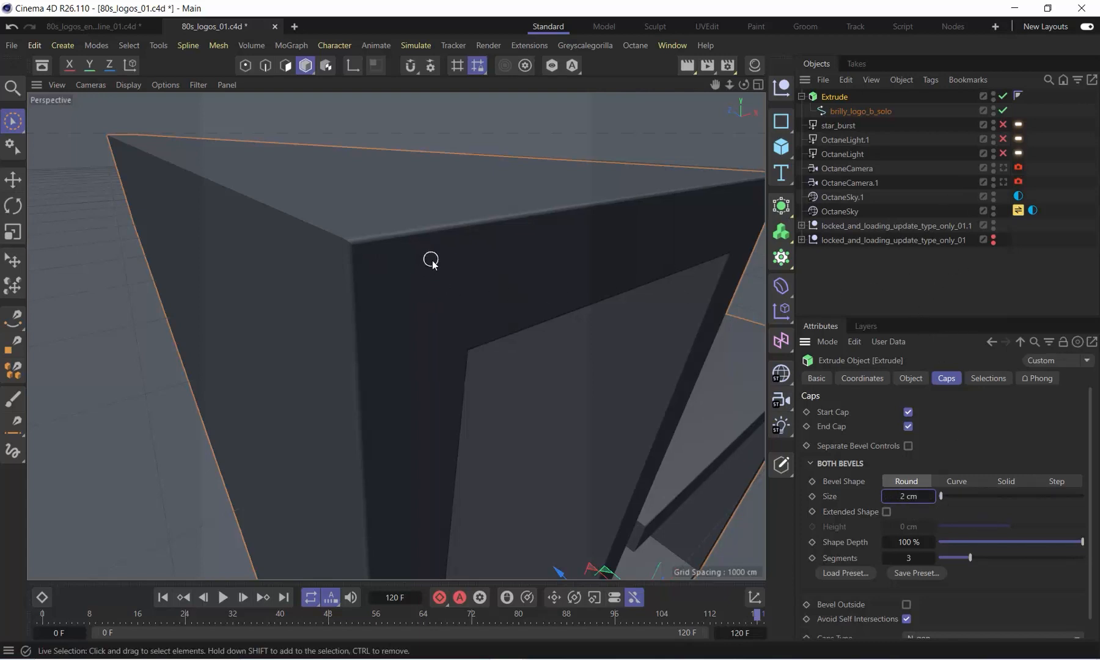
- Deselect all objects, bring back the Octane Live Viewer and open the LiveDB material library
click(849, 281)
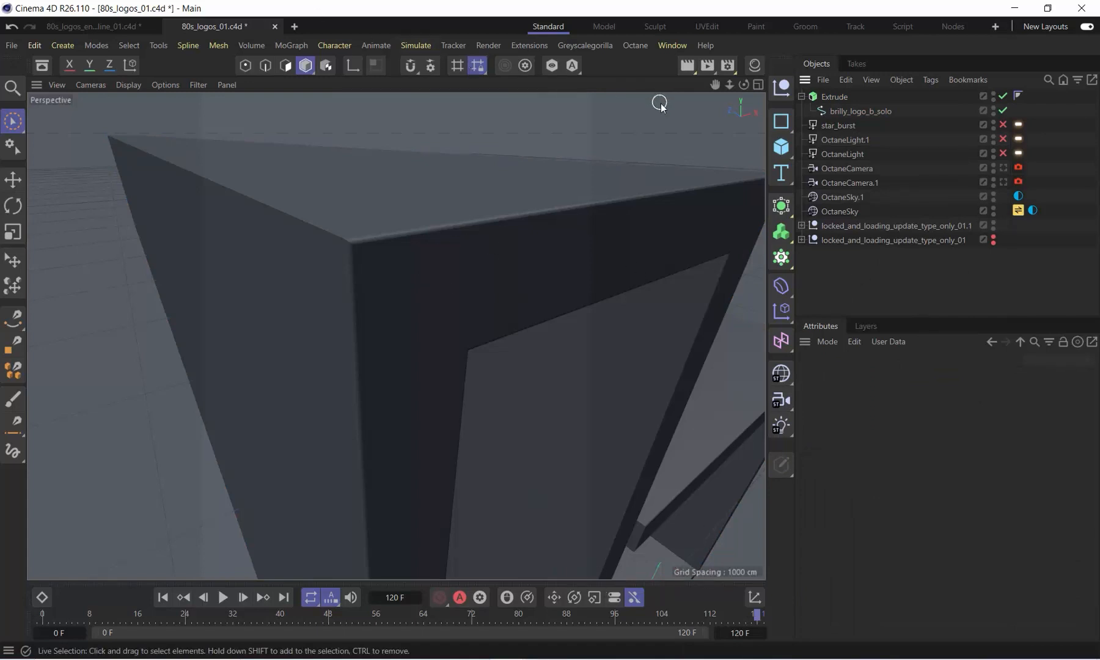
click(636, 45)
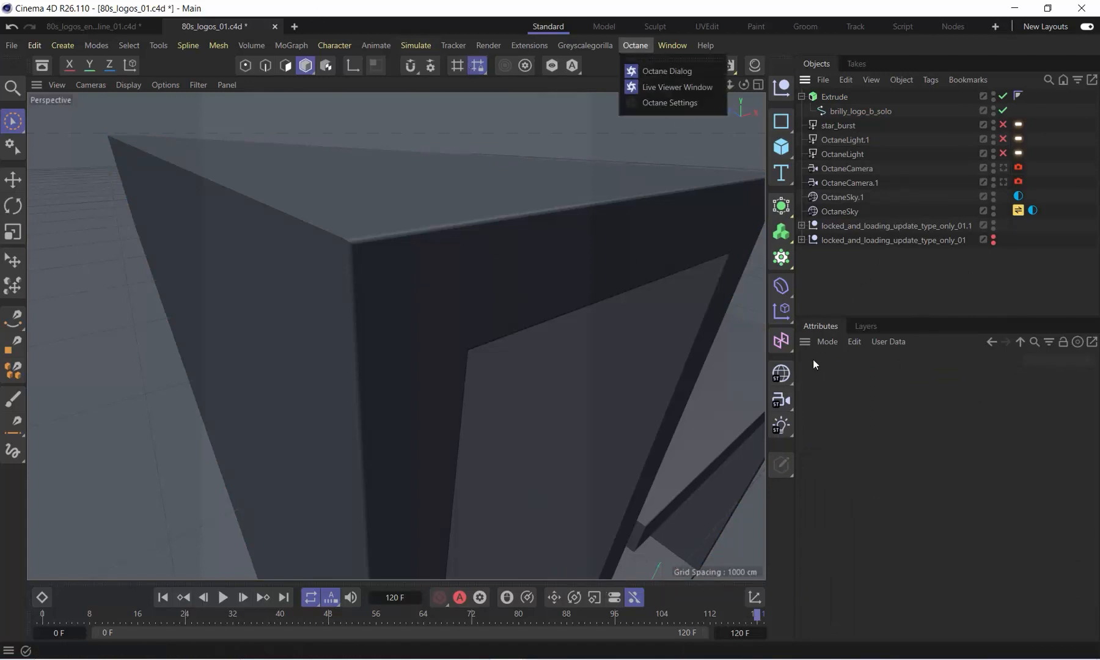
click(829, 297)
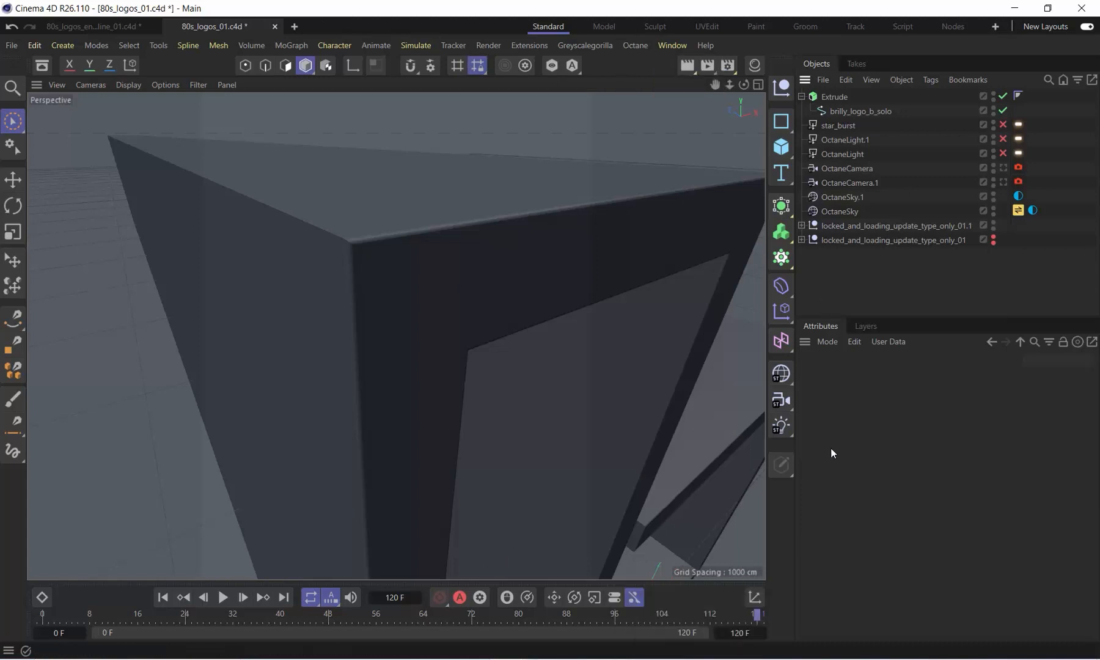
key(alt+Tab)
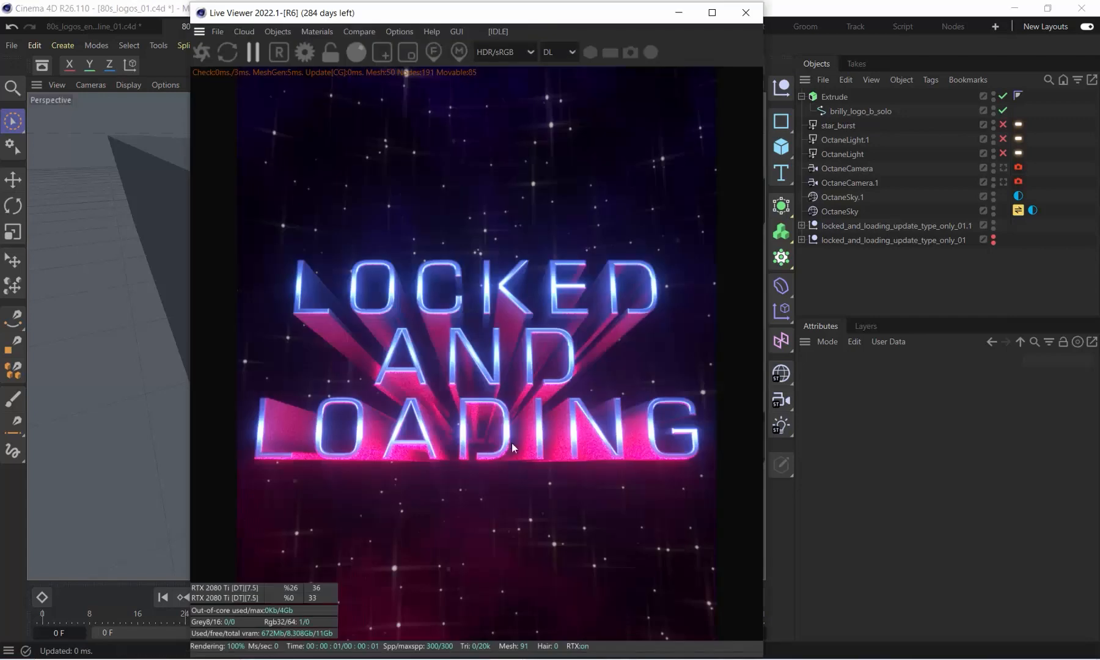
click(308, 32)
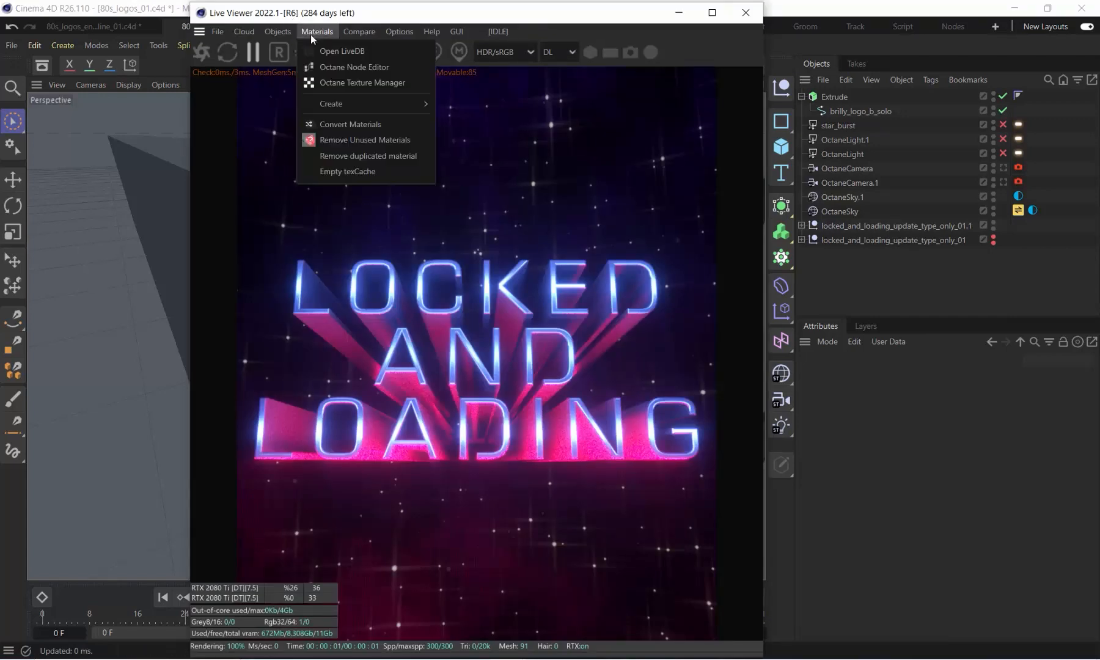
click(354, 51)
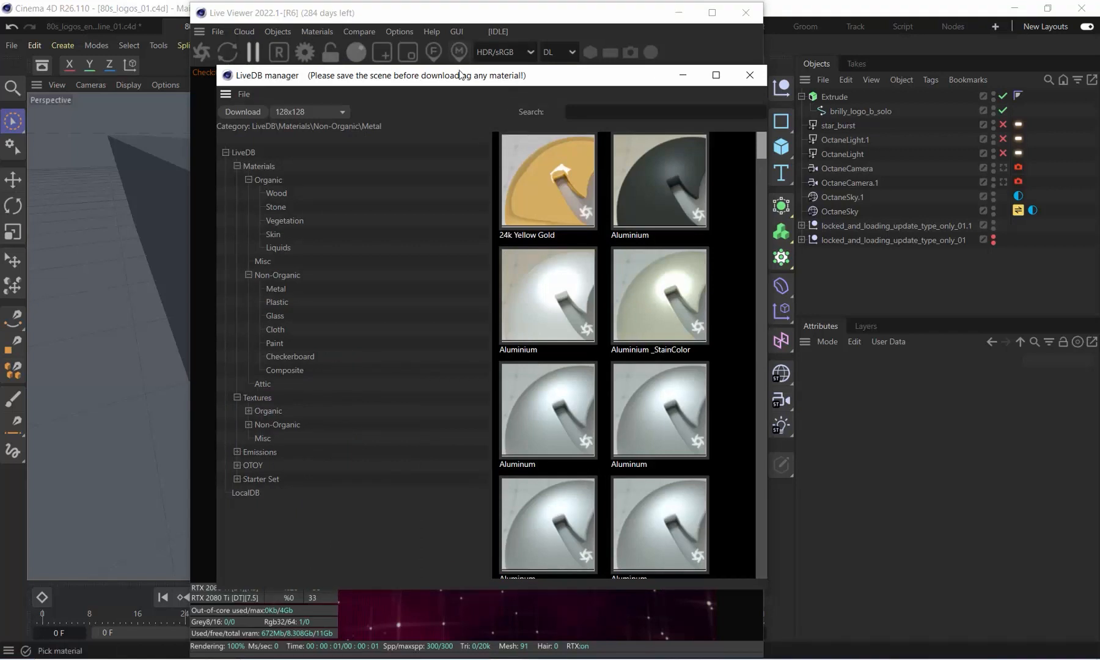
- Download the Aluminum material directly below the white Aluminium one from LiveDB's Non-Organic Metal category
mouse_move(456, 75)
mouse_down()
mouse_move(513, 82)
mouse_move(436, 71)
mouse_up()
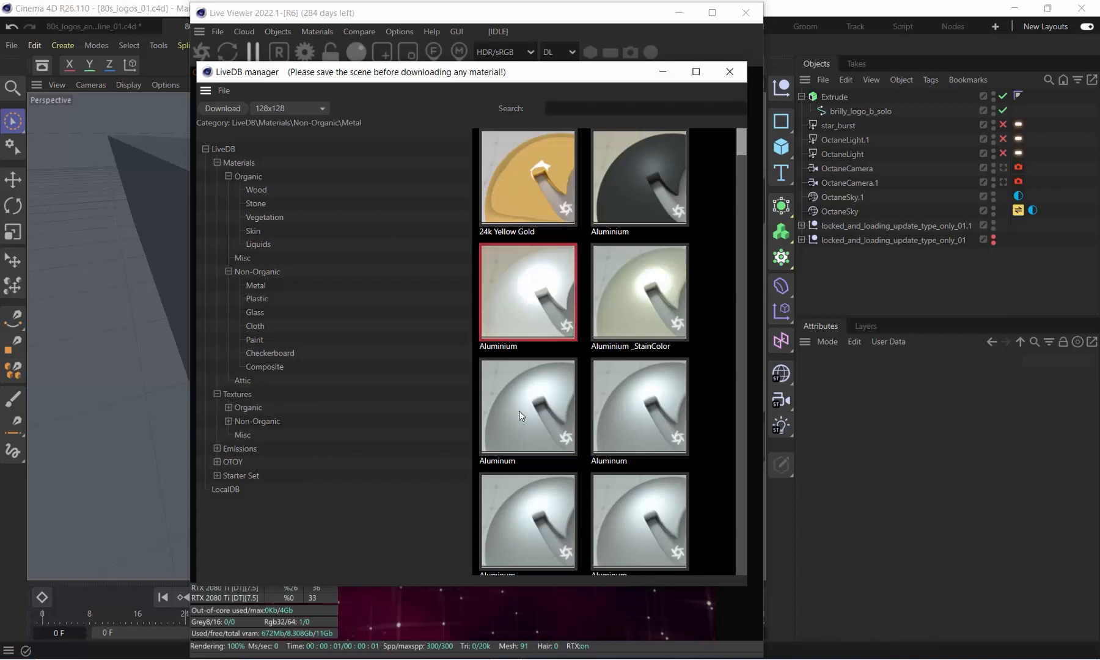
scroll(521, 443, down, 3)
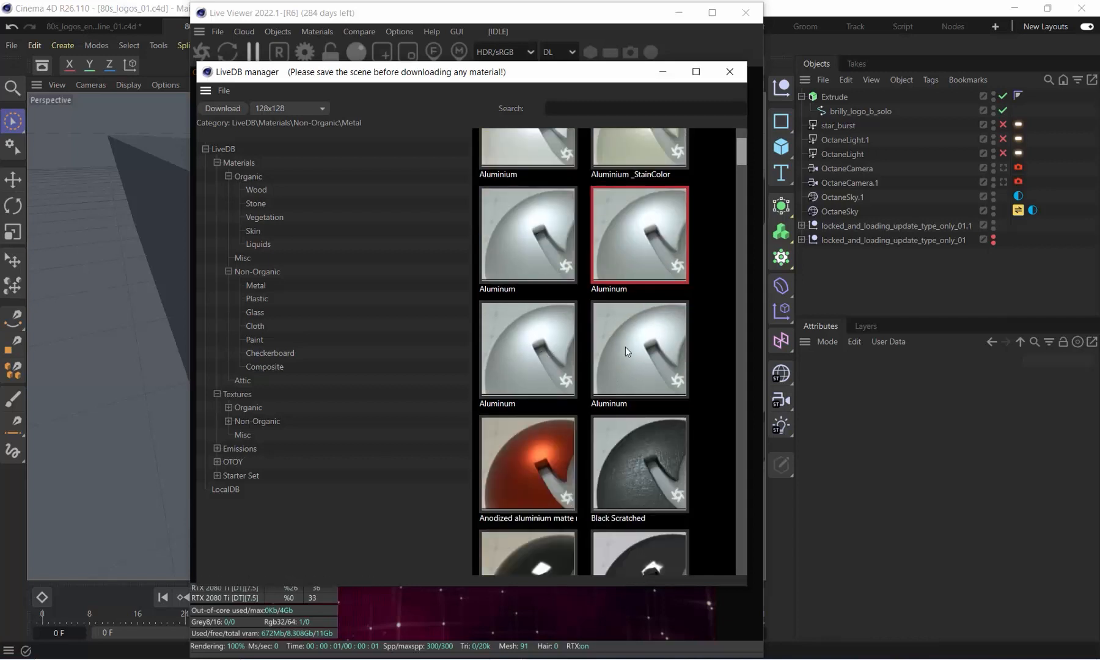
scroll(573, 338, up, 2)
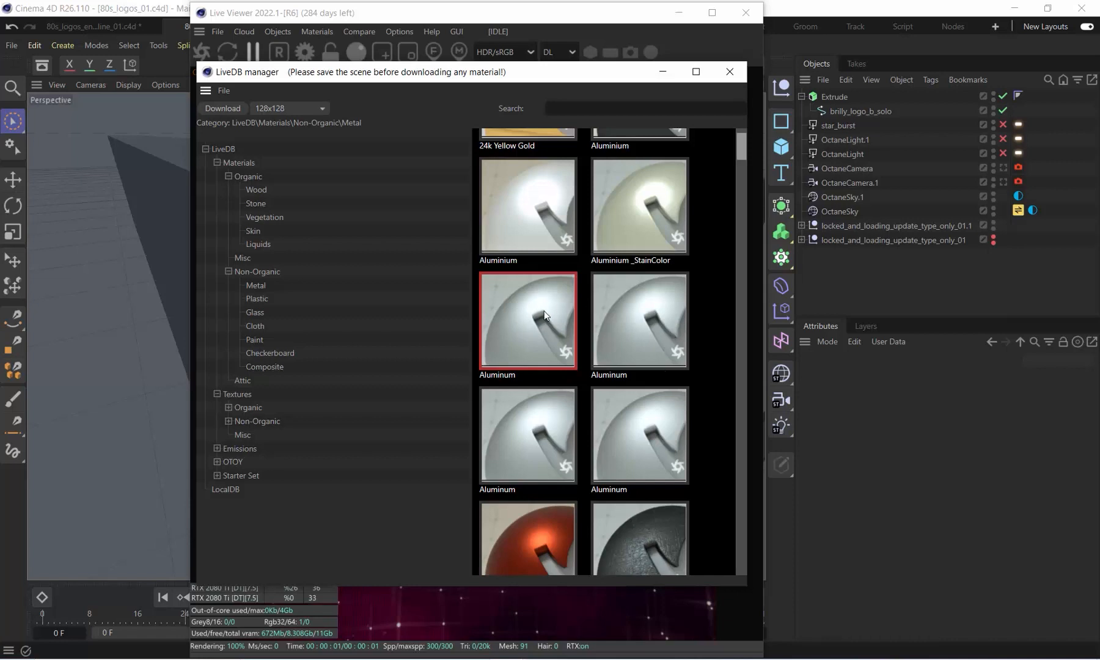
click(226, 109)
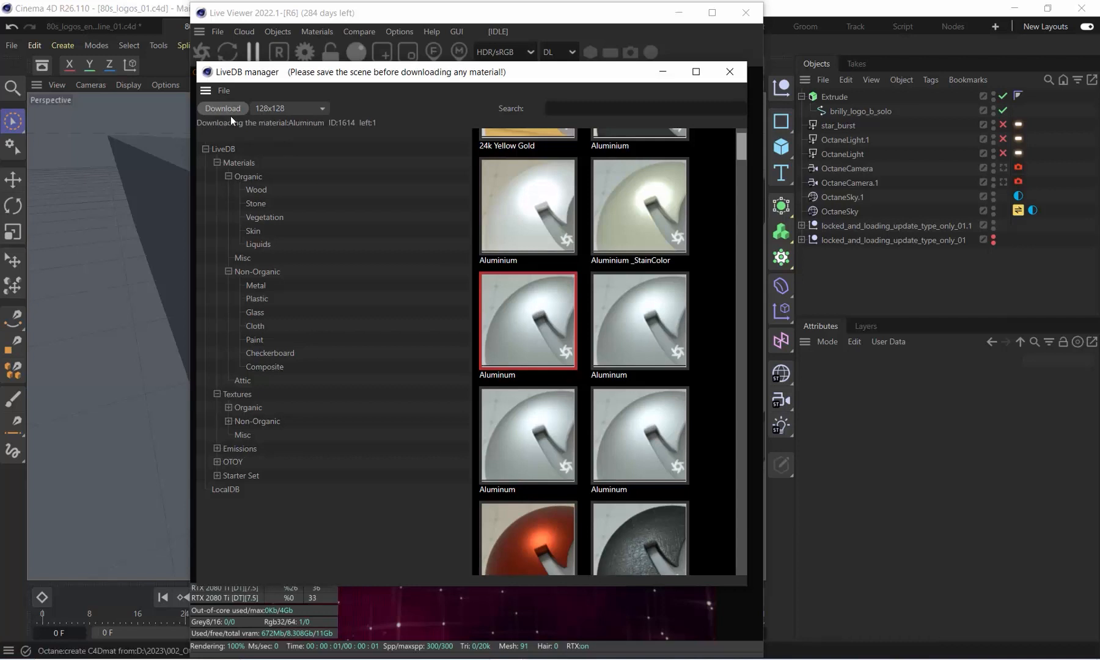
- Apply the downloaded Aluminum material to the Extrude object and make OctaneCamera.1 the active view camera
click(170, 29)
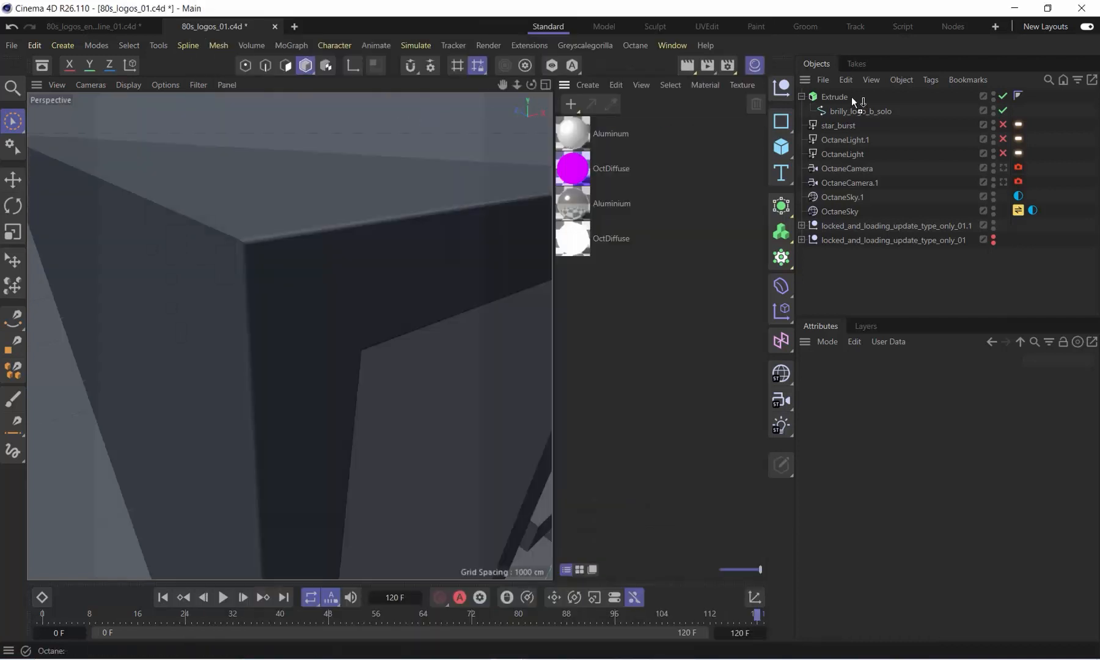
drag(853, 96, 838, 98)
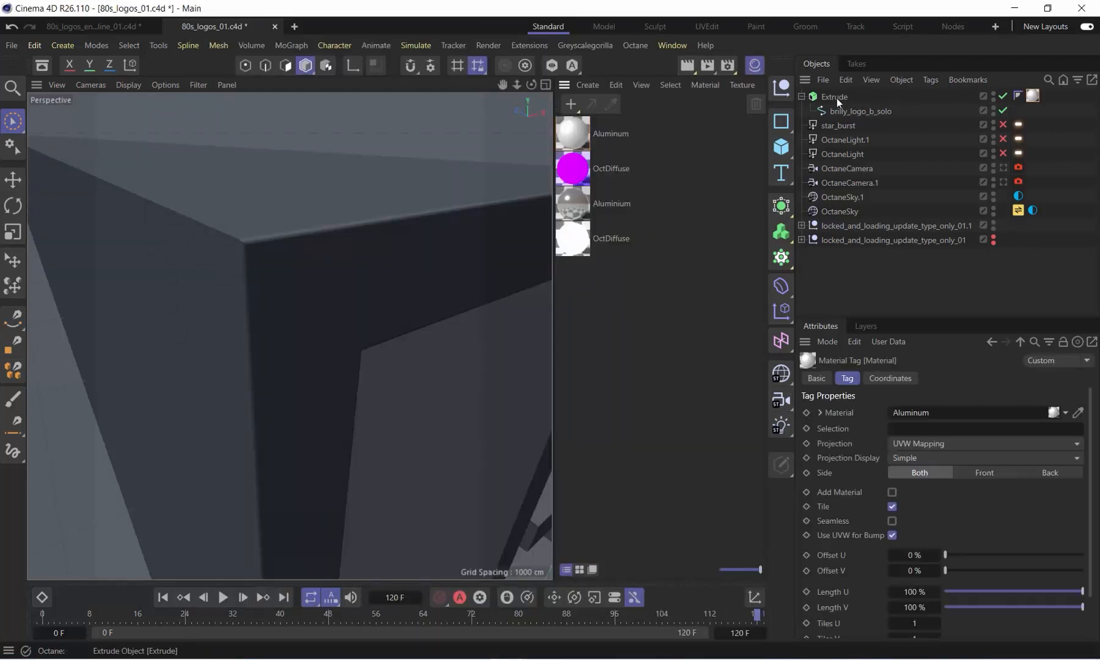
click(1003, 167)
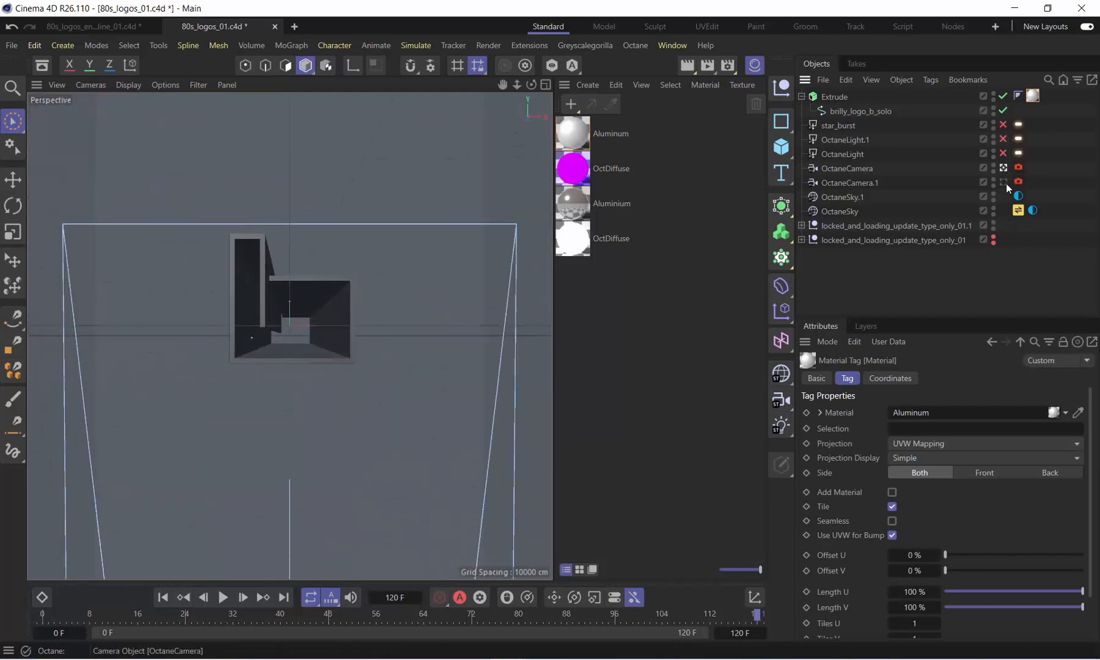
click(1003, 182)
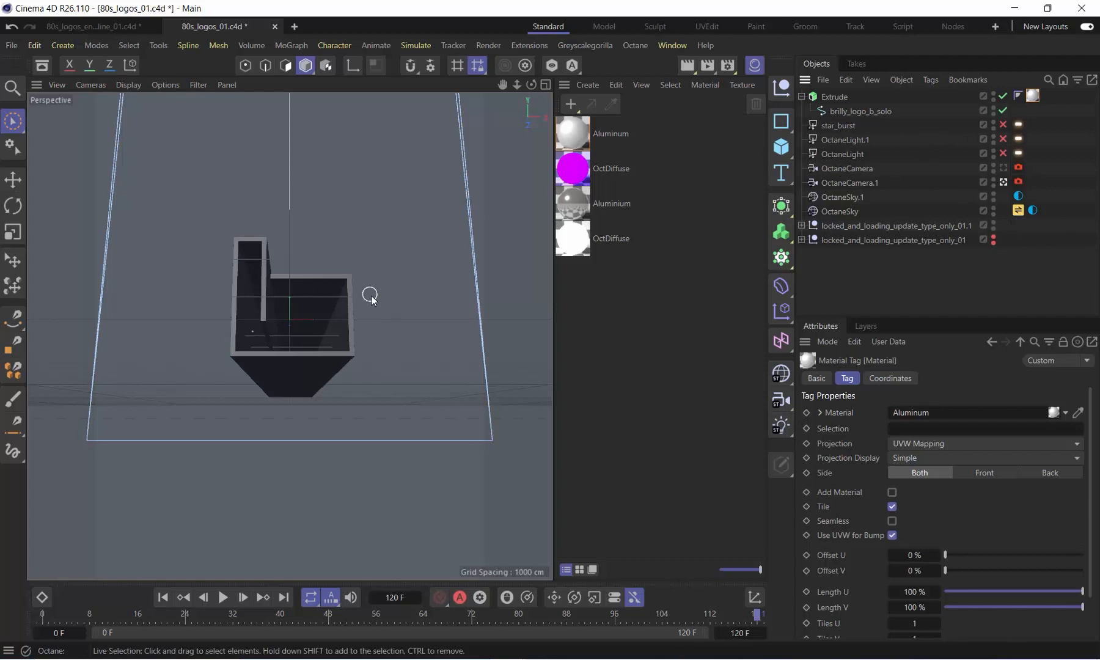
- Hide the material list and browse the European Holiday HDRIs in the Plus Library through OctaneSky's HDRI Link
click(755, 65)
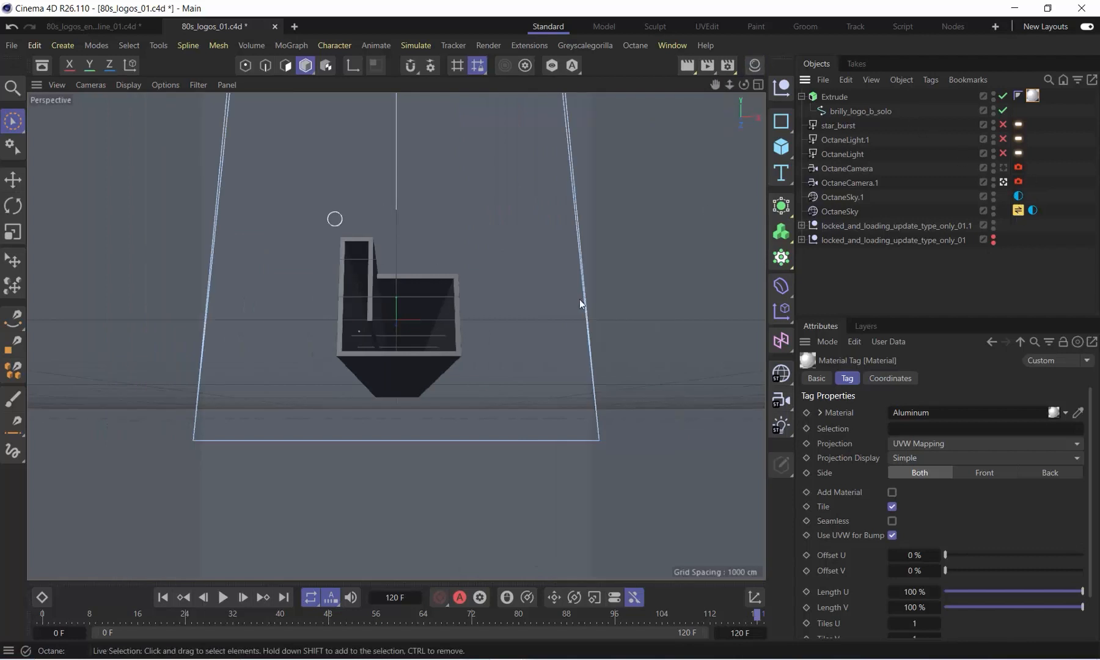
double_click(1018, 211)
drag(649, 199, 417, 137)
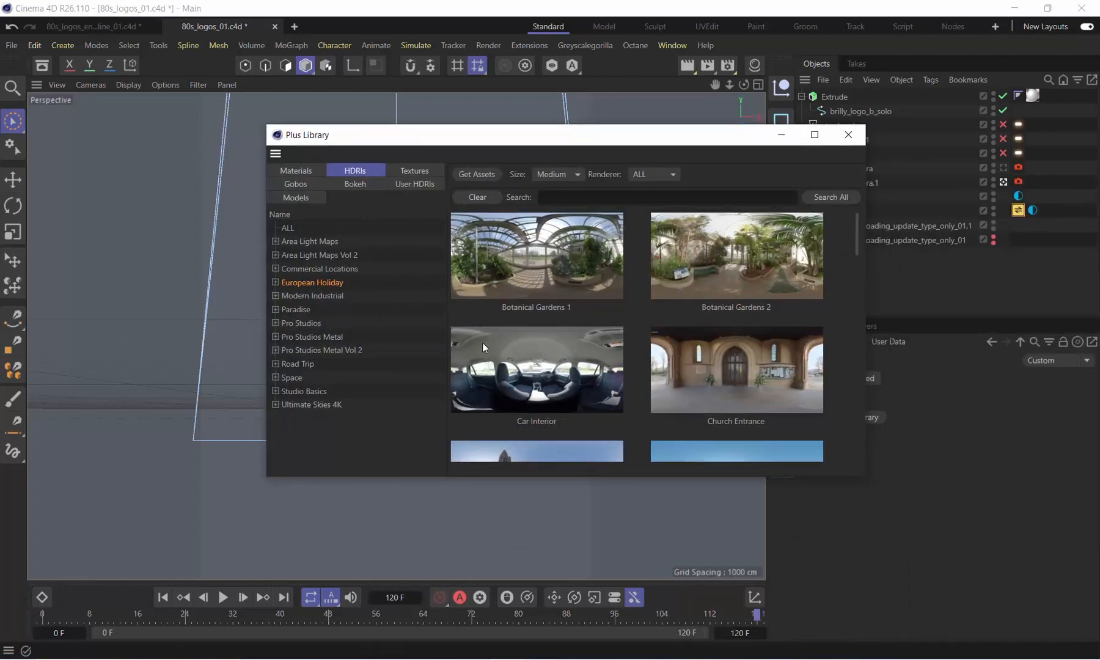
scroll(648, 317, down, 15)
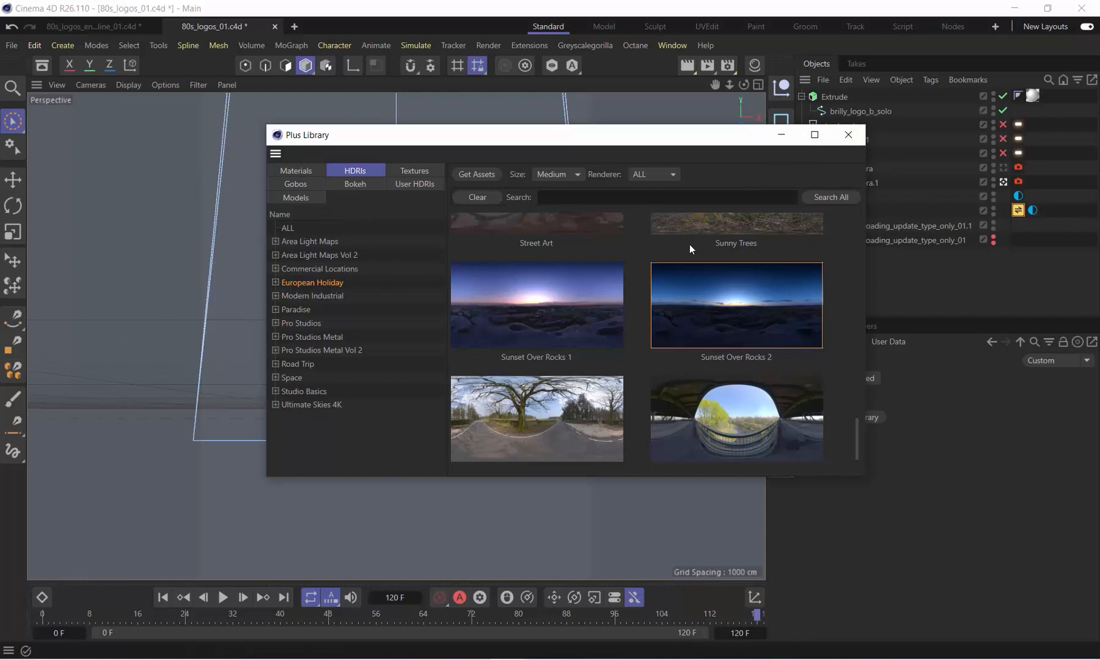
click(846, 146)
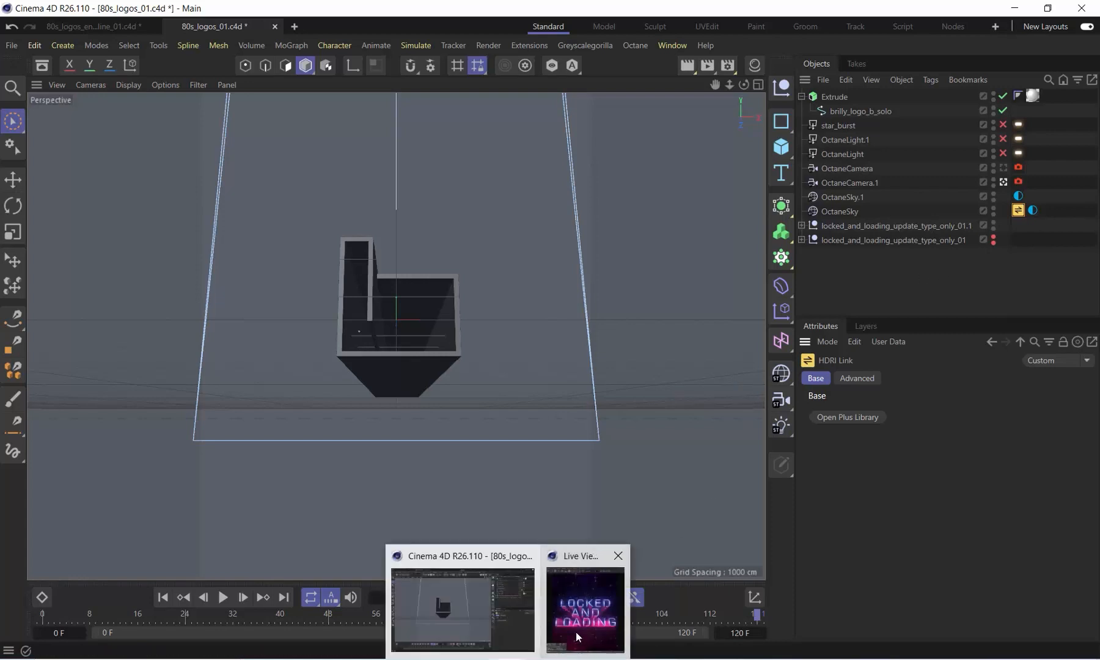
- Render the logo in the Octane Live Viewer, with the viewer placed beside the reopened material list
click(576, 632)
click(203, 52)
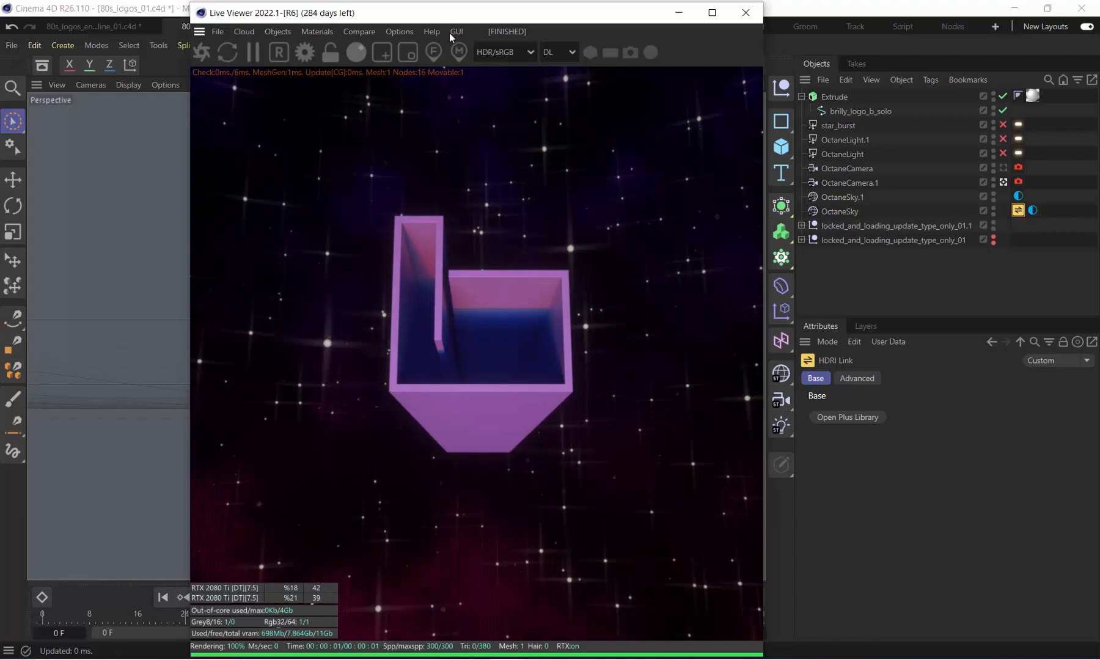
drag(443, 18, 276, 17)
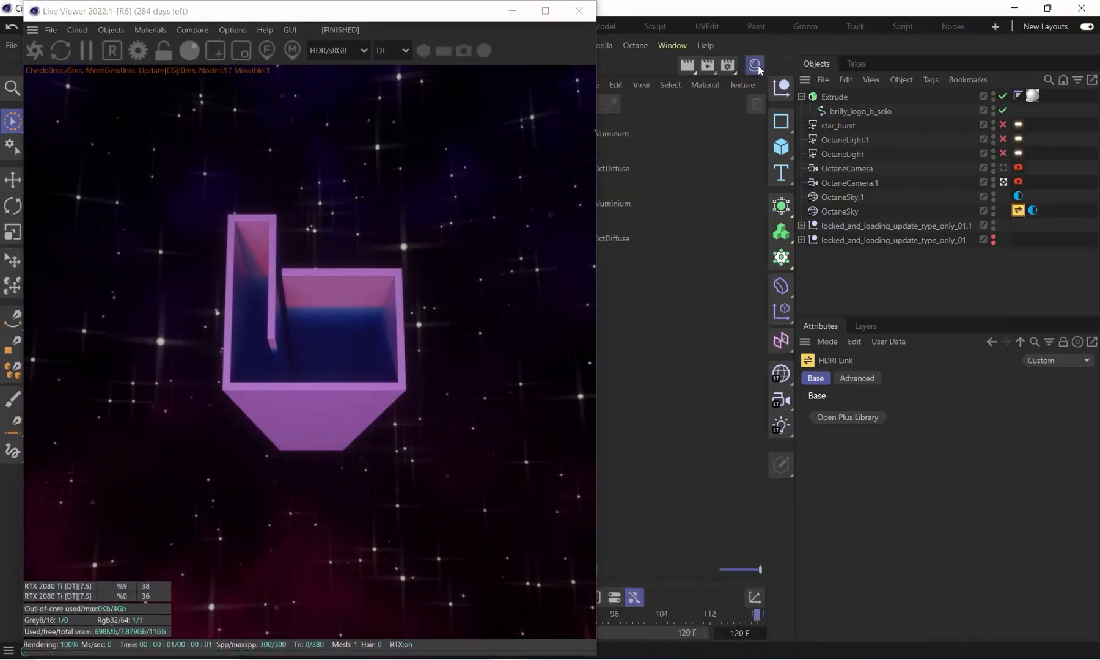
drag(434, 19, 391, 19)
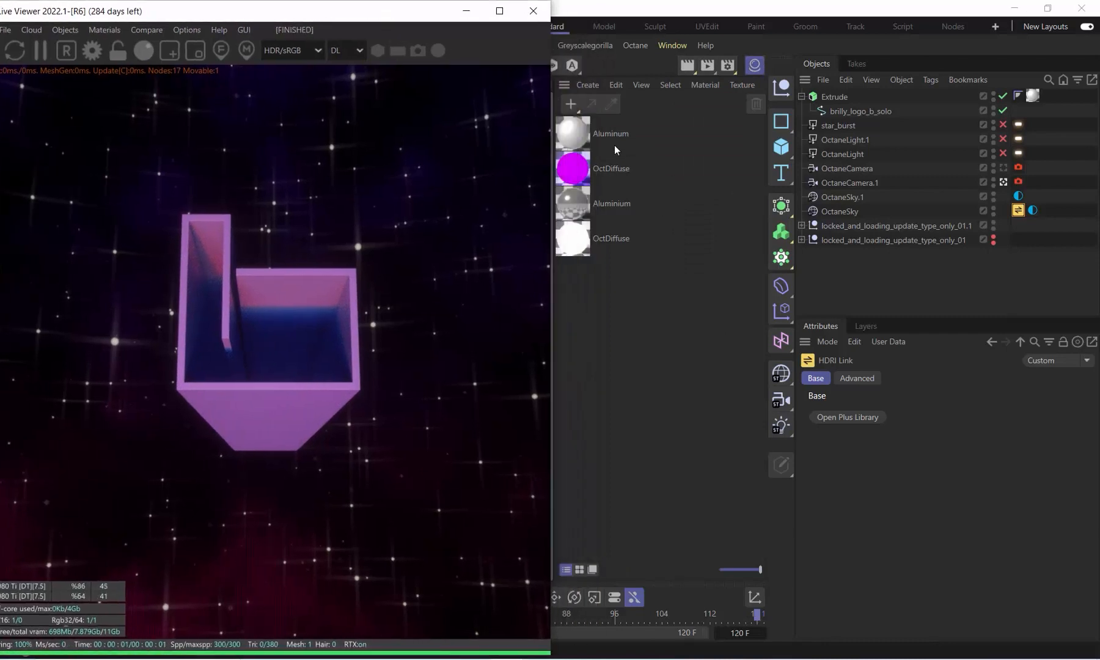
- Try the existing Aluminium material on the Extrude's material tag, then put the downloaded Aluminum back
click(590, 209)
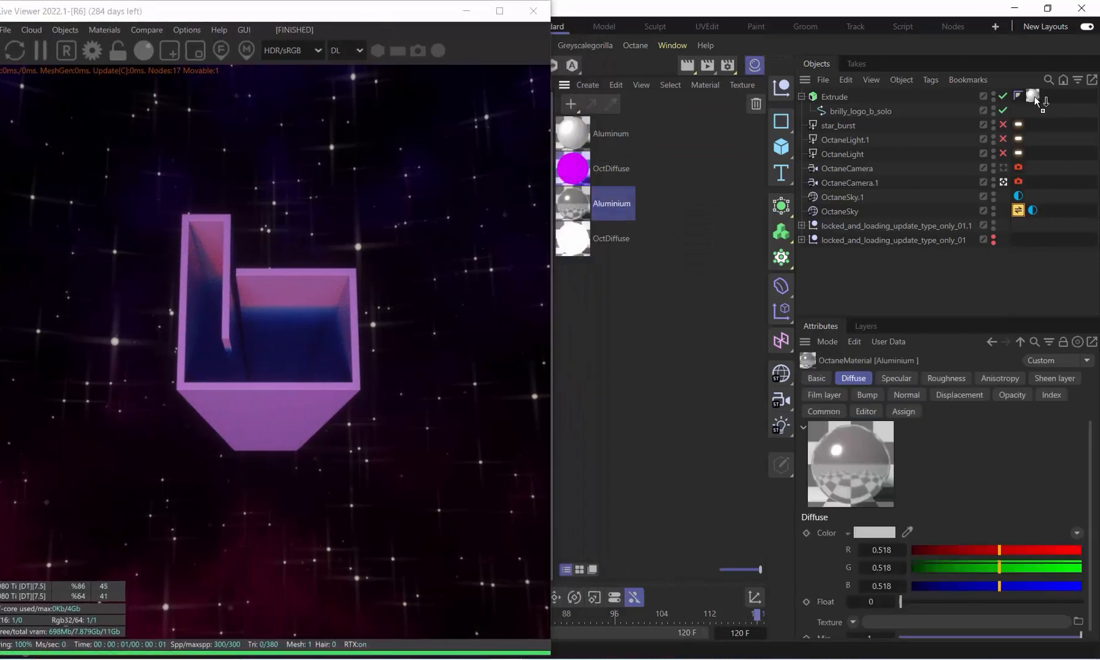
drag(1035, 97, 1034, 96)
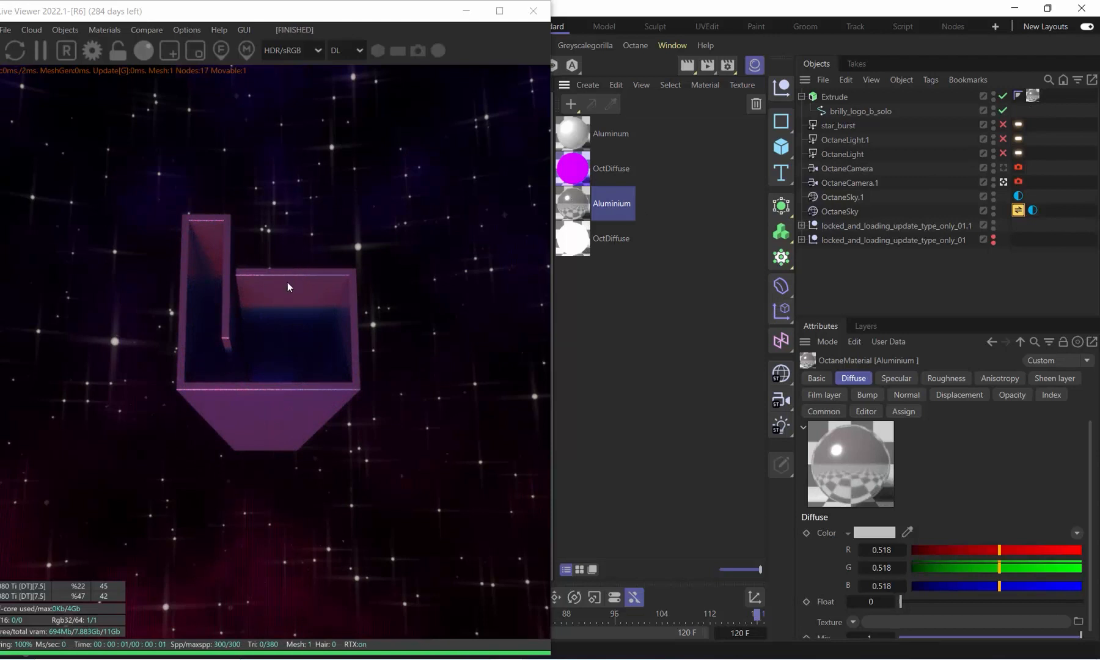
drag(573, 126, 1031, 96)
- Remove the Falloff map from the Aluminum material's Specular channel and set its specular colour to grey, RGB 69, 69, 69
double_click(621, 134)
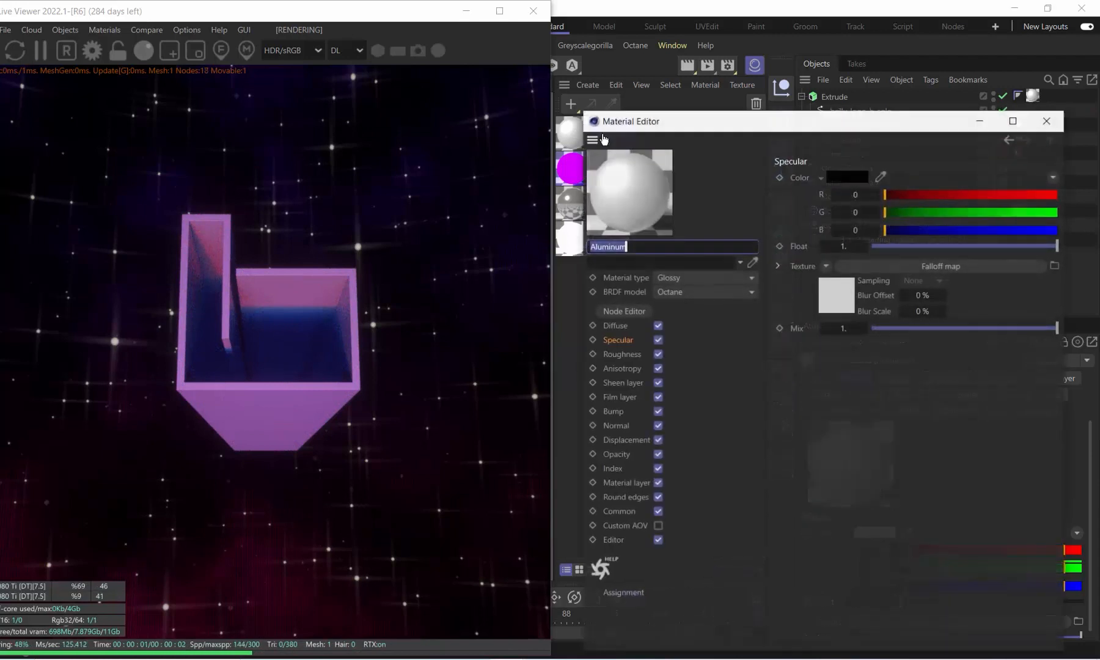
click(797, 269)
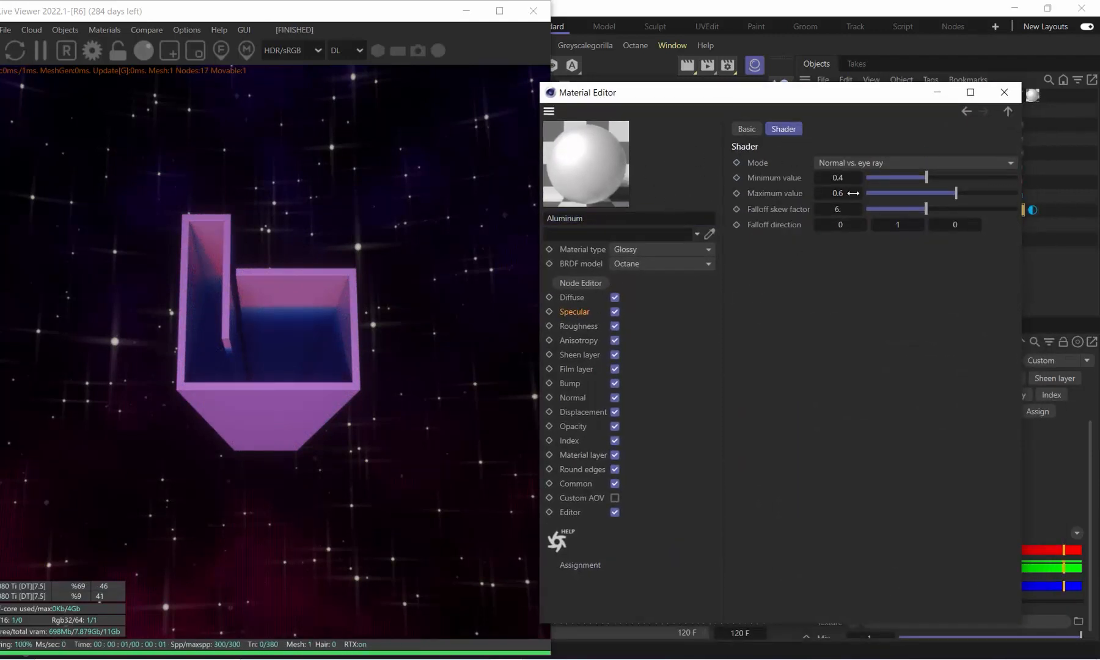
click(590, 311)
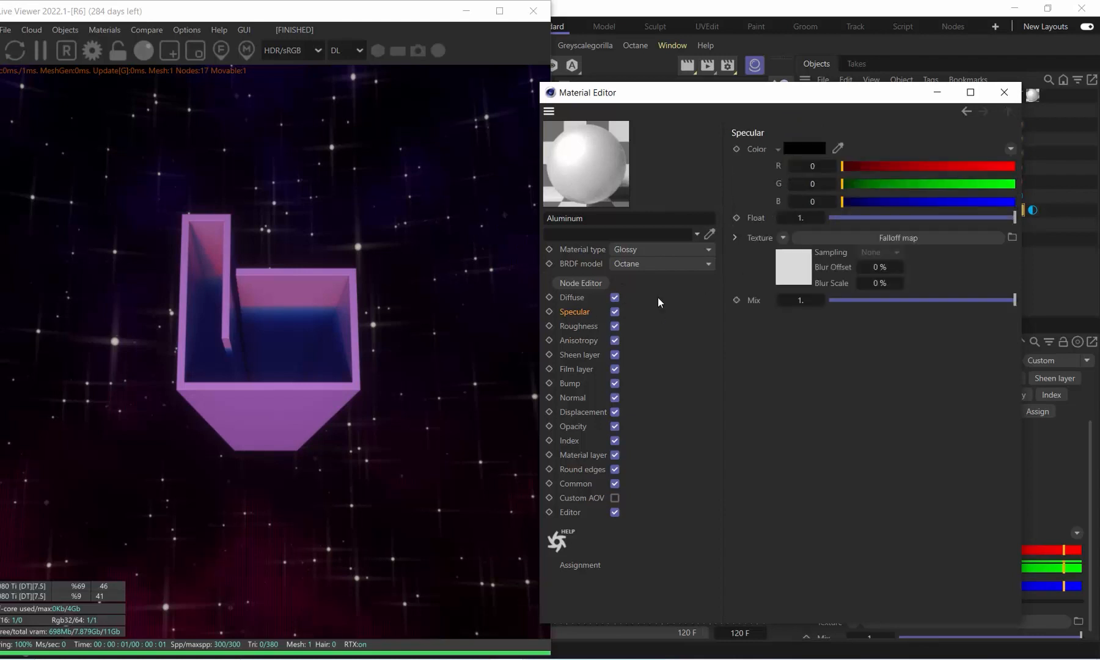
click(783, 237)
click(813, 259)
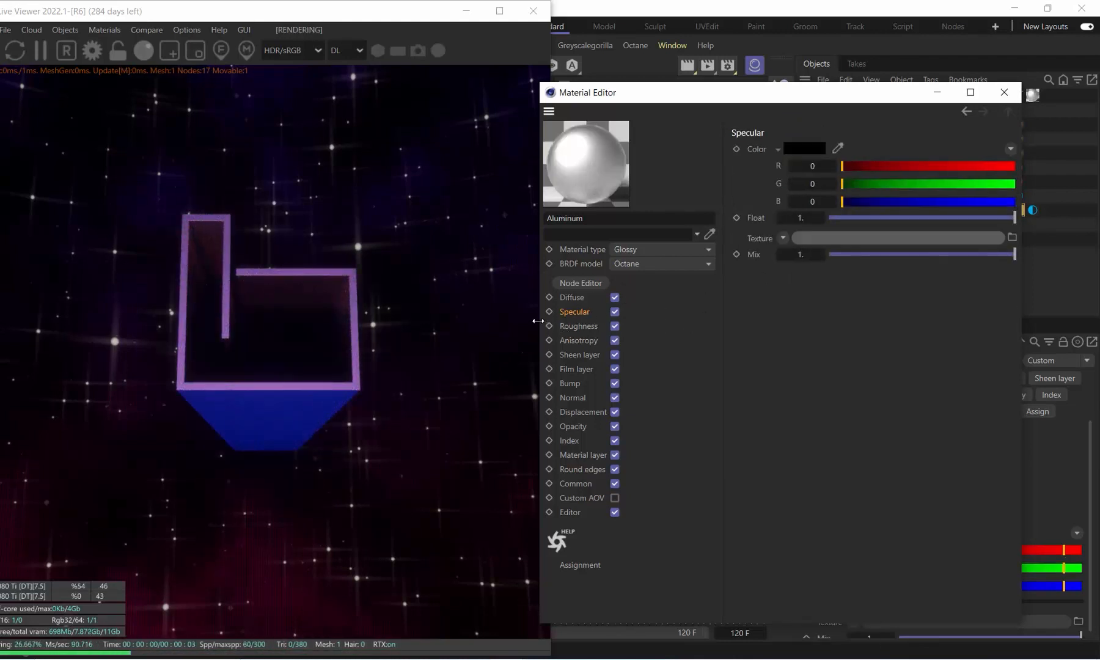
click(798, 150)
mouse_move(674, 300)
mouse_down()
mouse_move(661, 290)
mouse_move(661, 321)
mouse_move(674, 291)
mouse_move(662, 302)
mouse_up()
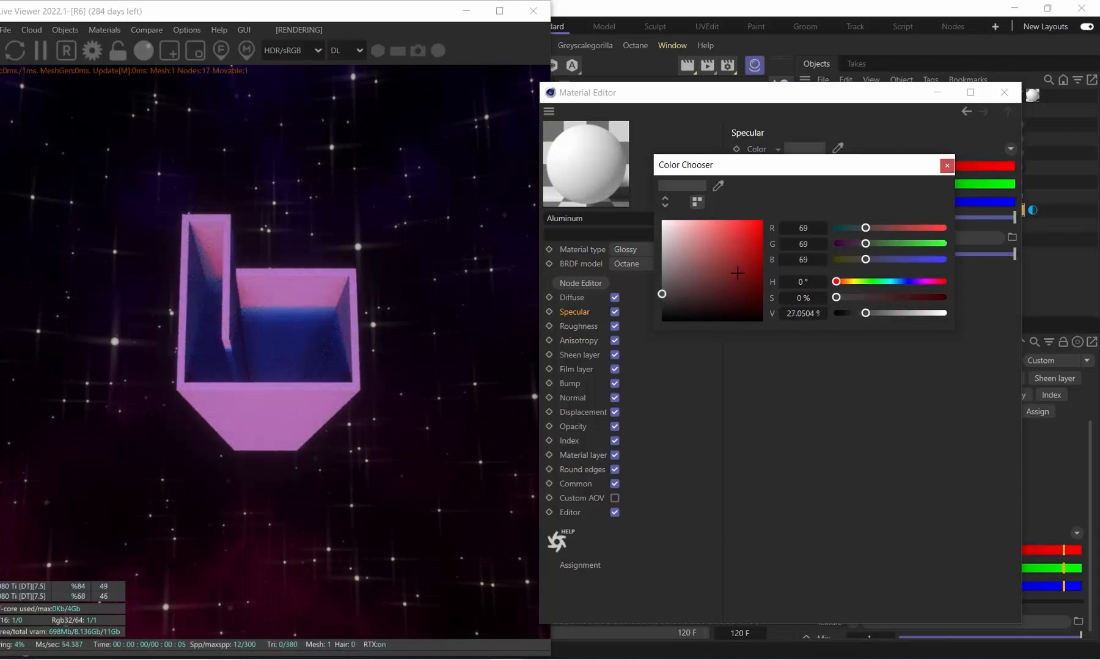
click(947, 165)
- Clear the Gradient texture from the Aluminum material's Roughness channel and set the roughness float to about 0.05
click(627, 326)
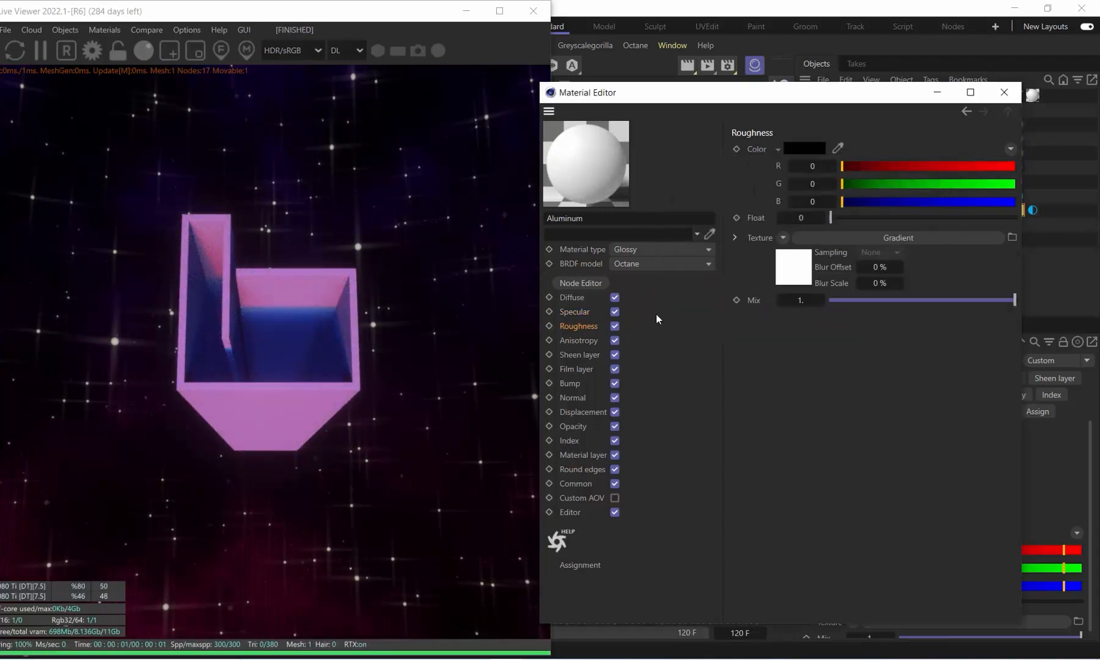
click(790, 261)
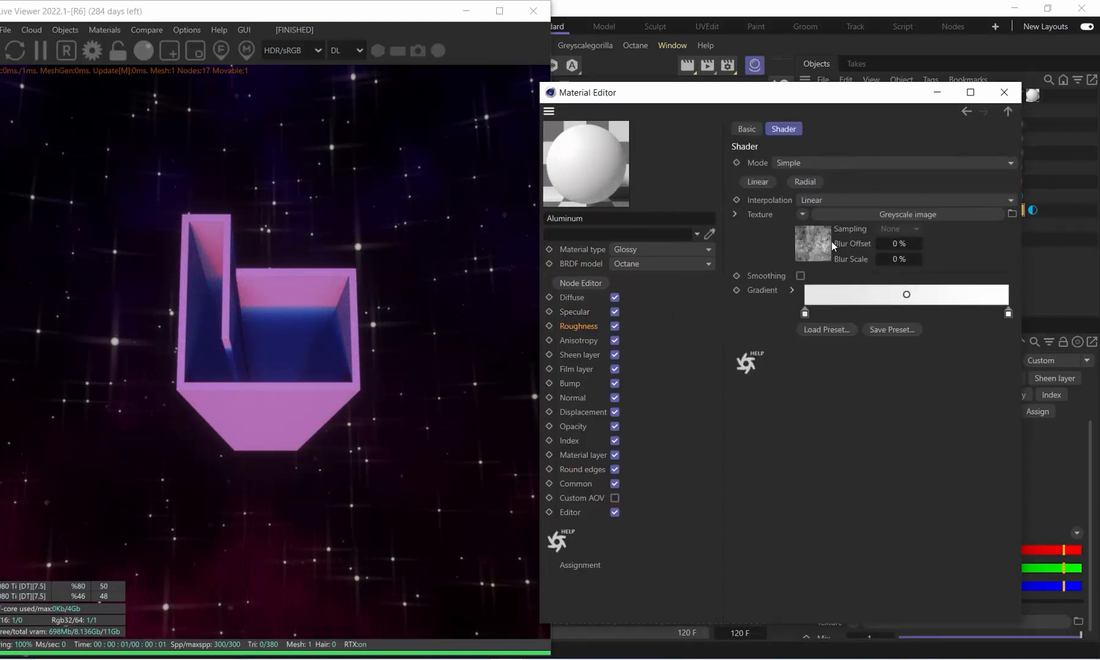
click(579, 326)
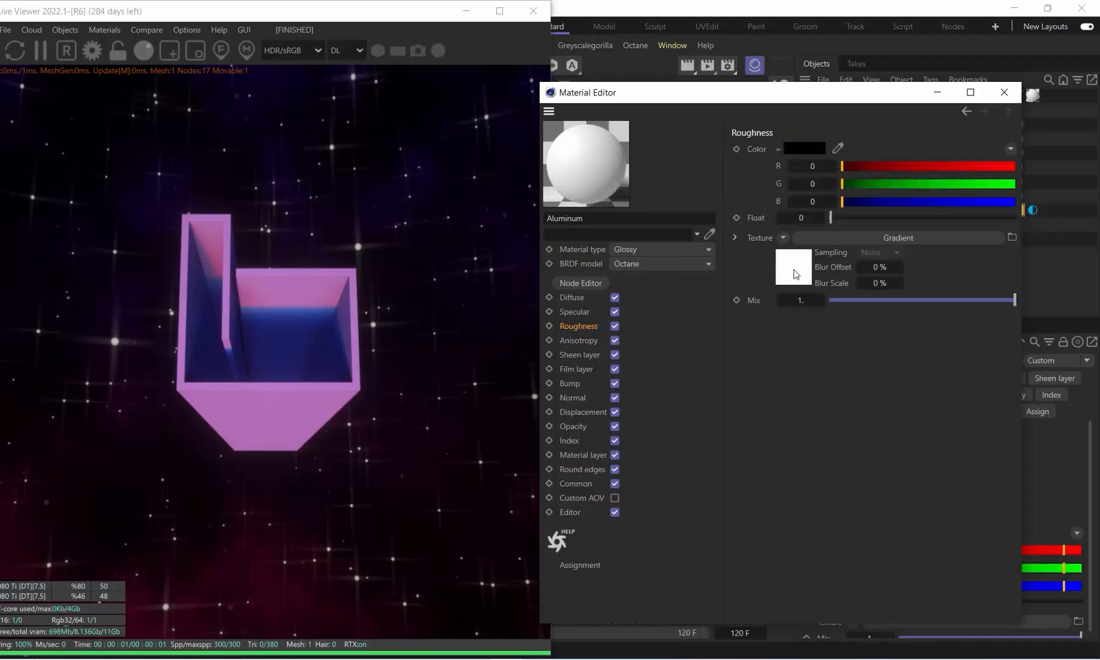
click(784, 239)
click(796, 256)
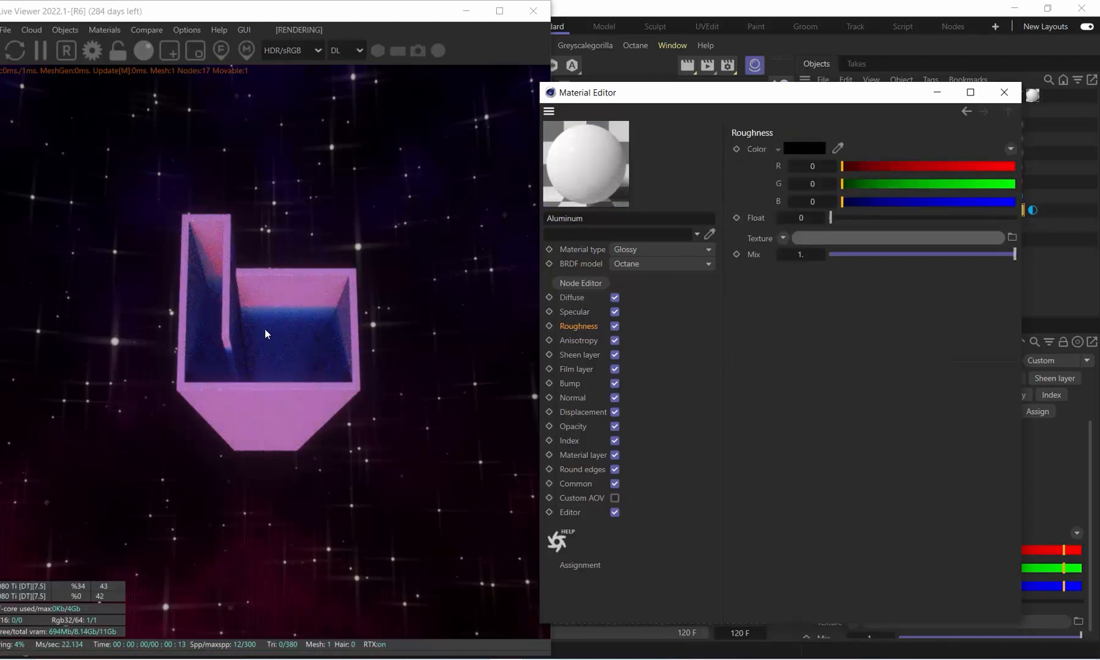
click(840, 217)
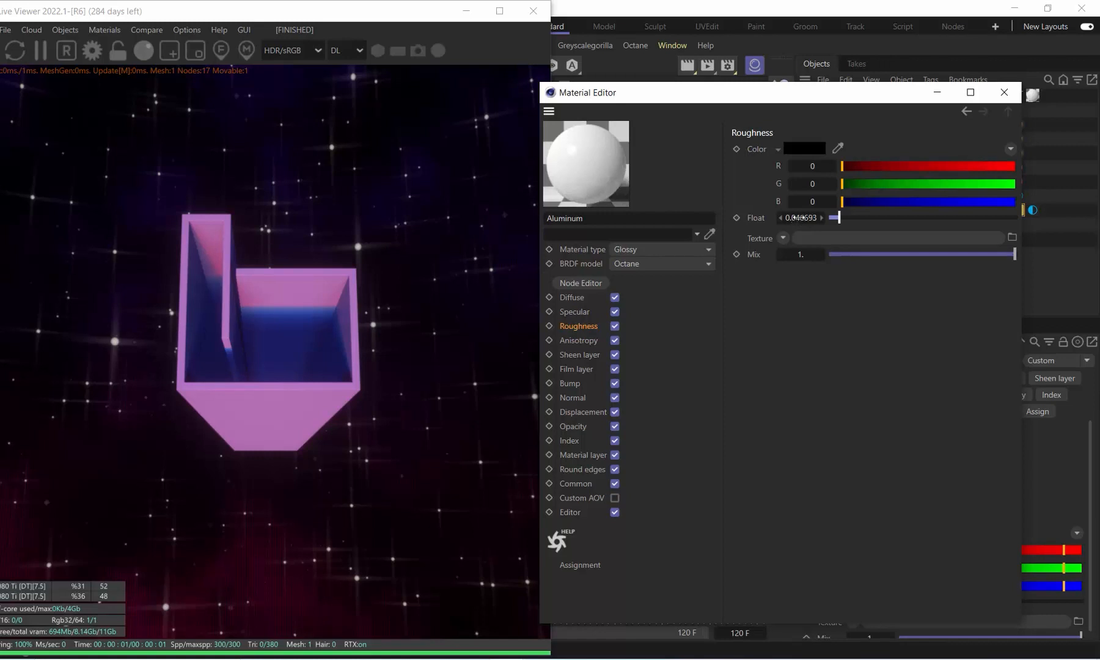
- Darken the Aluminum material's specular colour to about RGB 44, 40, 40
click(575, 312)
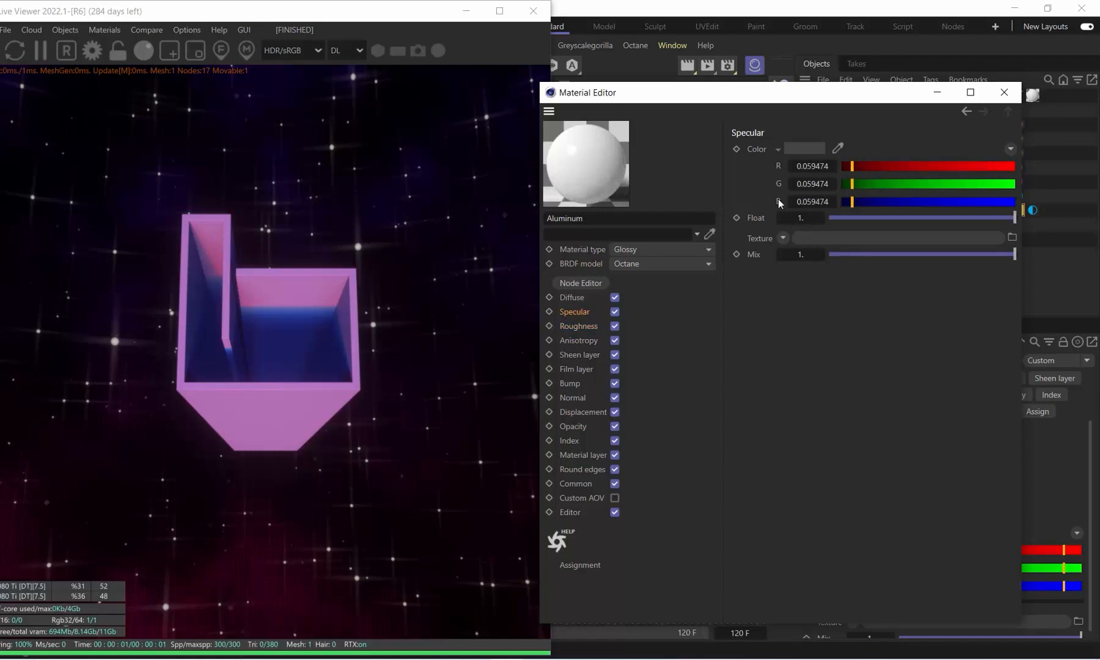
click(806, 149)
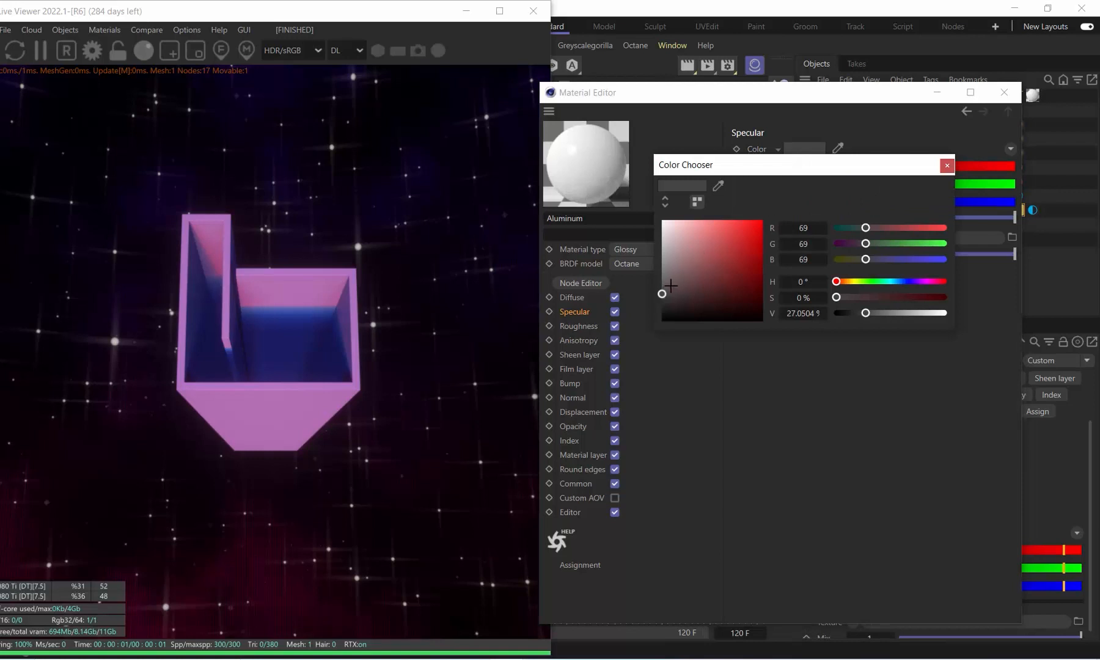
drag(671, 286, 671, 303)
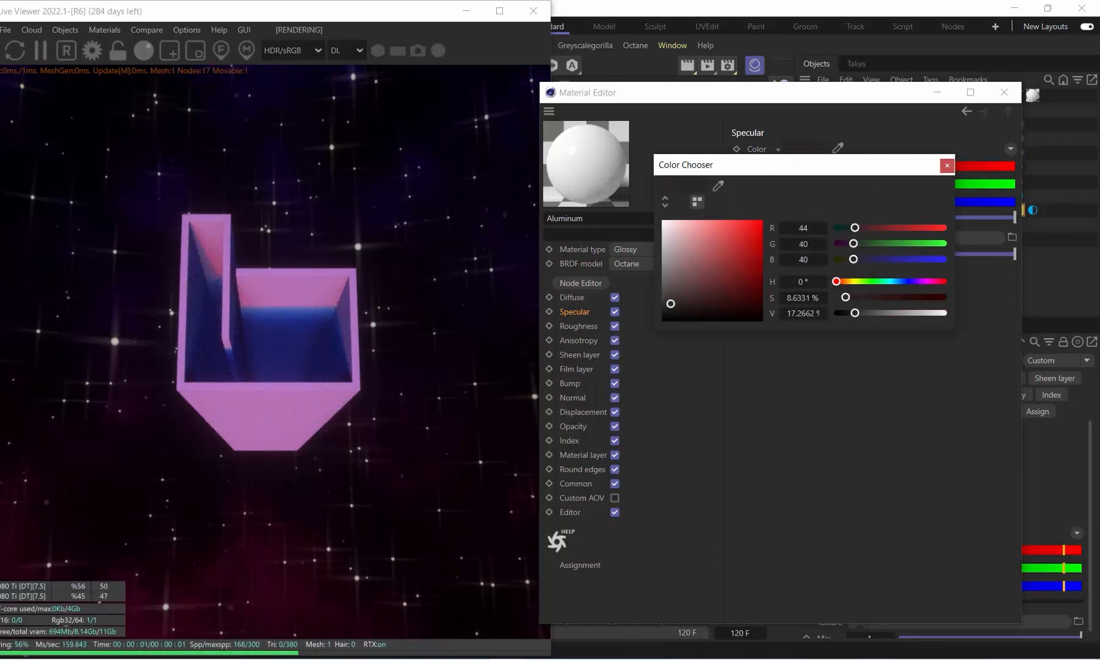
click(946, 165)
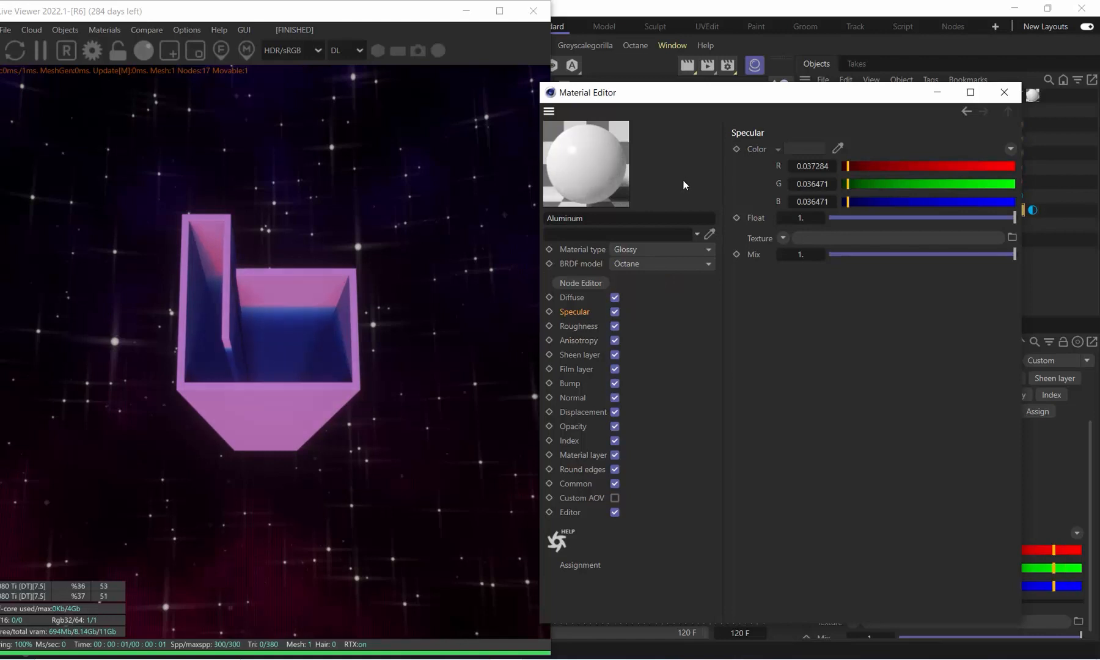
- Set the Aluminum material's diffuse colour to light grey, RGB 199, 199, 199, and close the material editor
click(571, 298)
click(804, 149)
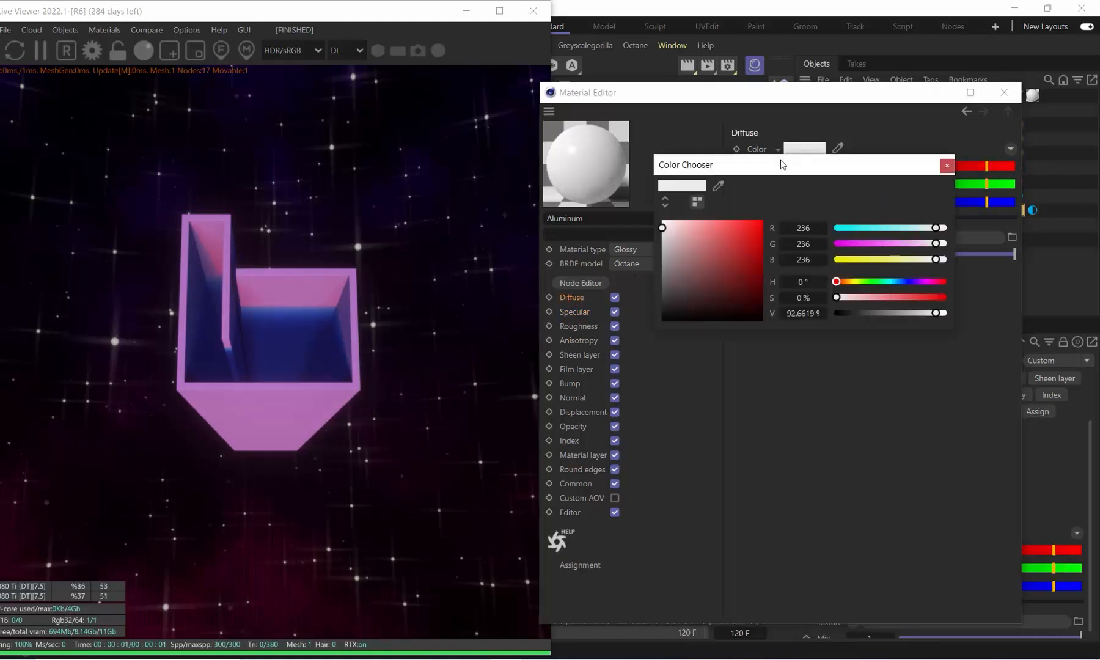
drag(662, 235, 662, 242)
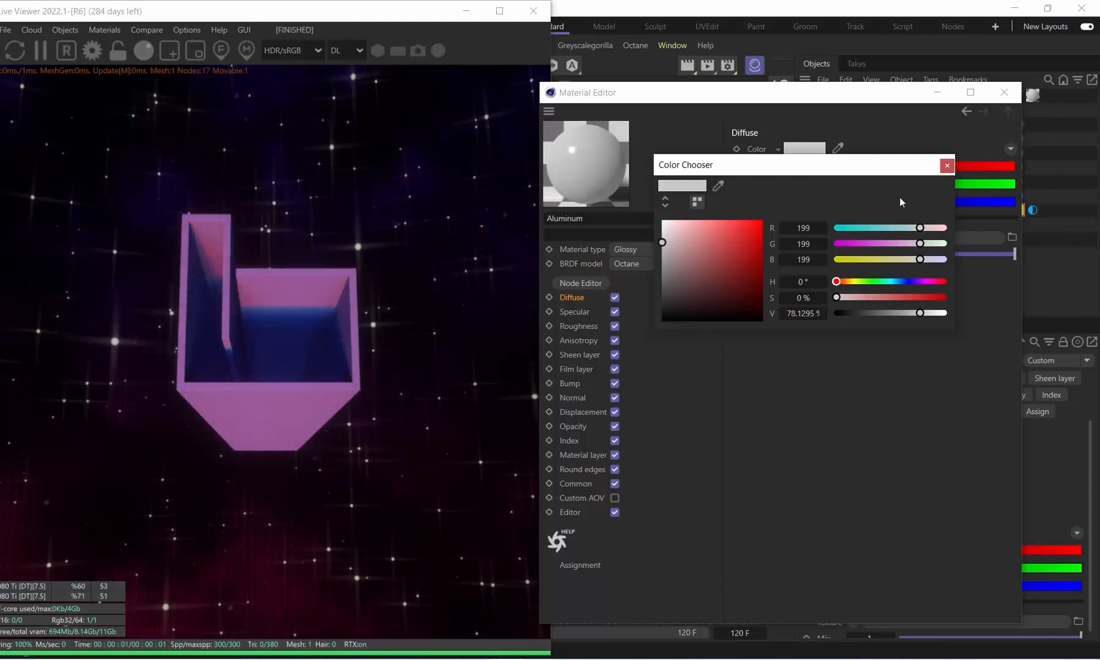
click(945, 167)
click(1004, 92)
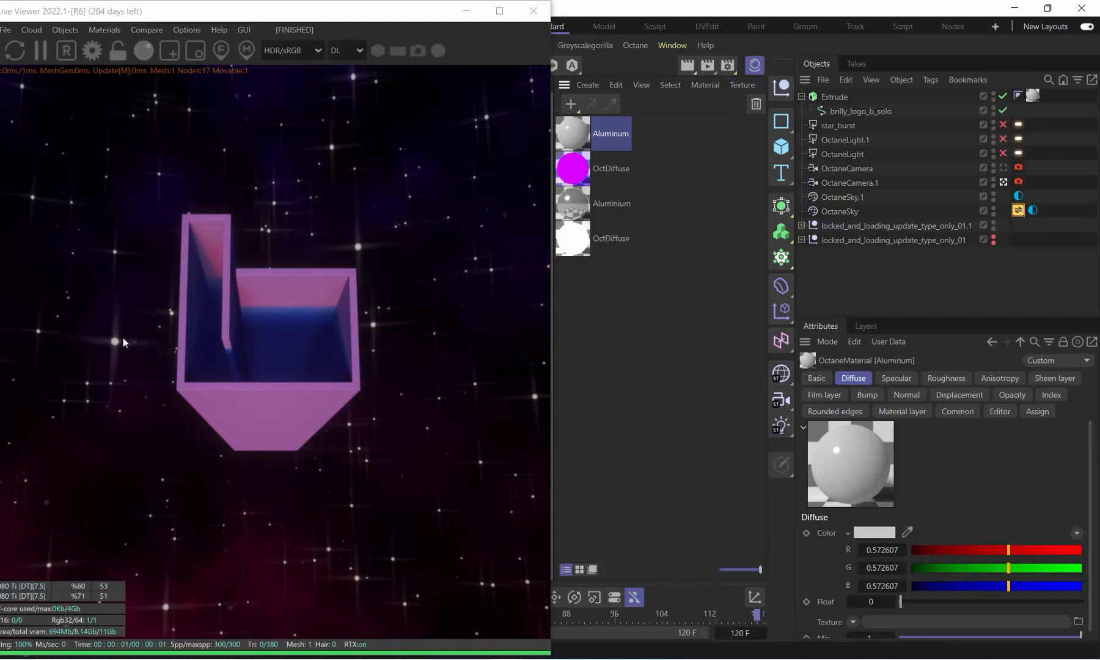
- Expand the locked_and_loading_update_type_only_01.1 group and make its locked extrusion visible in the render
click(802, 226)
click(994, 243)
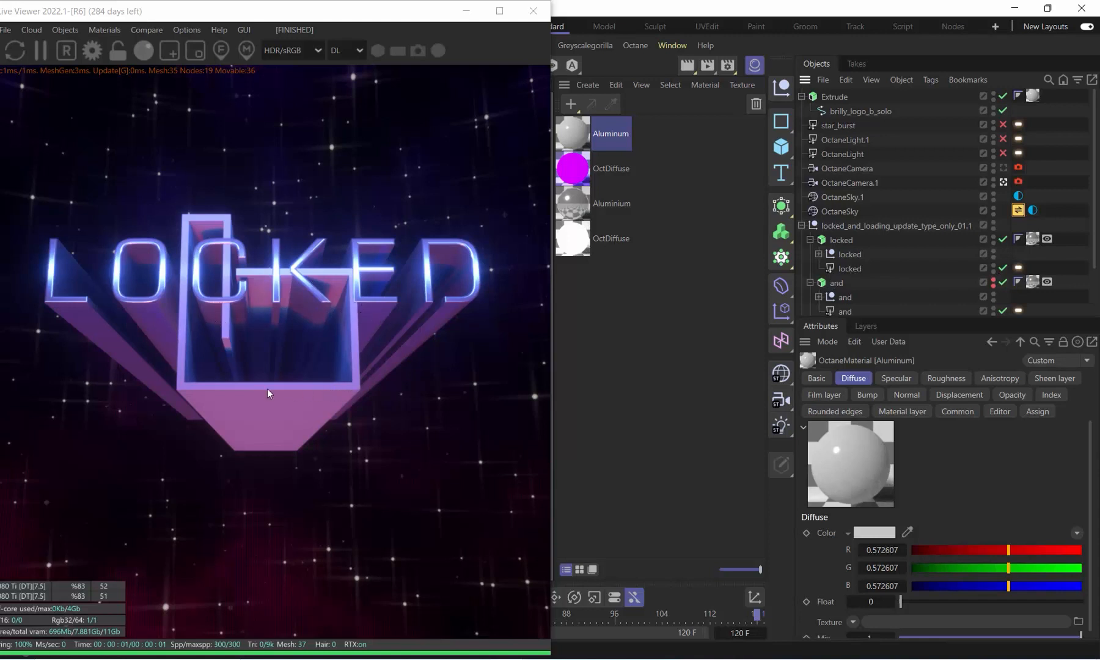
- Increase the logo Extrude's round bevel size, trying 4 cm and settling on 10 cm
click(836, 97)
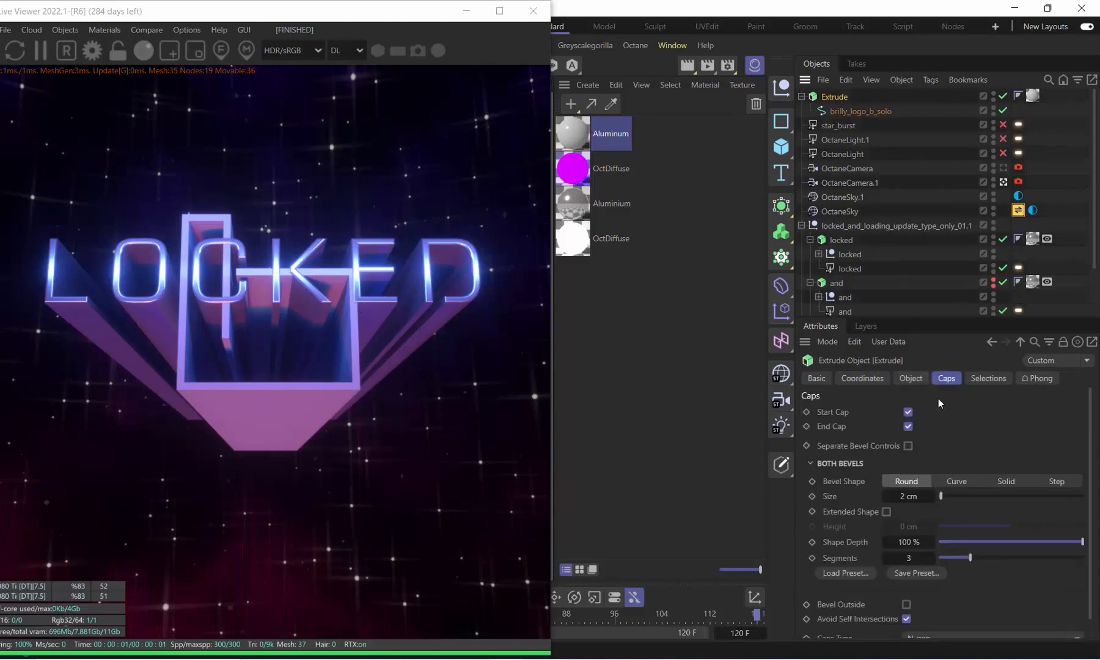
double_click(909, 497)
text(4)
key(Return)
text(10)
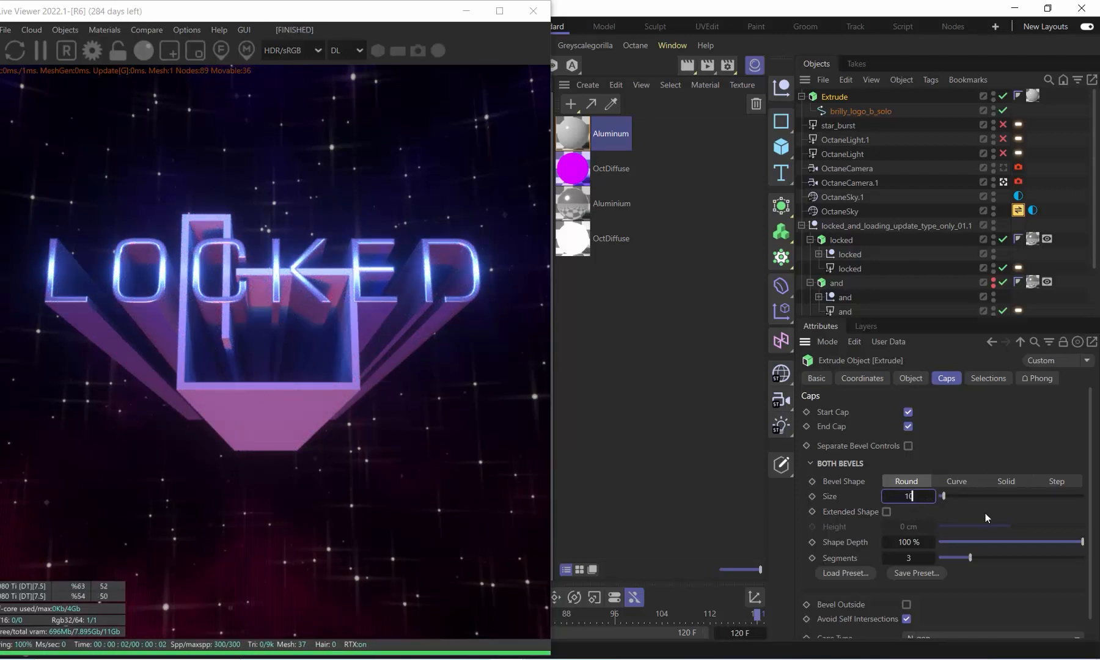
key(Return)
- Move the locked area light out of the locked extrusion to the top level of the object hierarchy
click(848, 269)
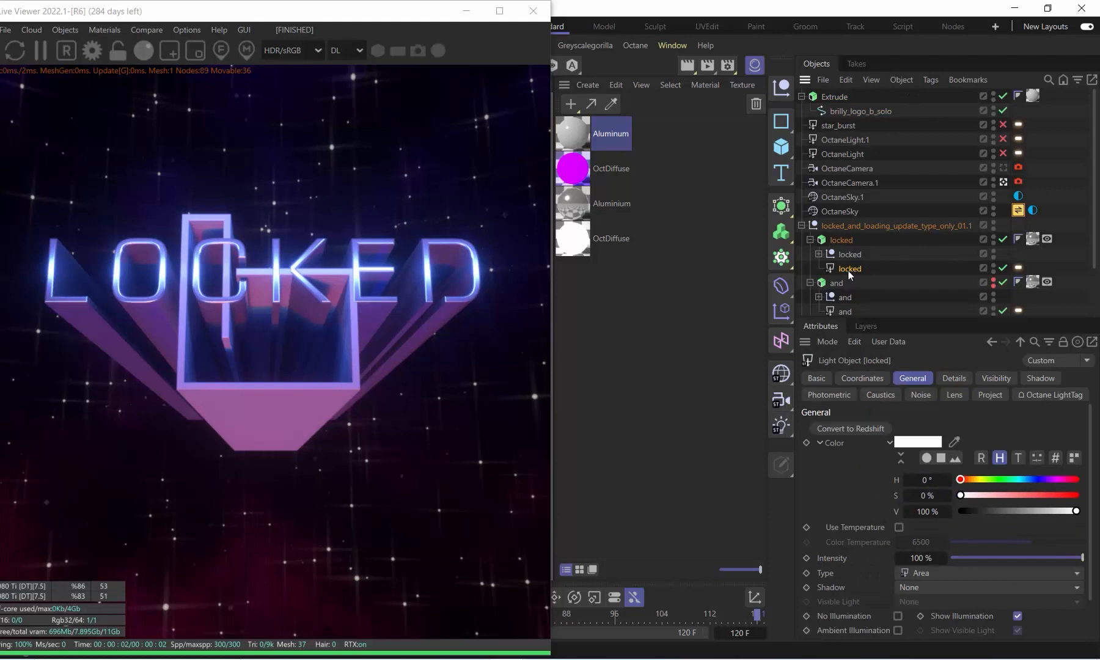
drag(849, 270, 849, 91)
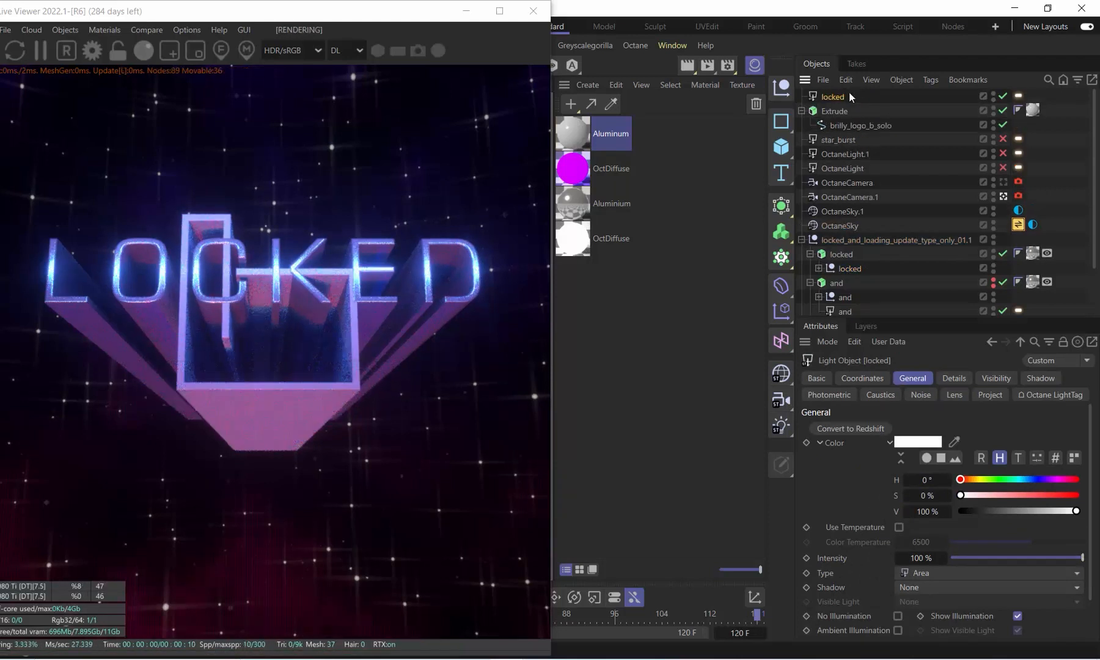
- Disable the locked light and add a new Octane area light to the scene
click(1003, 96)
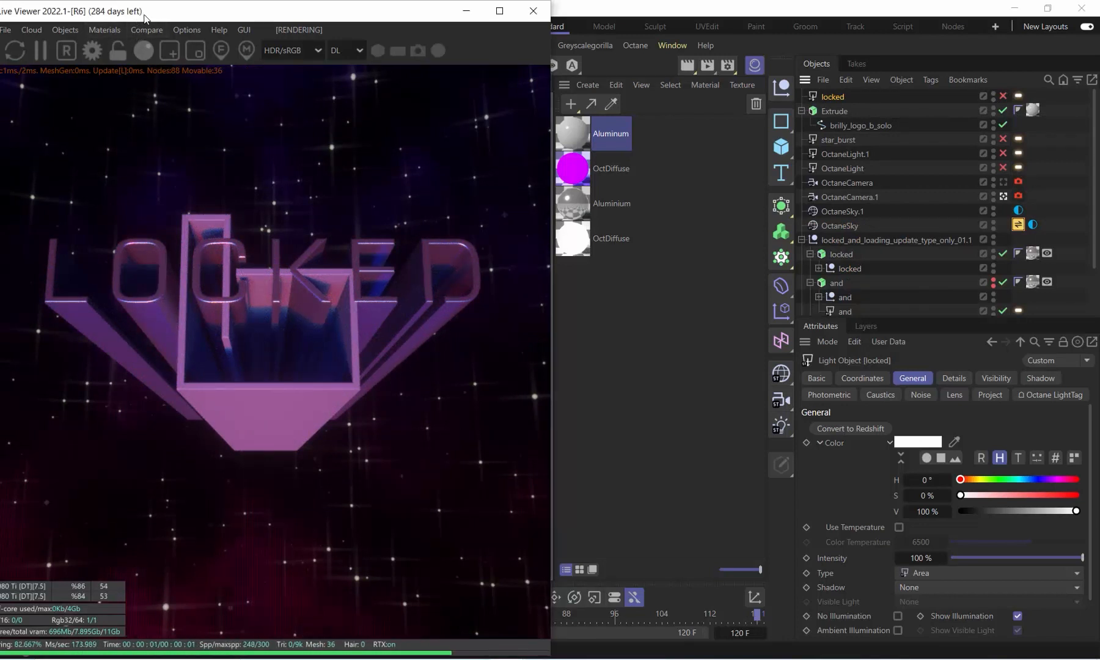
drag(145, 19, 174, 20)
click(80, 33)
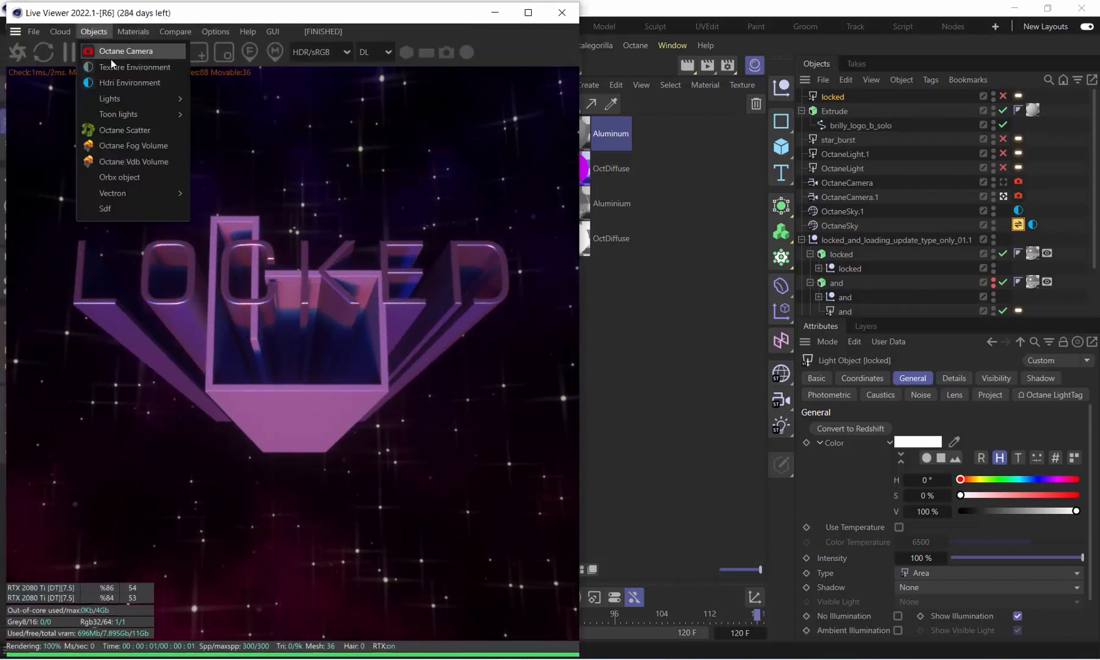
mouse_move(137, 103)
click(239, 138)
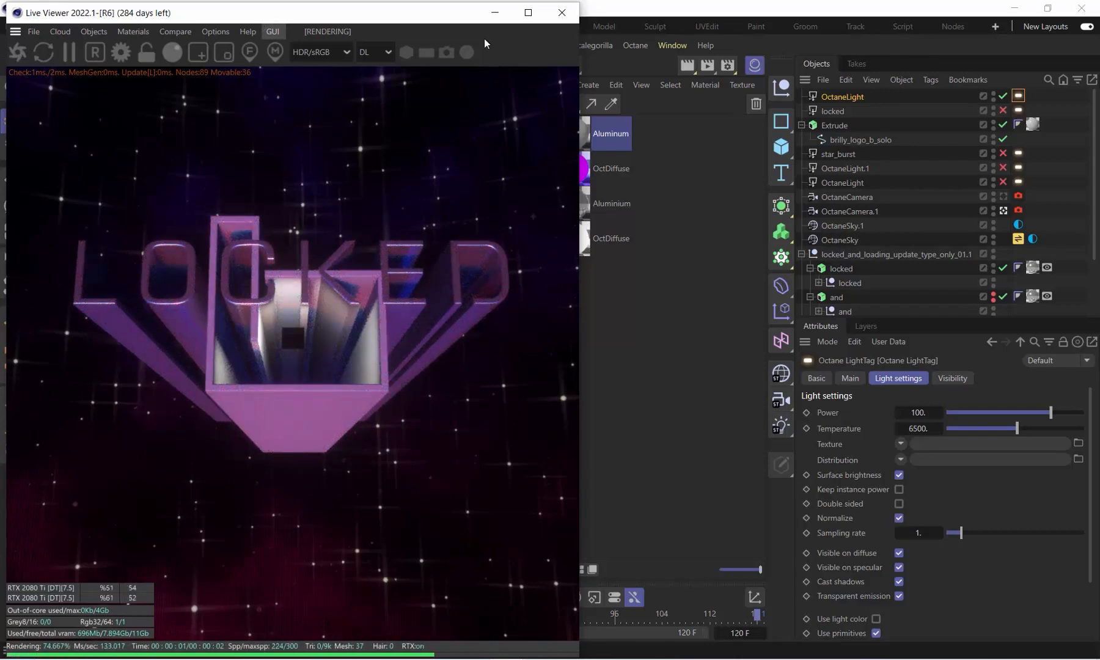
- Stretch the new OctaneLight horizontally across the full width of the LOCKED lettering and raise it slightly
drag(263, 20, 806, 42)
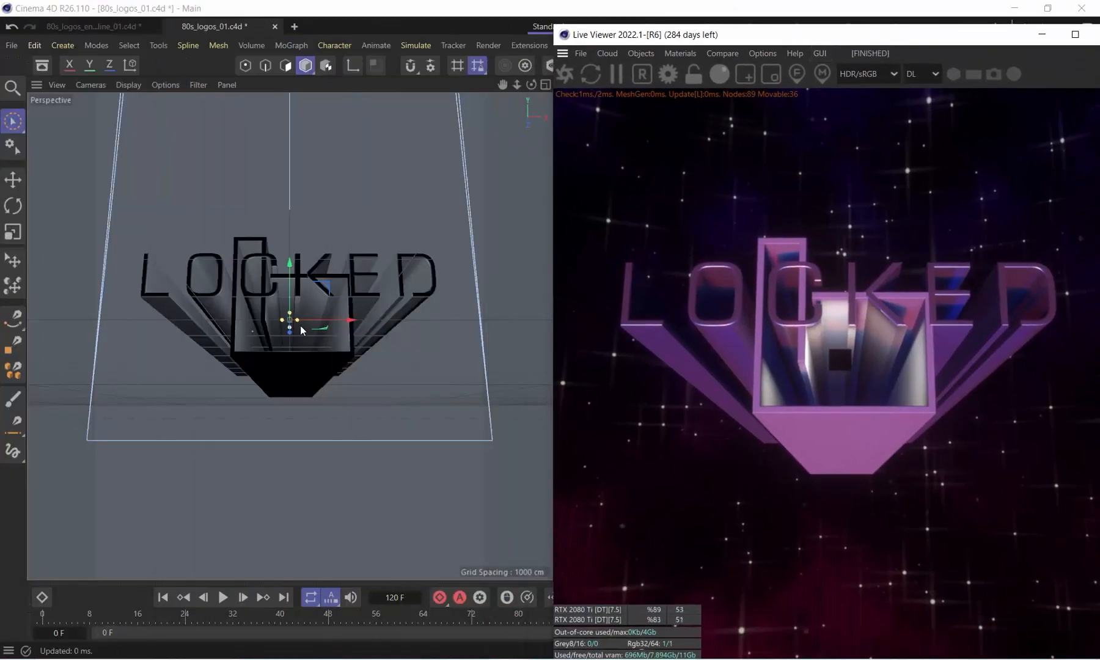
drag(775, 42, 561, 120)
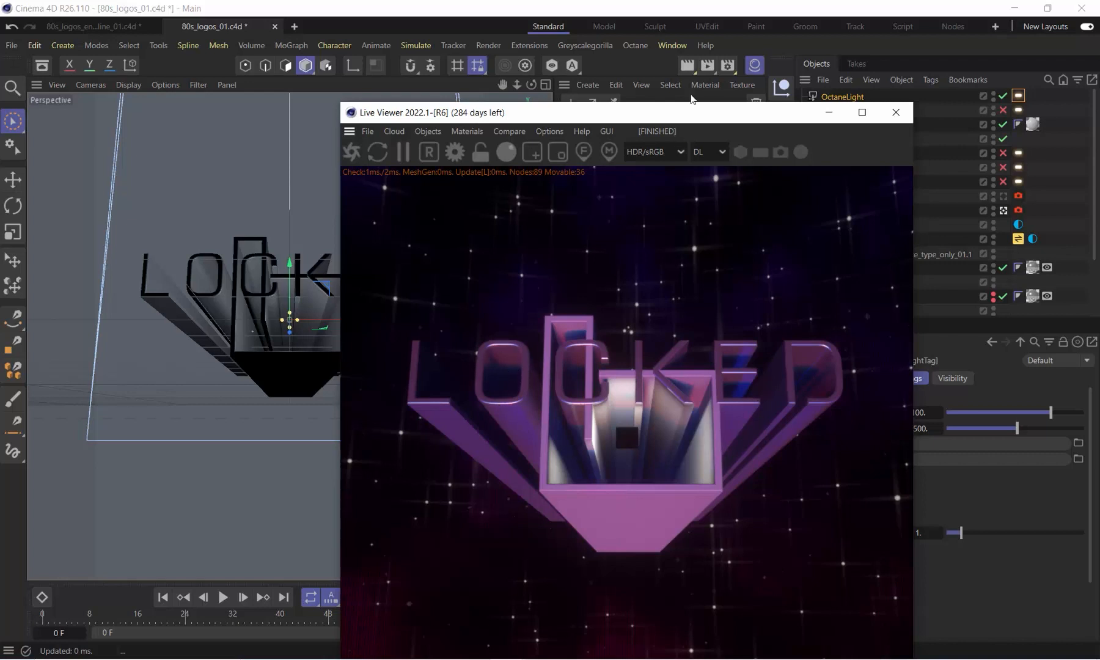
drag(685, 111, 496, 97)
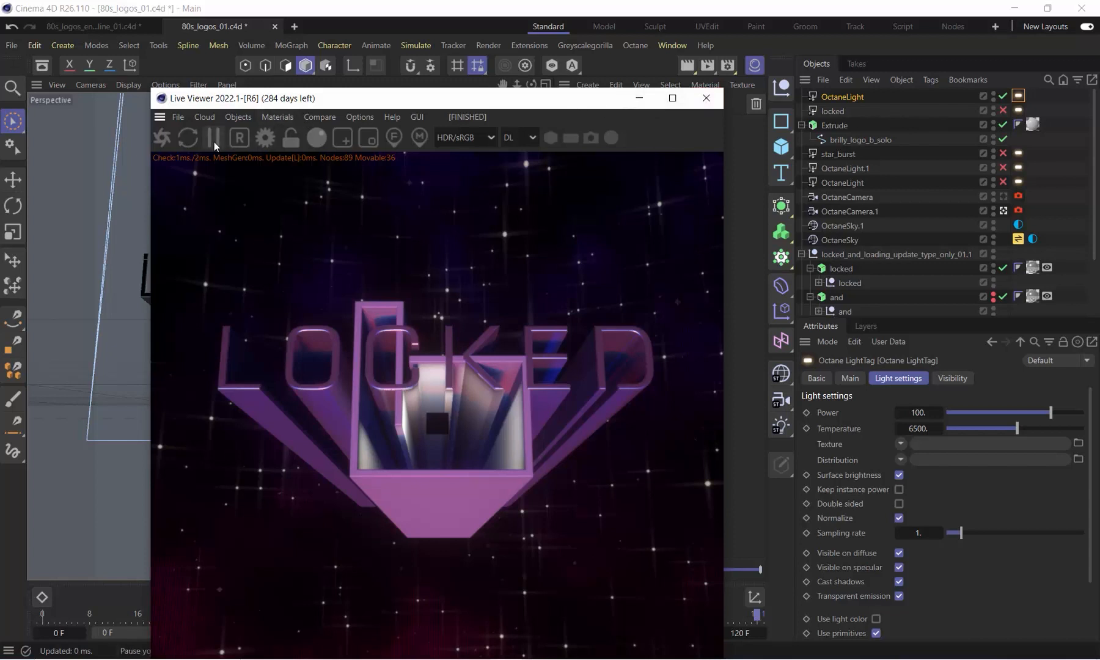
drag(321, 100, 419, 242)
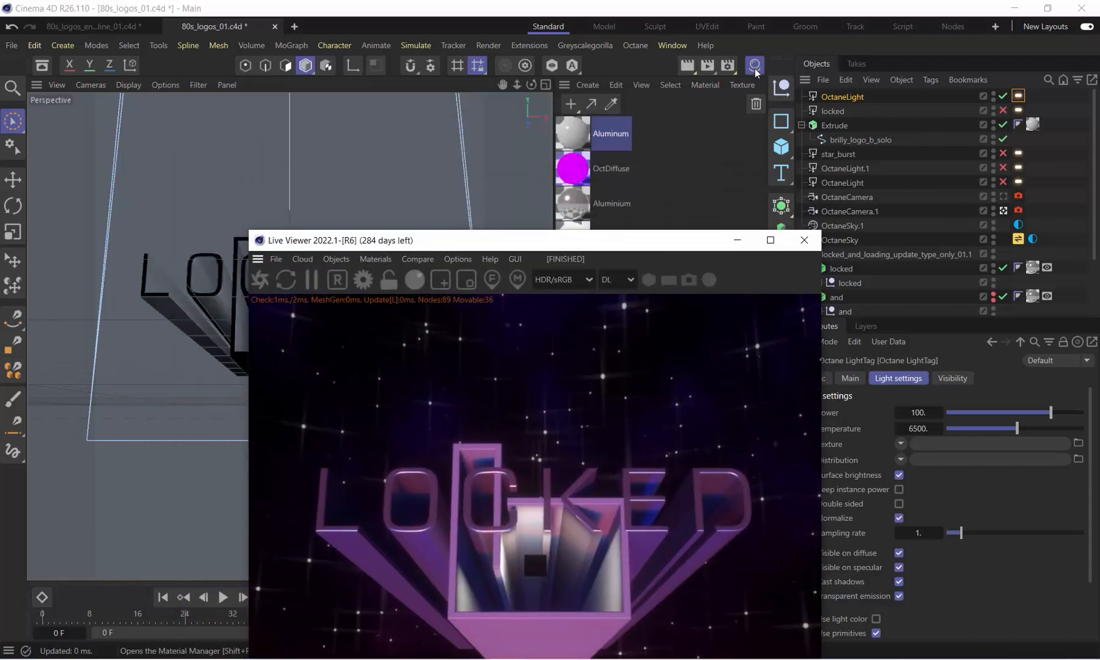
drag(548, 245, 899, 139)
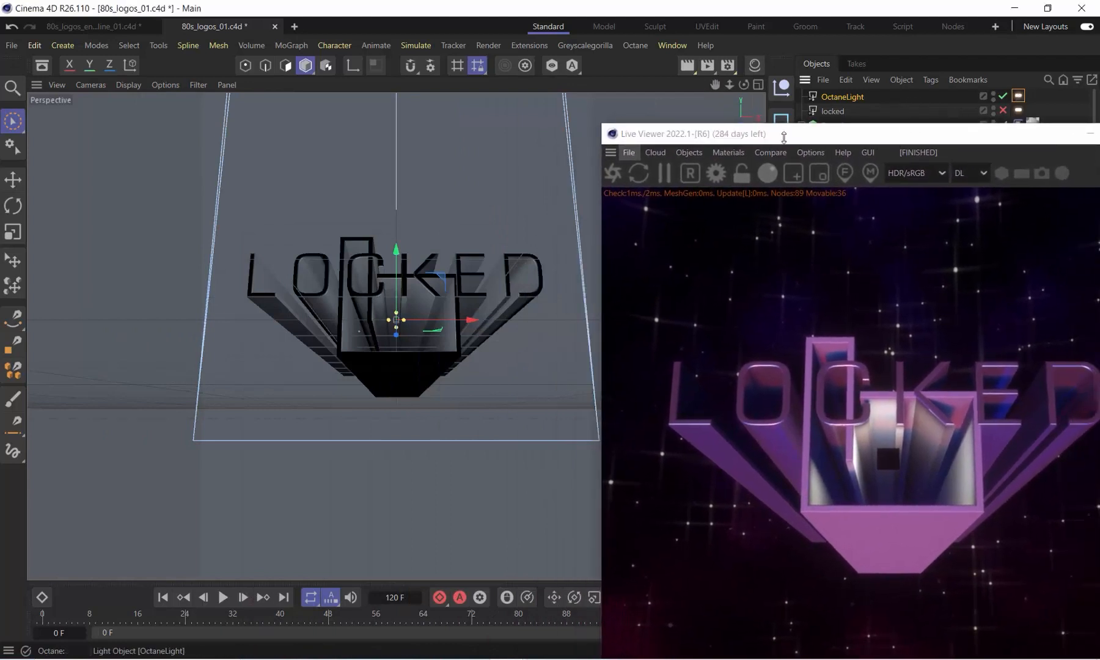
drag(396, 338, 549, 304)
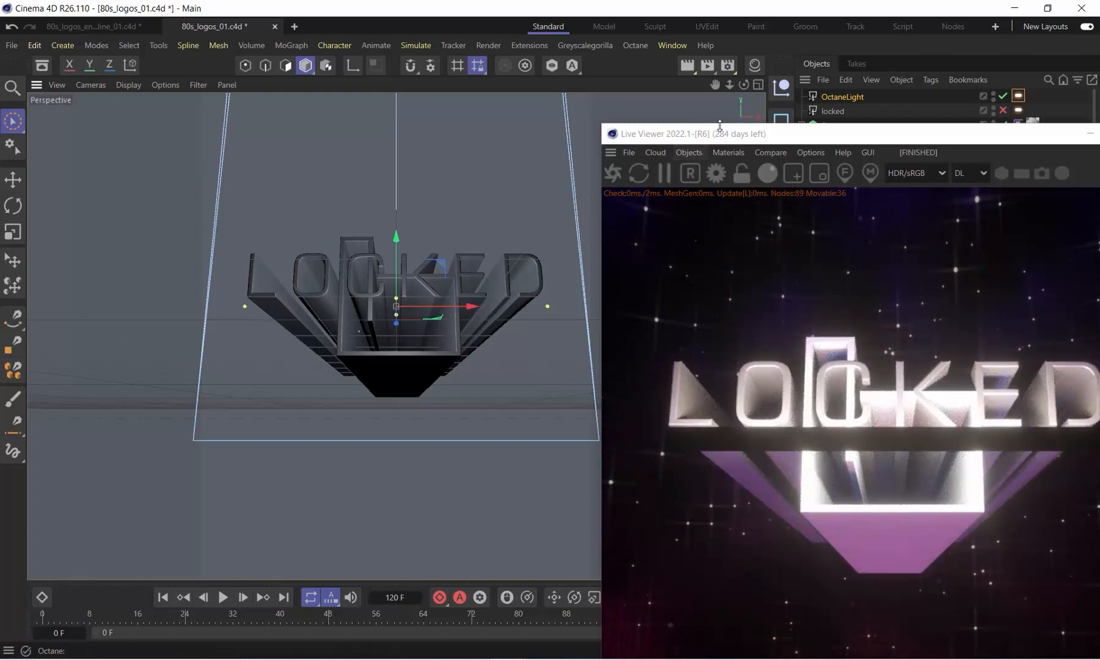
- Hide the locked extrusion in both the viewport and the render so only the logo remains
drag(689, 133, 153, 70)
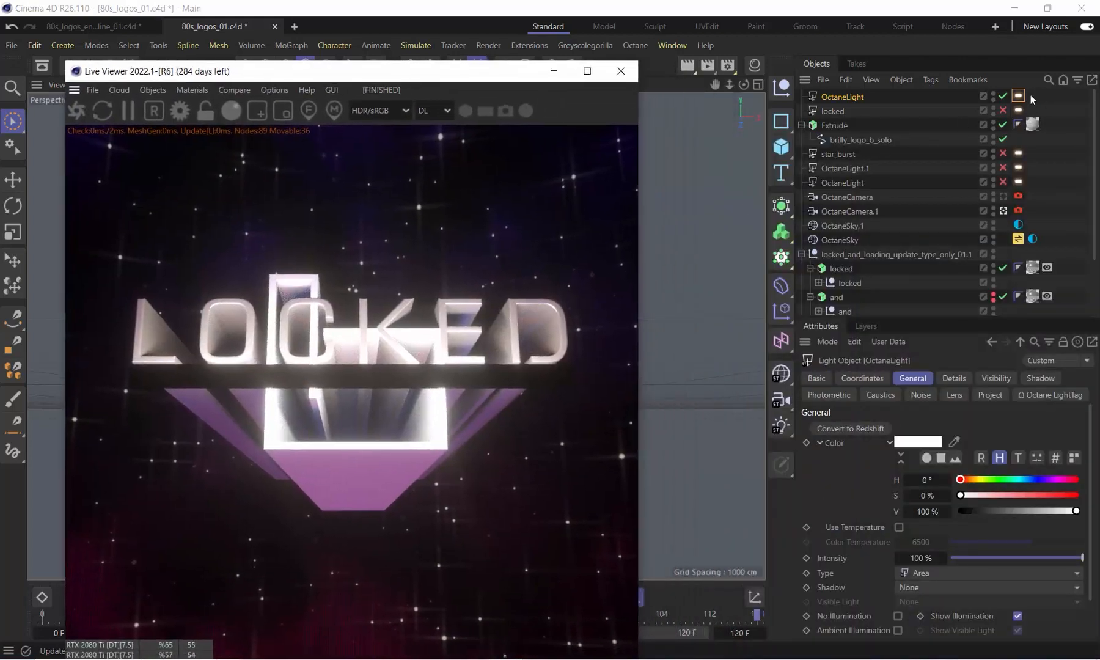
click(994, 268)
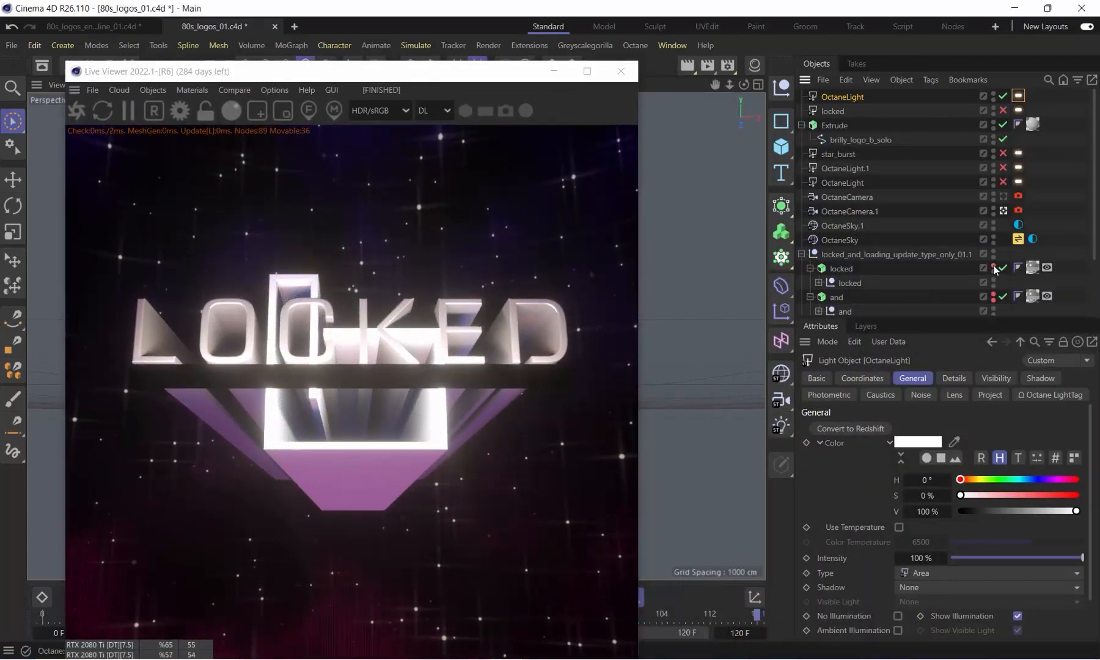
click(994, 273)
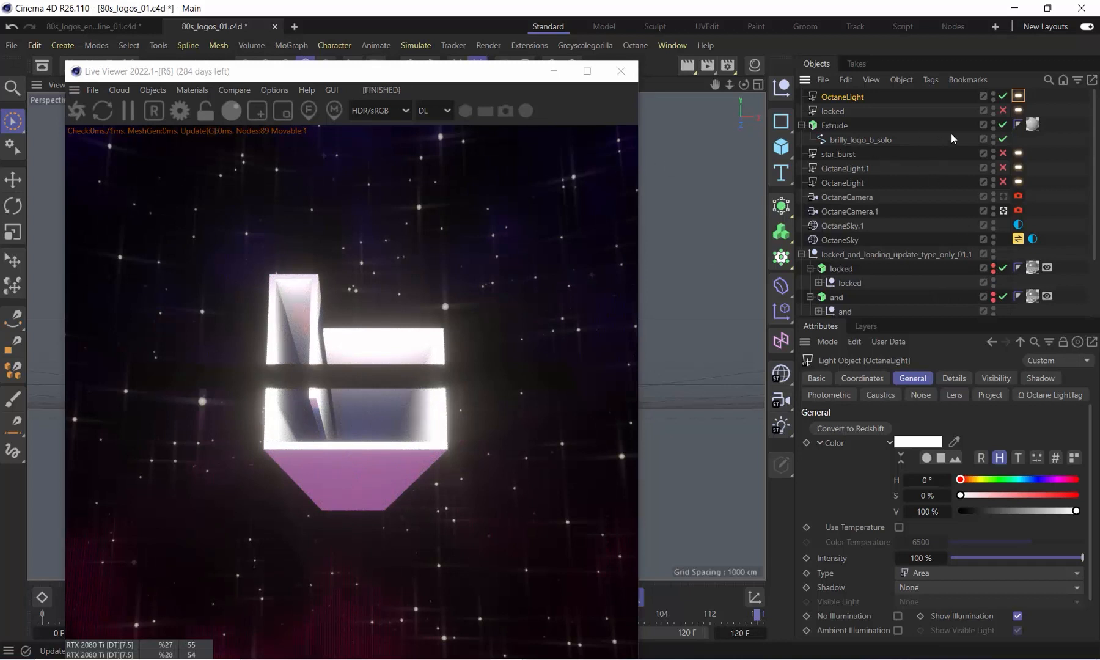
- Lower the new OctaneLight's power to about 11.5 and turn off its camera and shadow visibility
click(1018, 96)
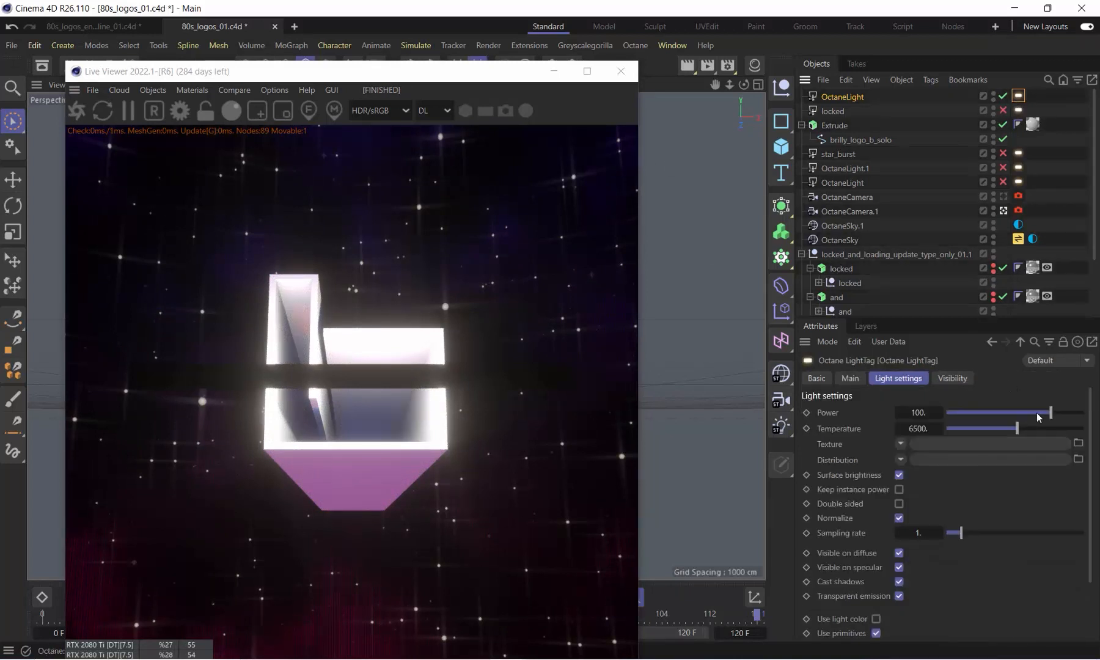
drag(1051, 415, 1035, 413)
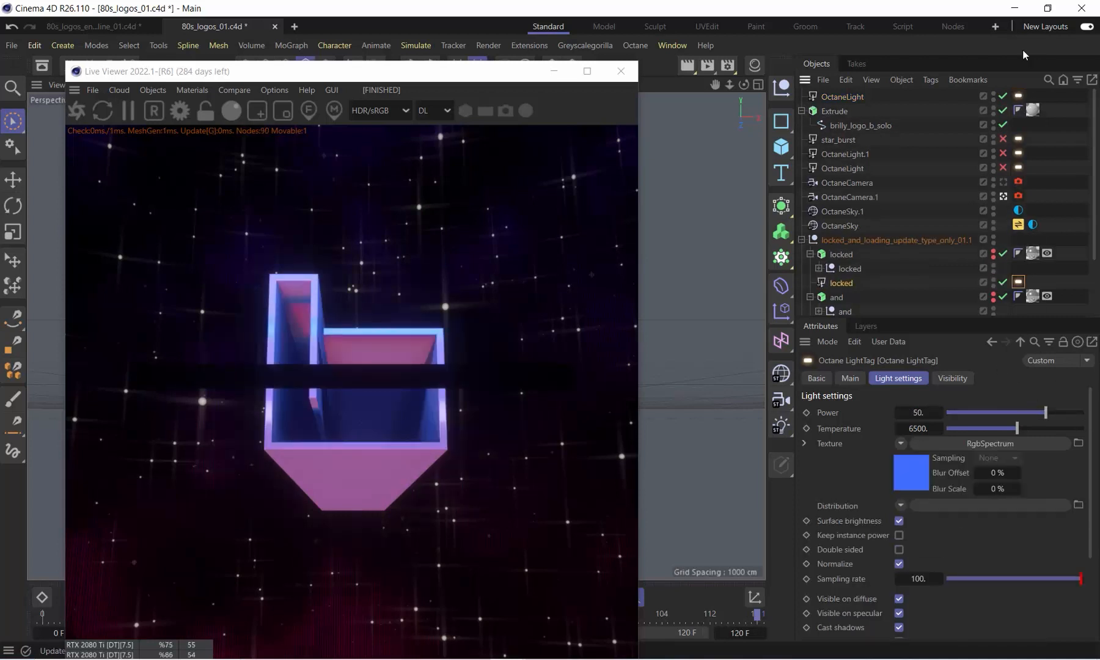
click(1019, 95)
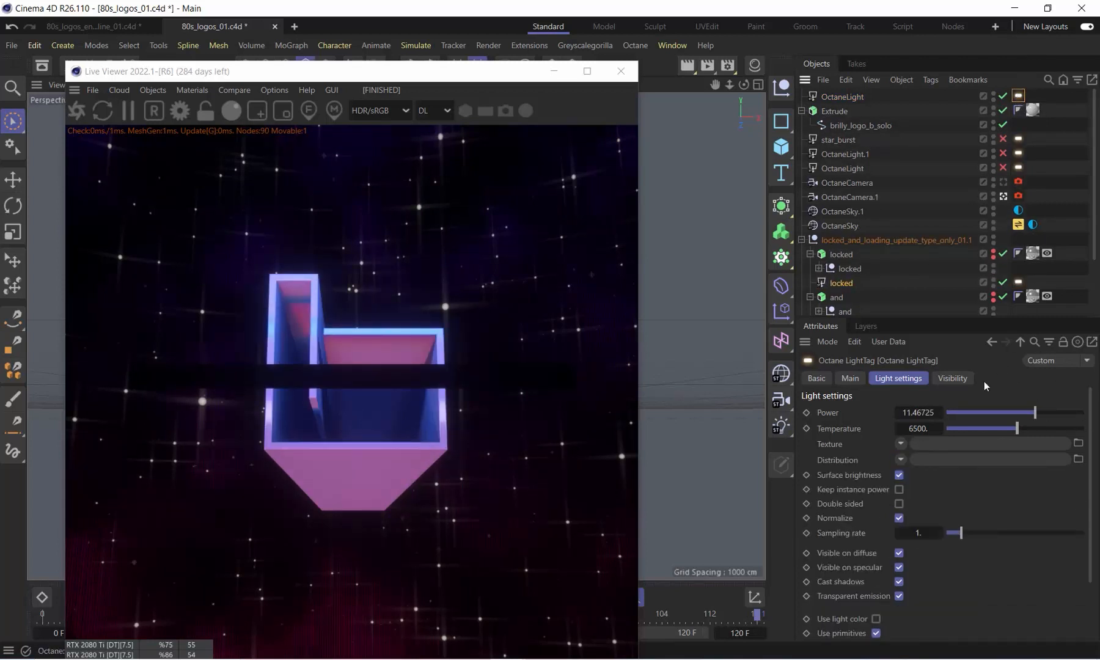
click(949, 379)
click(883, 413)
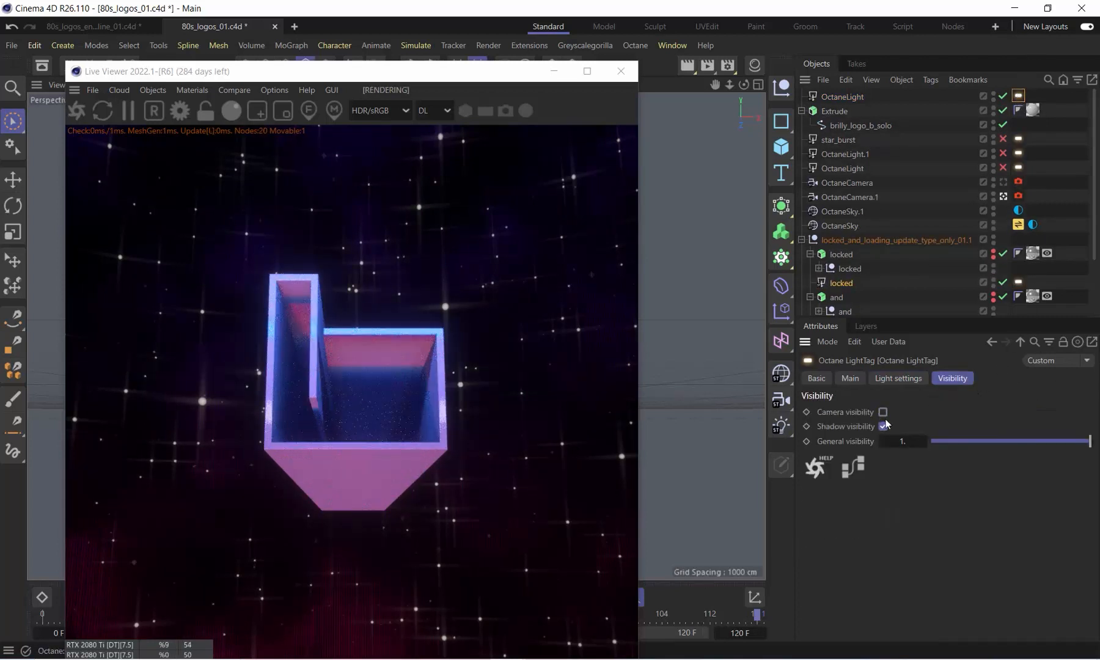
click(883, 426)
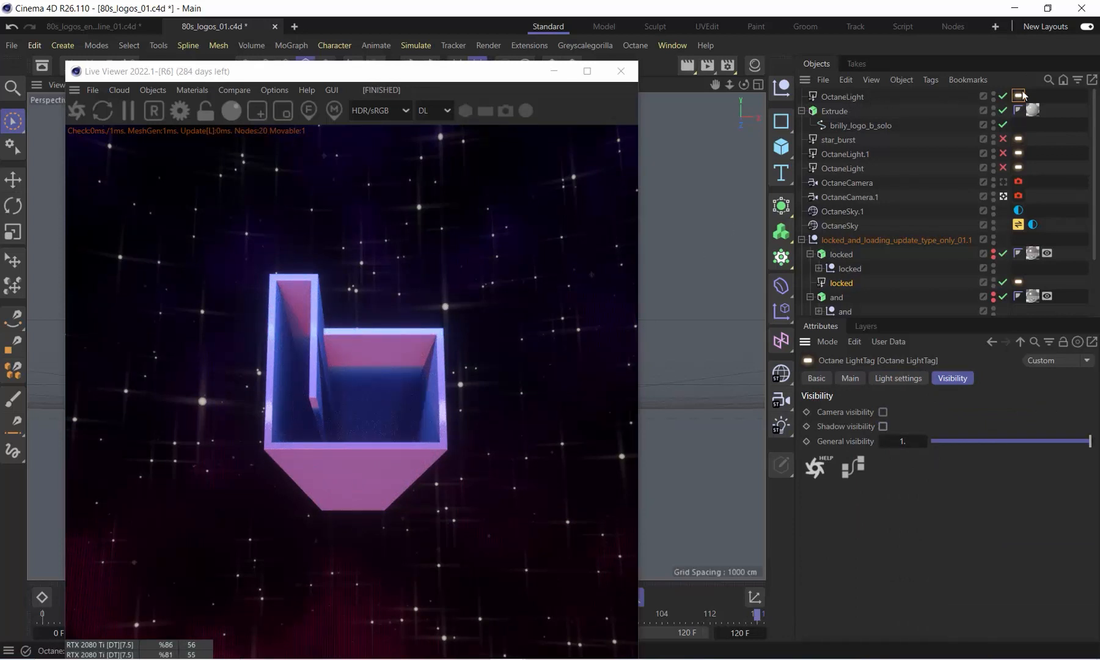
- Assign an Octane RgbSpectrum shader as the new OctaneLight's texture
click(899, 379)
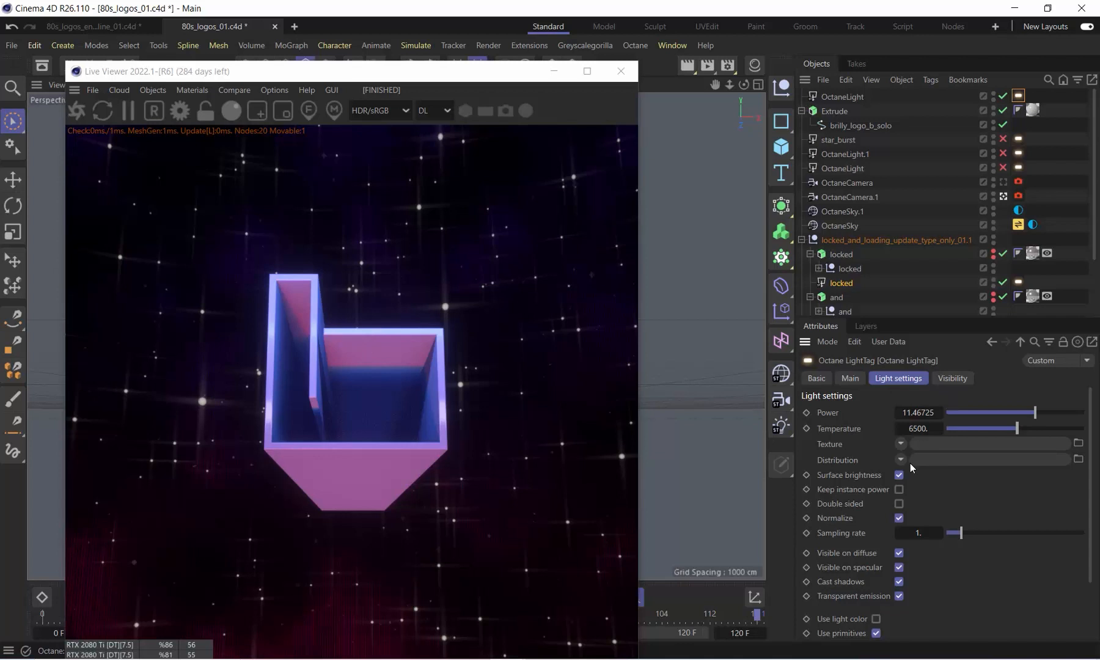
click(900, 444)
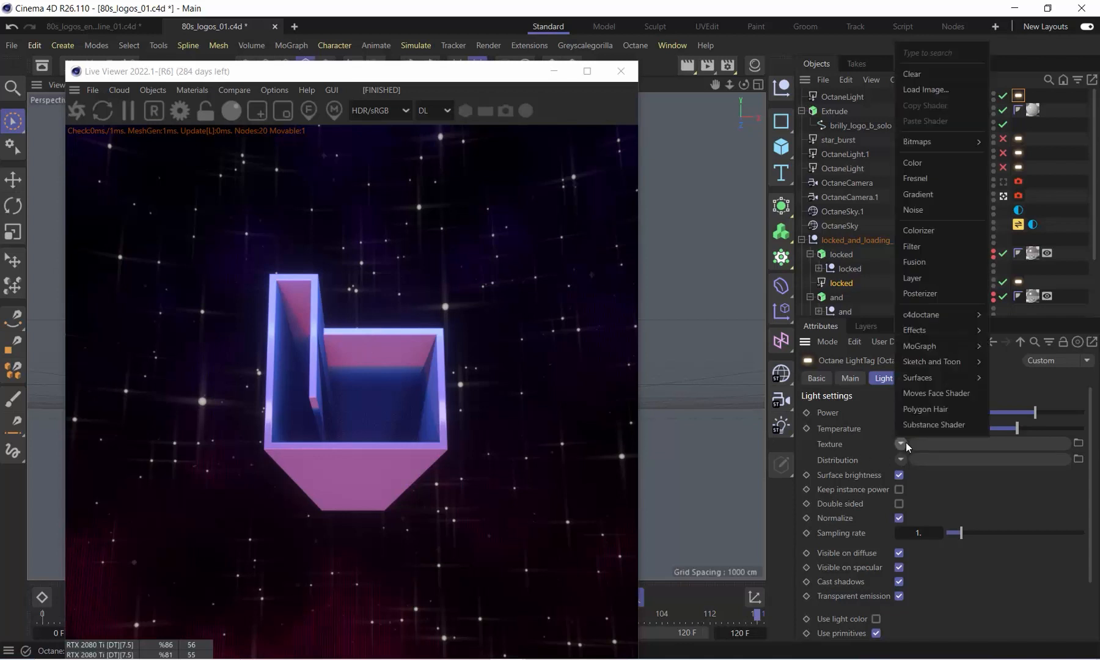
mouse_move(939, 314)
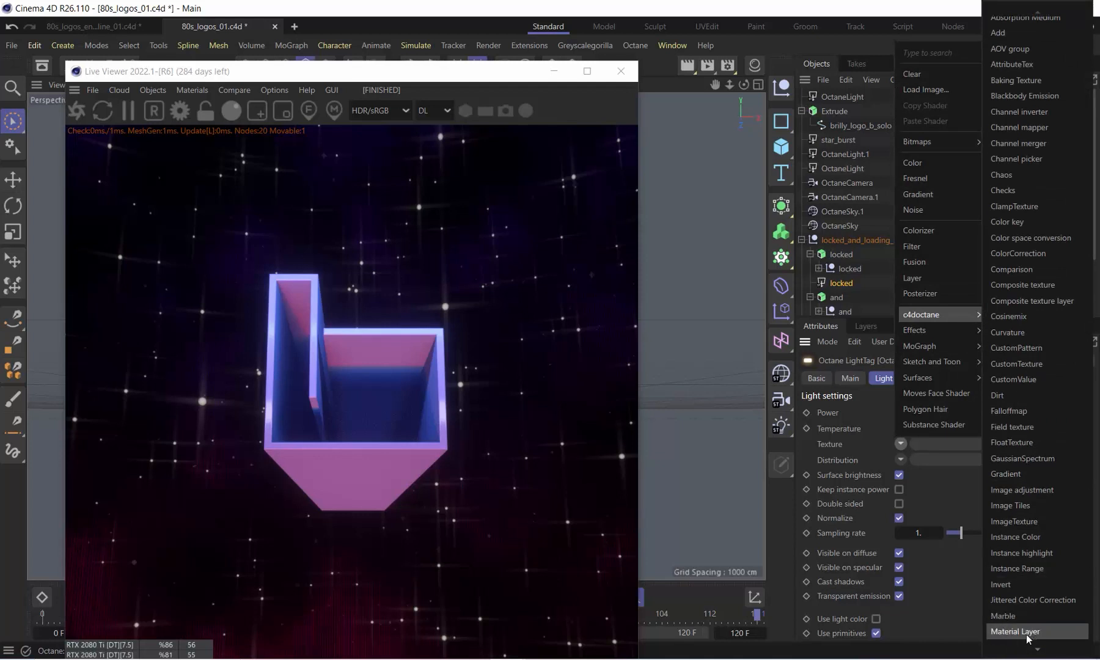
mouse_move(1040, 643)
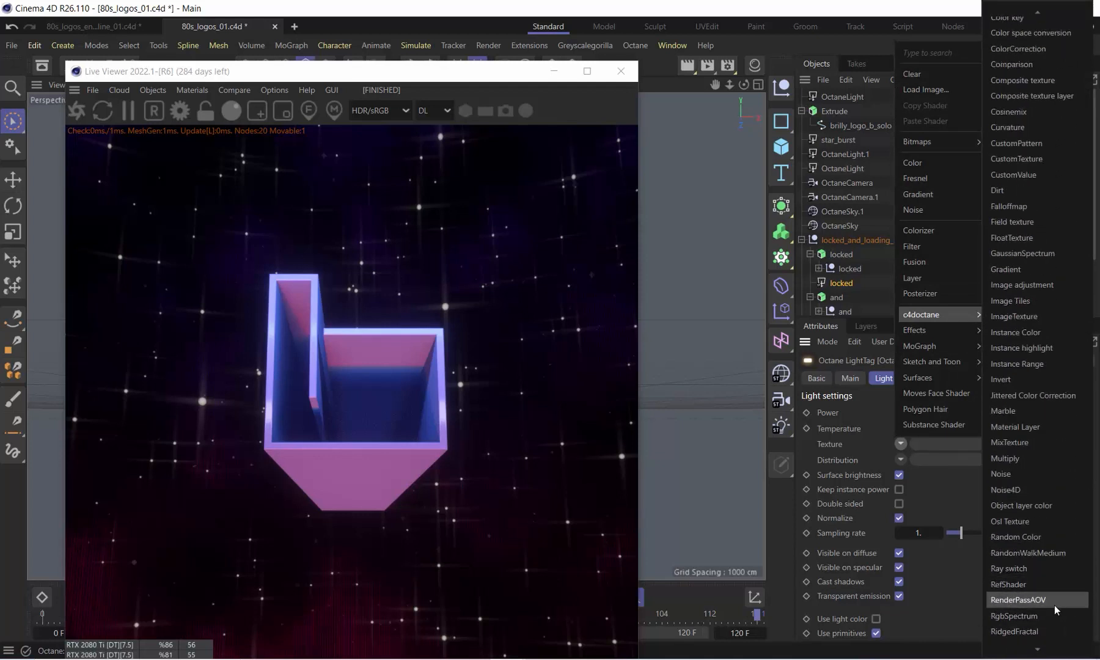
click(1043, 616)
- Set the light's RgbSpectrum colour to bright blue, RGB 0, 174, 255, and close the colour chooser
click(909, 469)
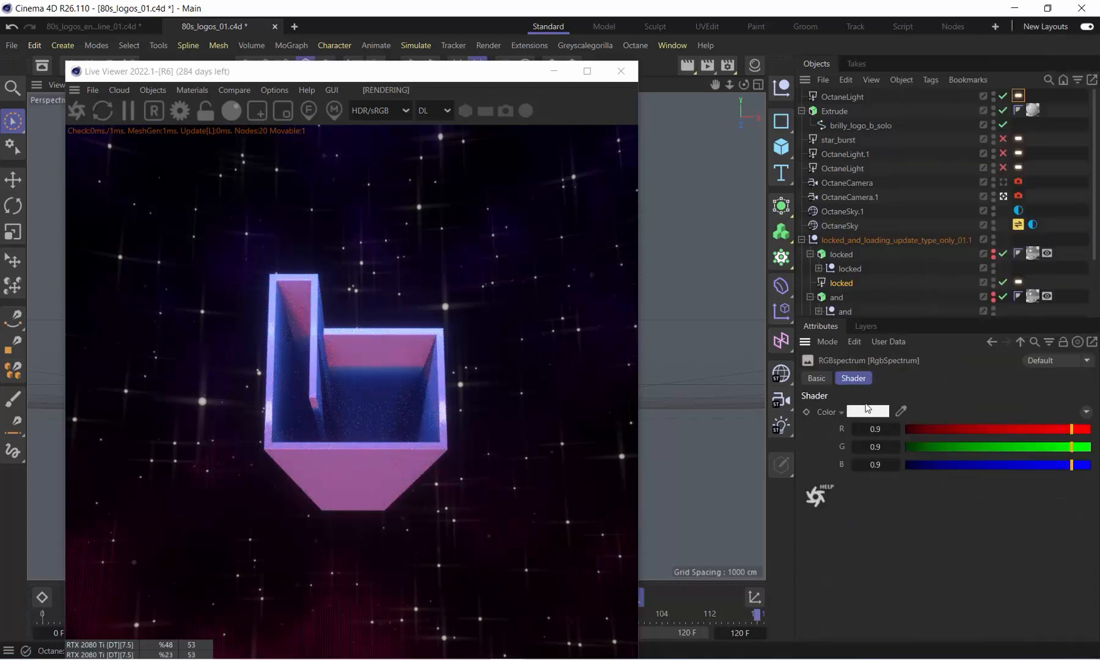
click(862, 412)
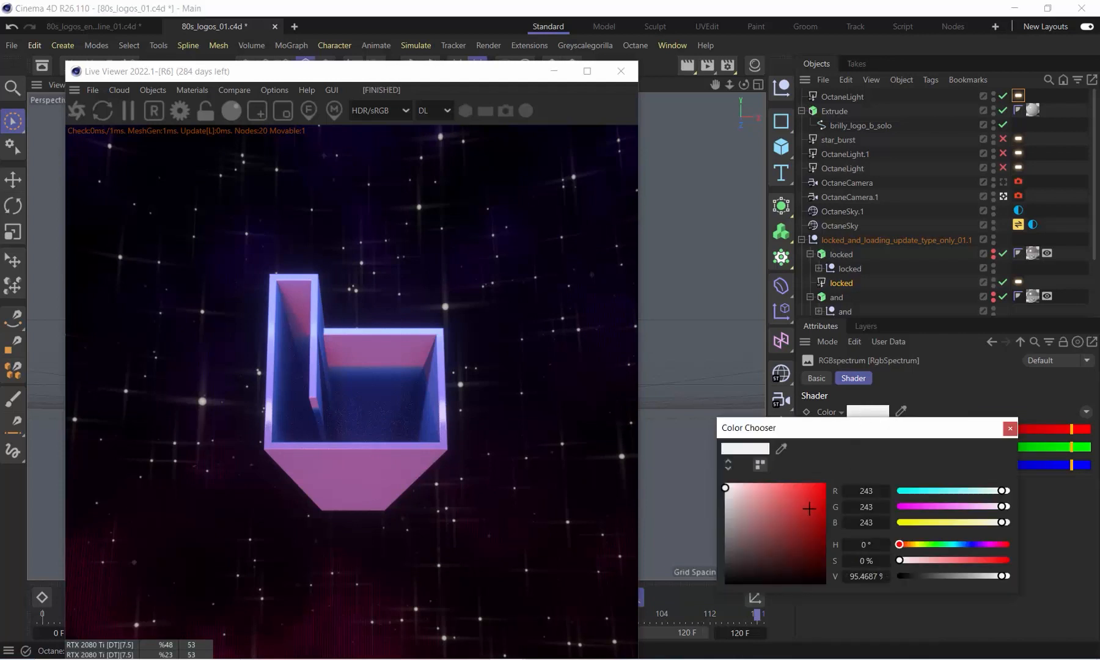
drag(956, 493, 910, 491)
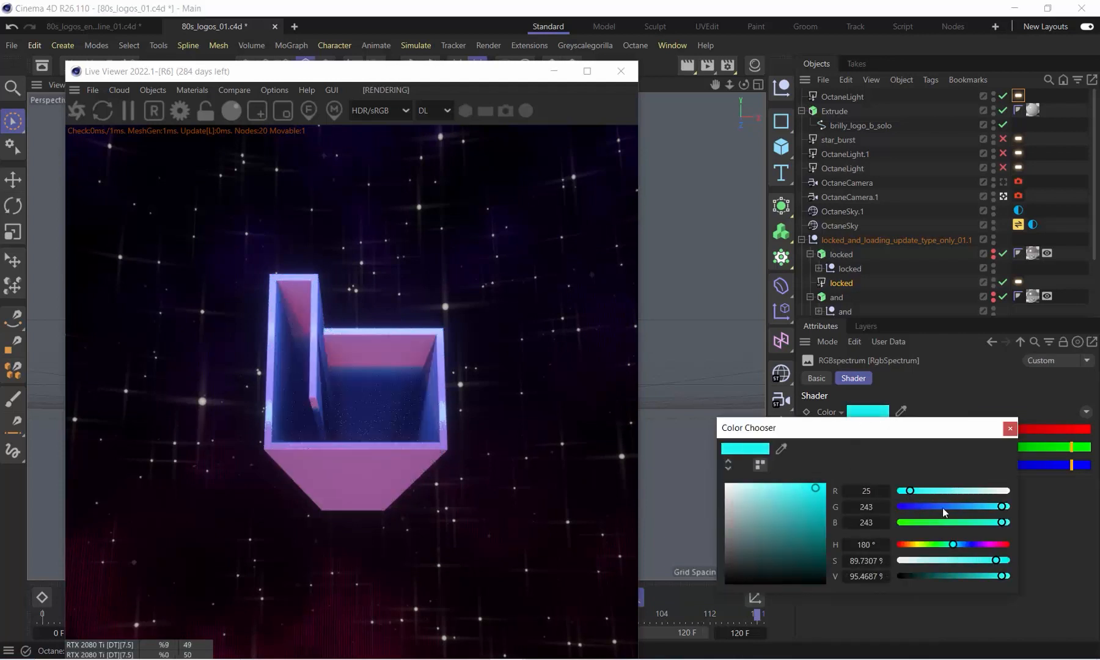
drag(953, 545, 961, 546)
drag(815, 489, 827, 483)
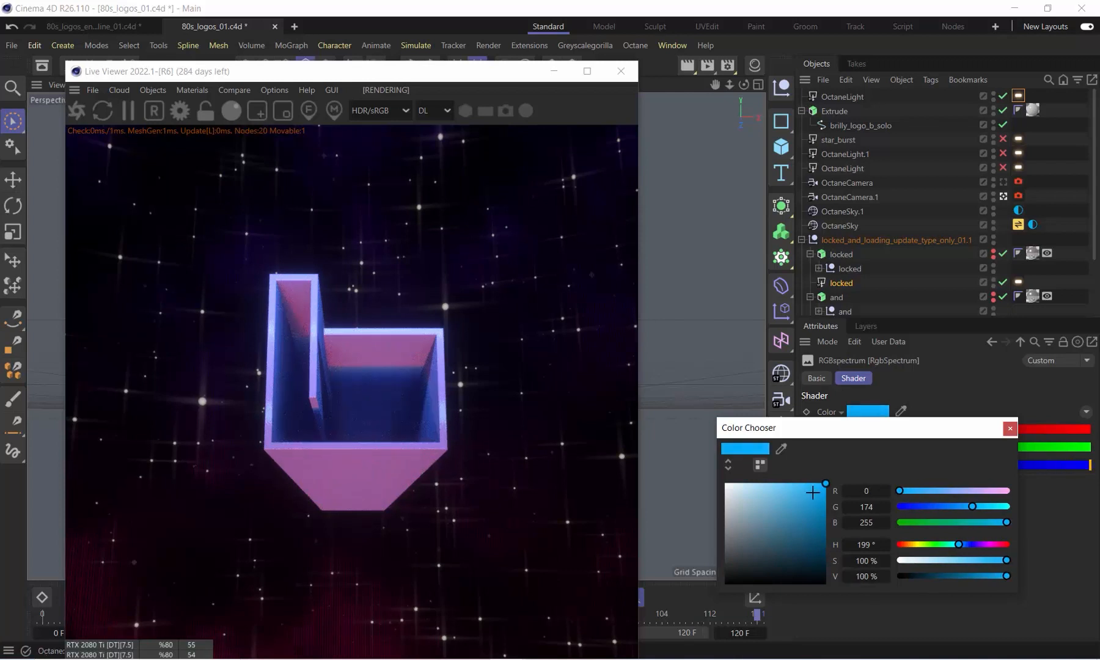
click(1010, 428)
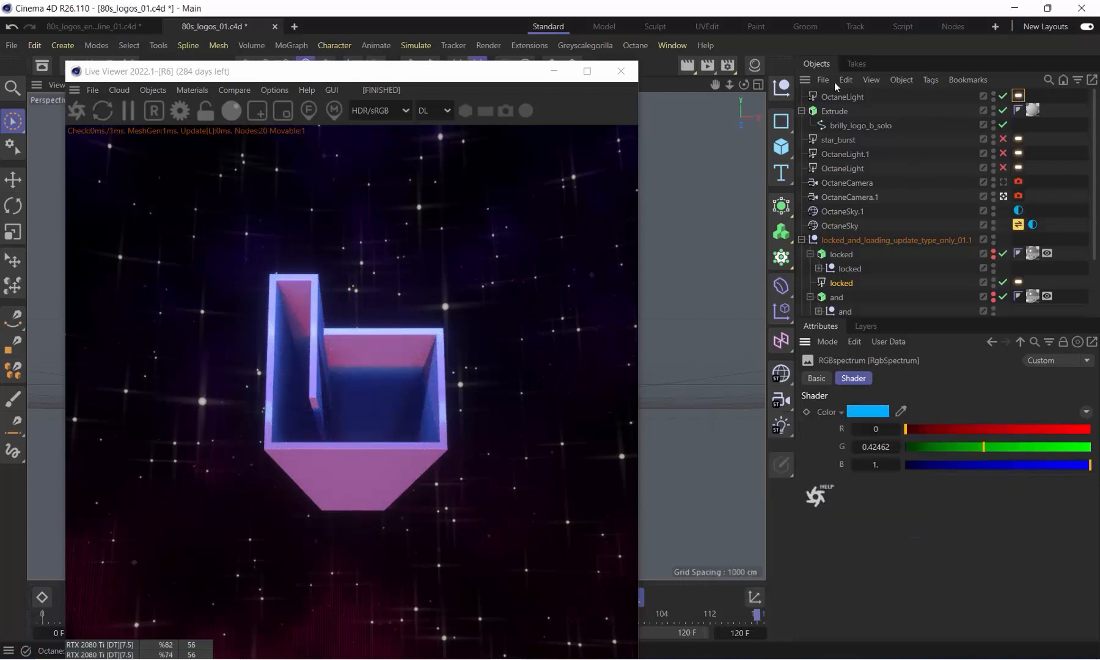
- Make the new OctaneLight slightly taller in the viewport in front of the logo
click(849, 97)
drag(446, 83, 882, 91)
drag(397, 324, 396, 299)
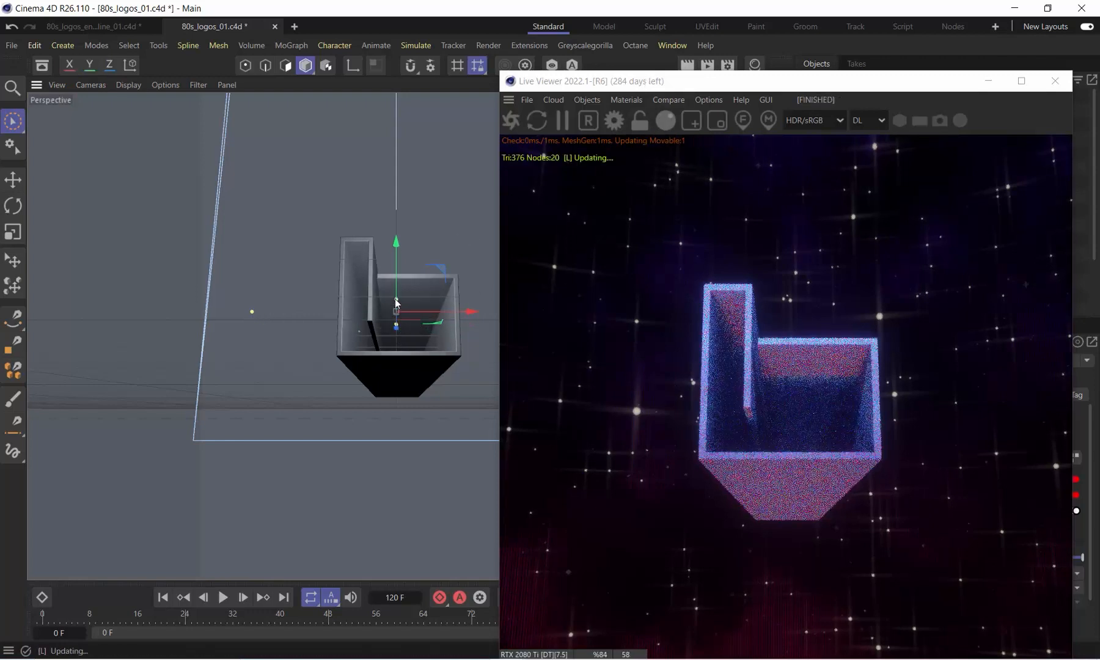
drag(700, 80, 243, 40)
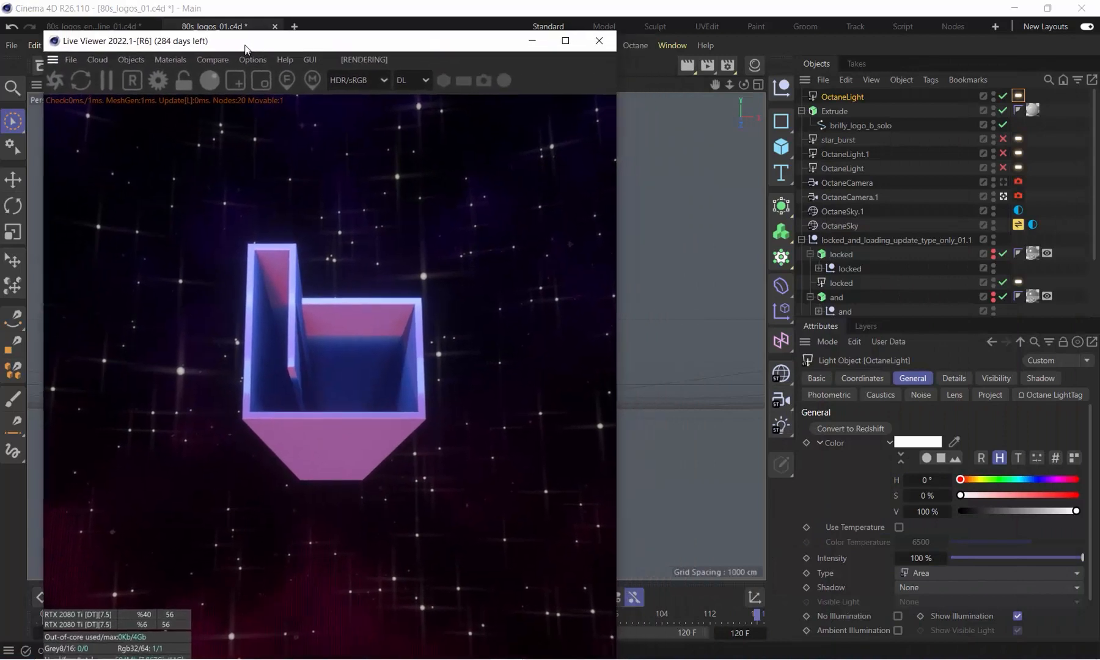
- Set the new OctaneLight's power to 50
click(1018, 96)
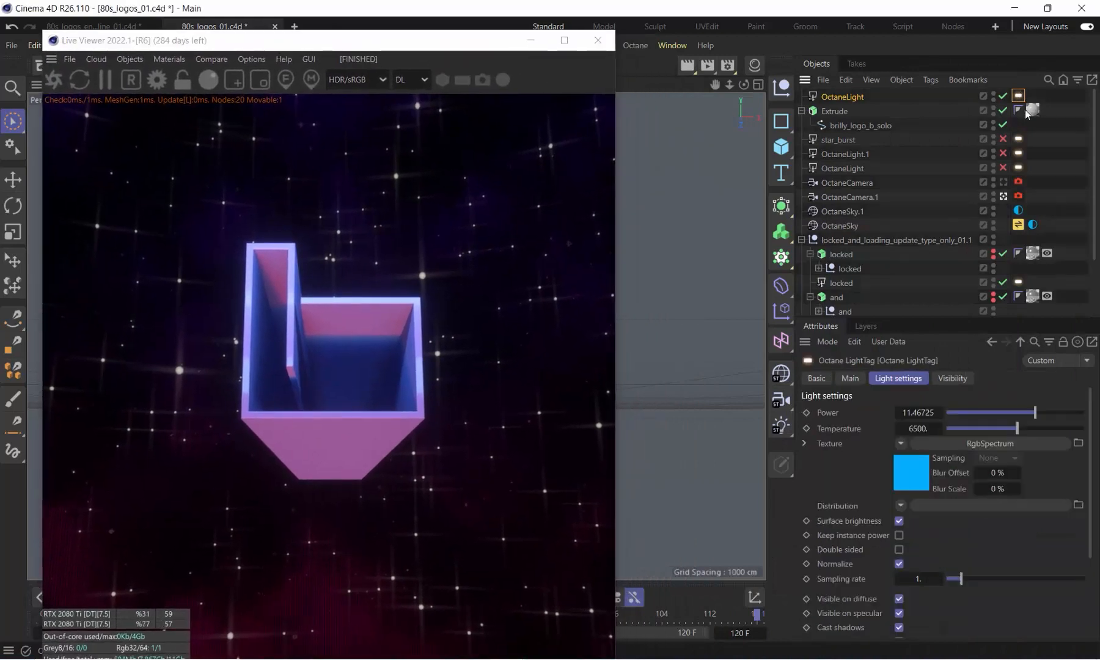
double_click(911, 414)
text(50)
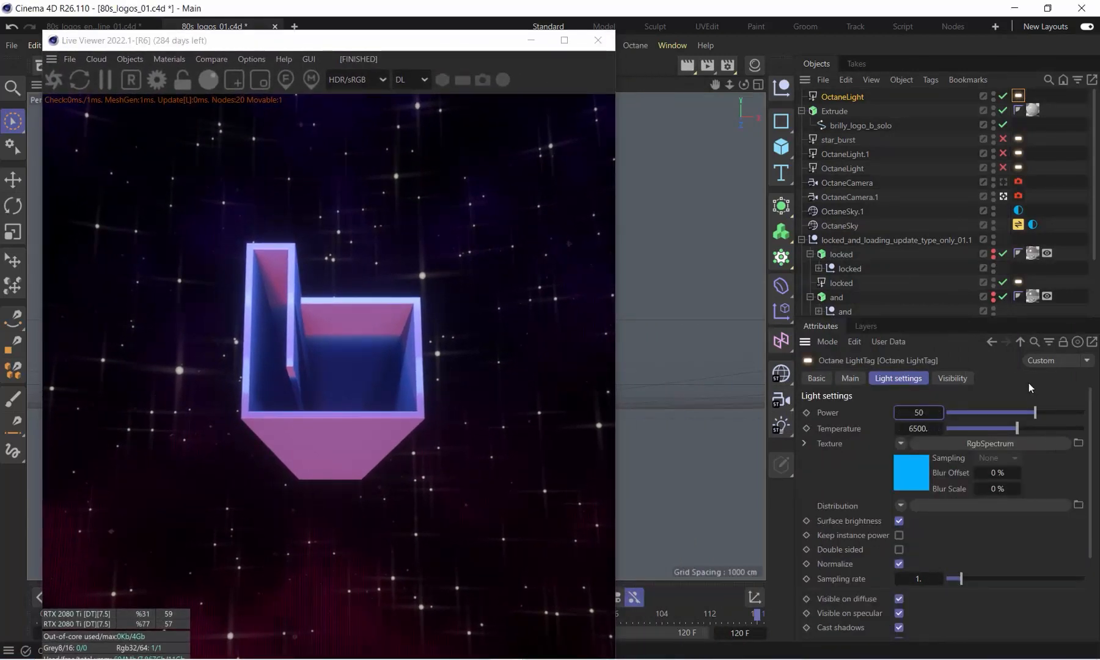
key(Return)
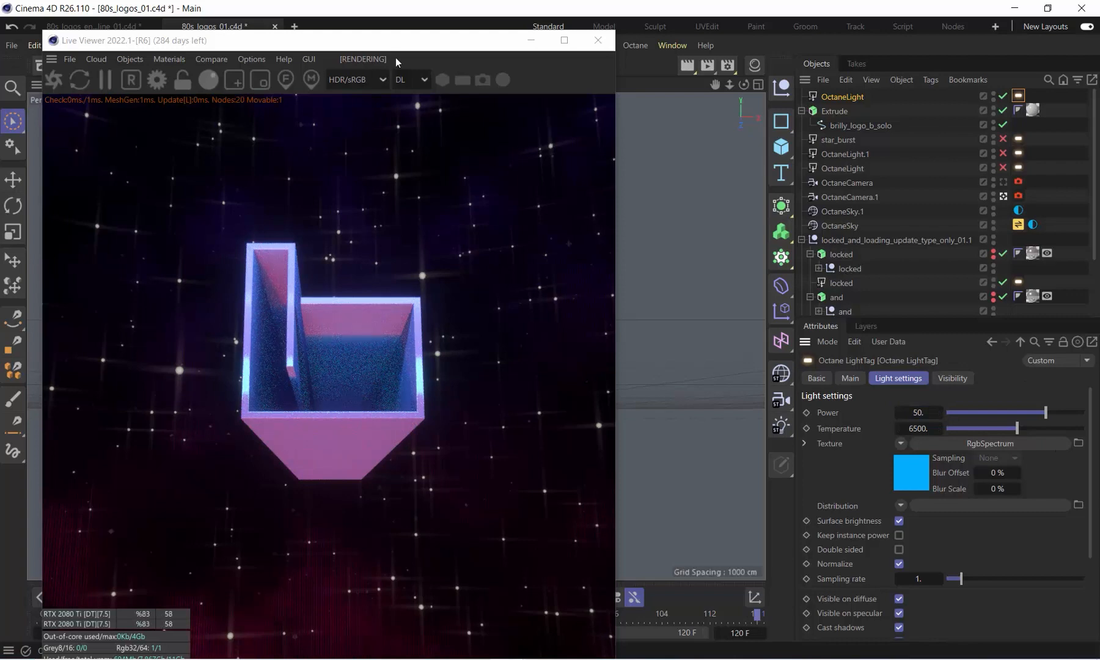
- Raise the OctaneLight along the Y axis so its blue reflection moves up the logo's edges
drag(395, 58, 819, 183)
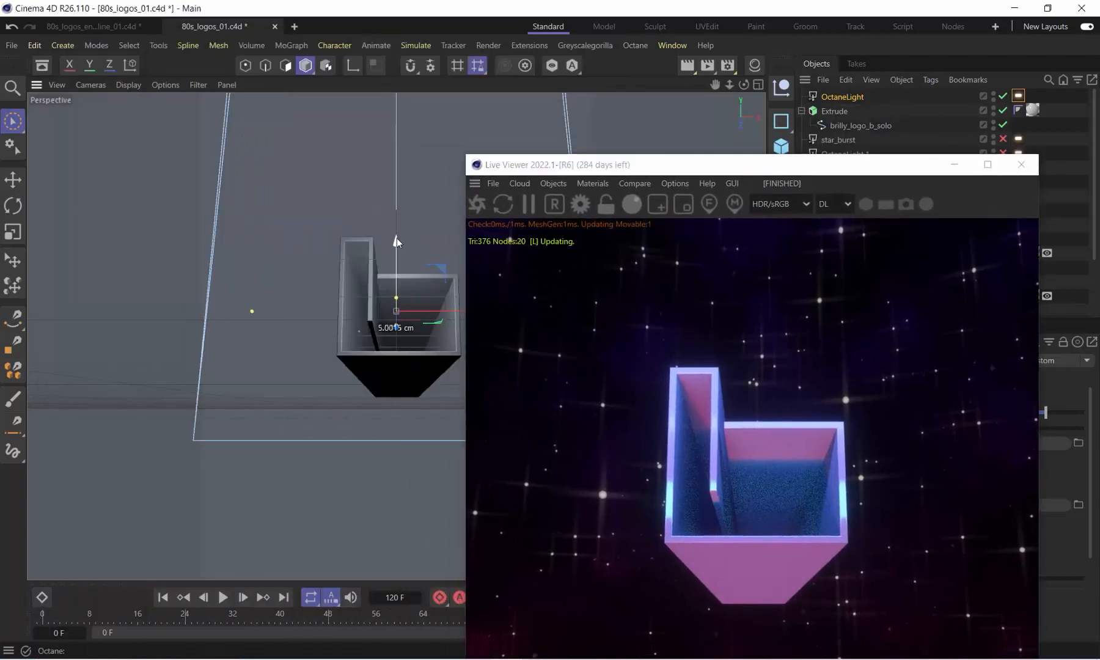
drag(398, 239, 395, 225)
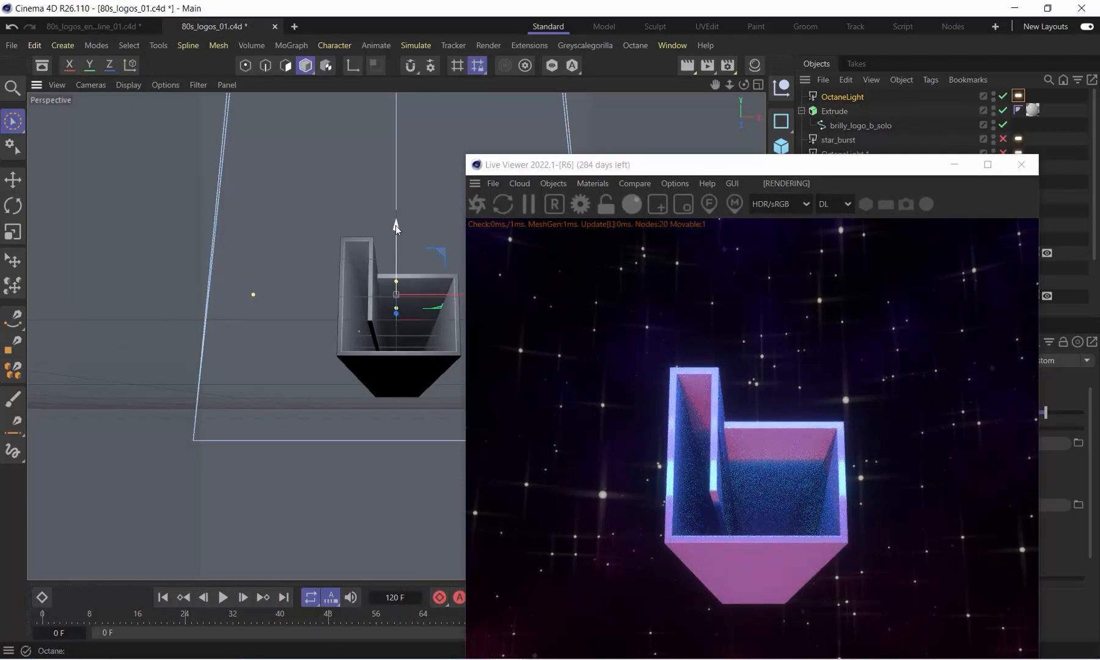
drag(671, 172, 279, 53)
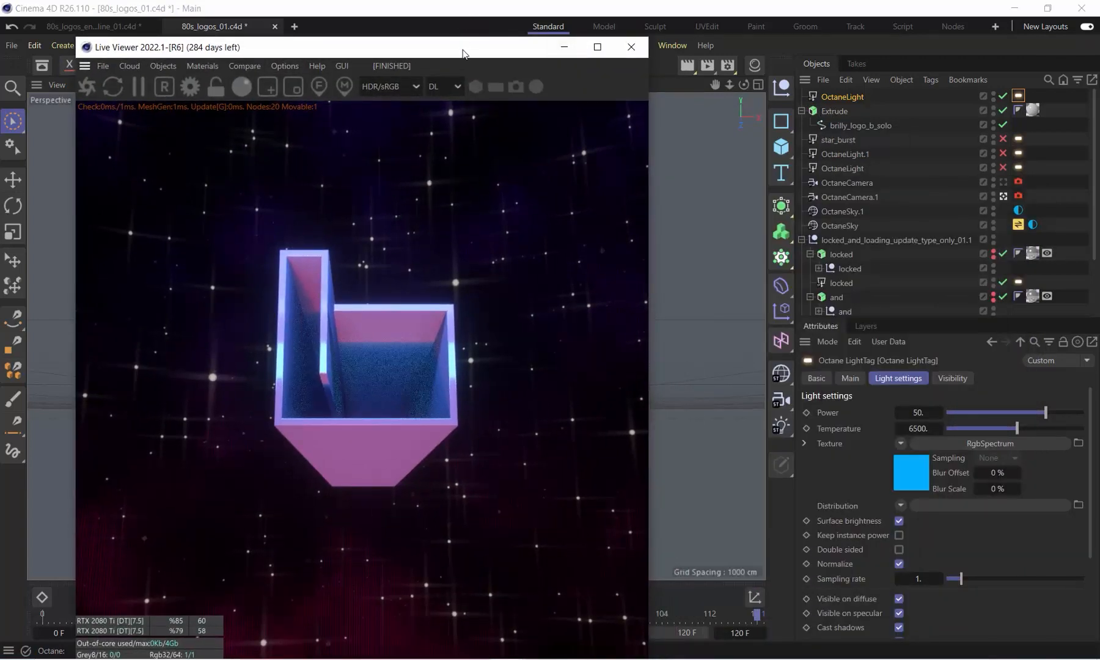
- Set the Aluminum material's specular colour to light grey, RGB 208, 208, 208, and close the colour chooser
drag(463, 53, 389, 27)
click(754, 65)
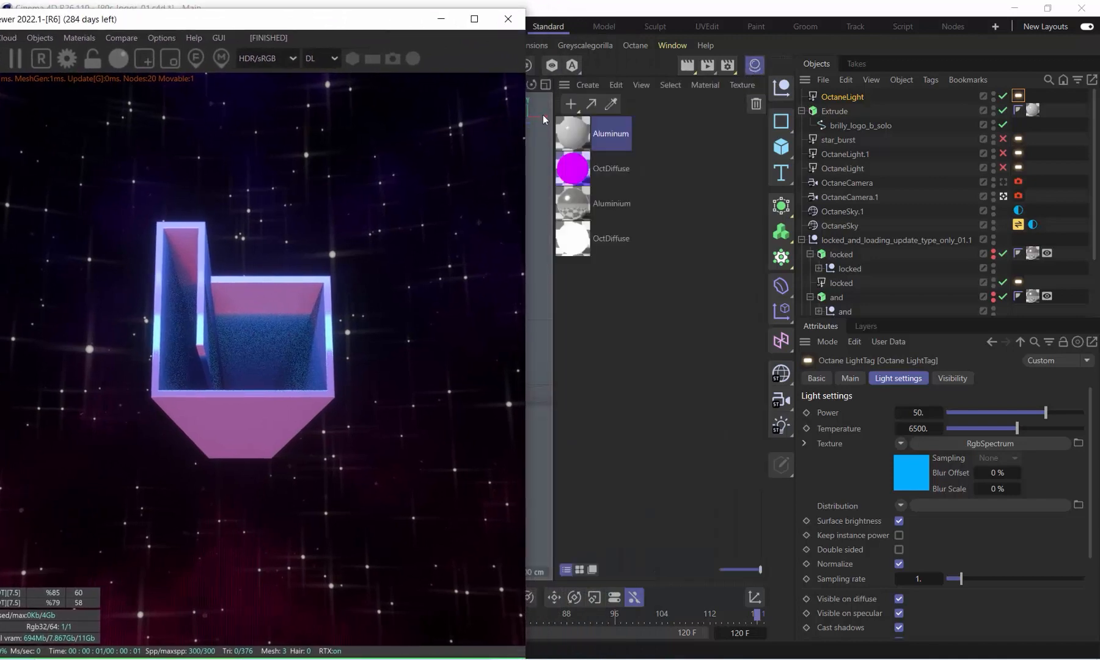
double_click(573, 134)
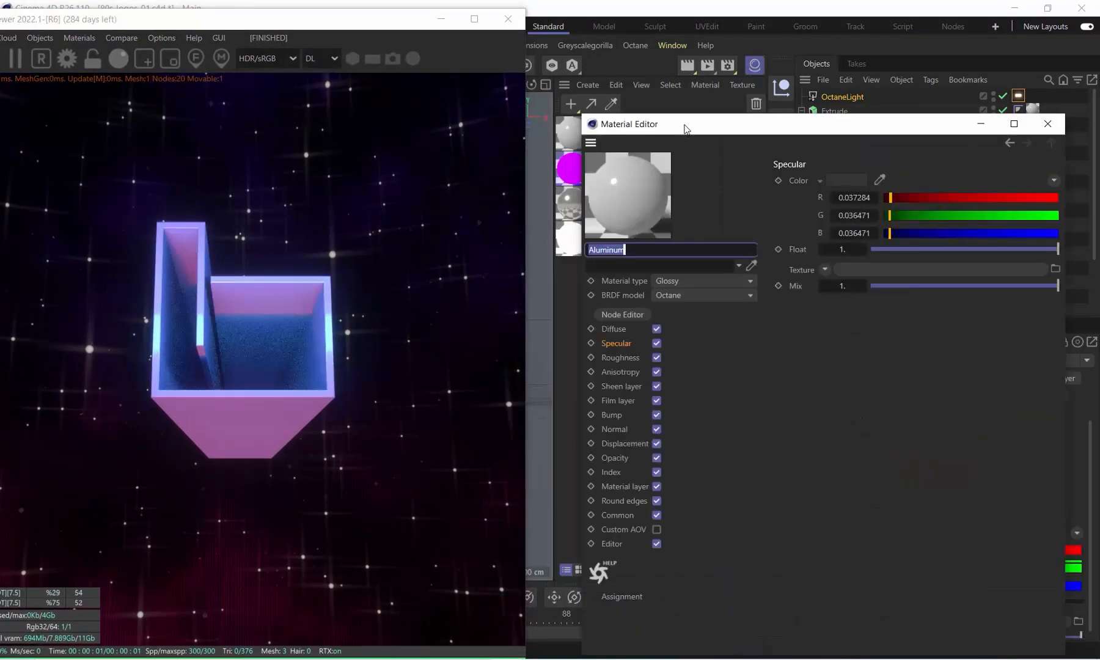
drag(688, 122, 467, 88)
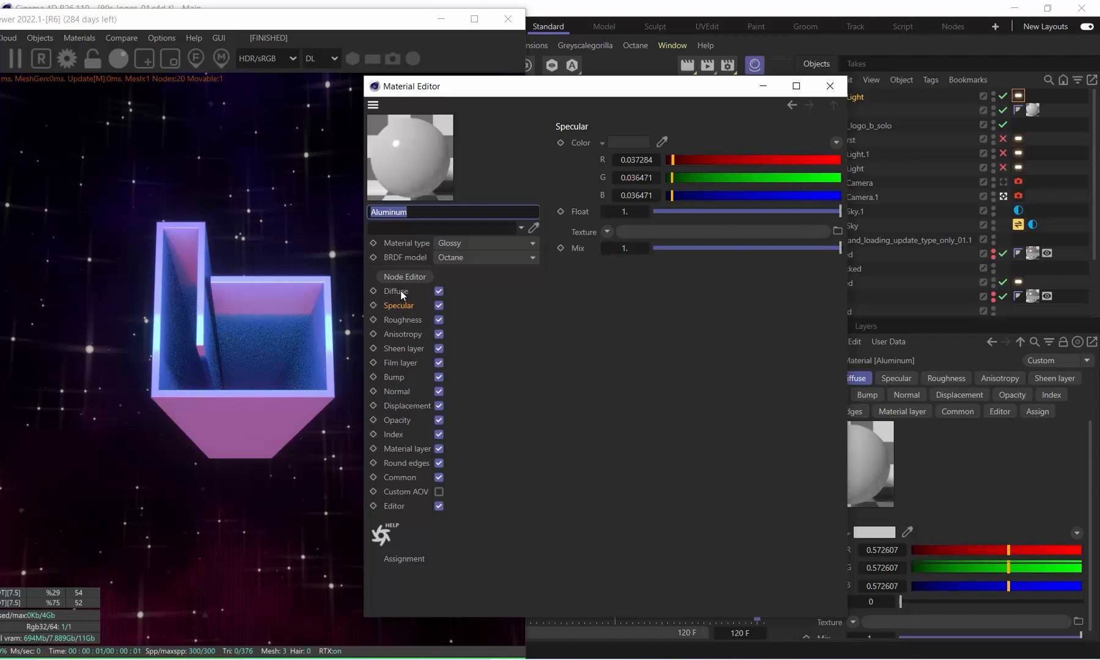
click(400, 307)
click(639, 143)
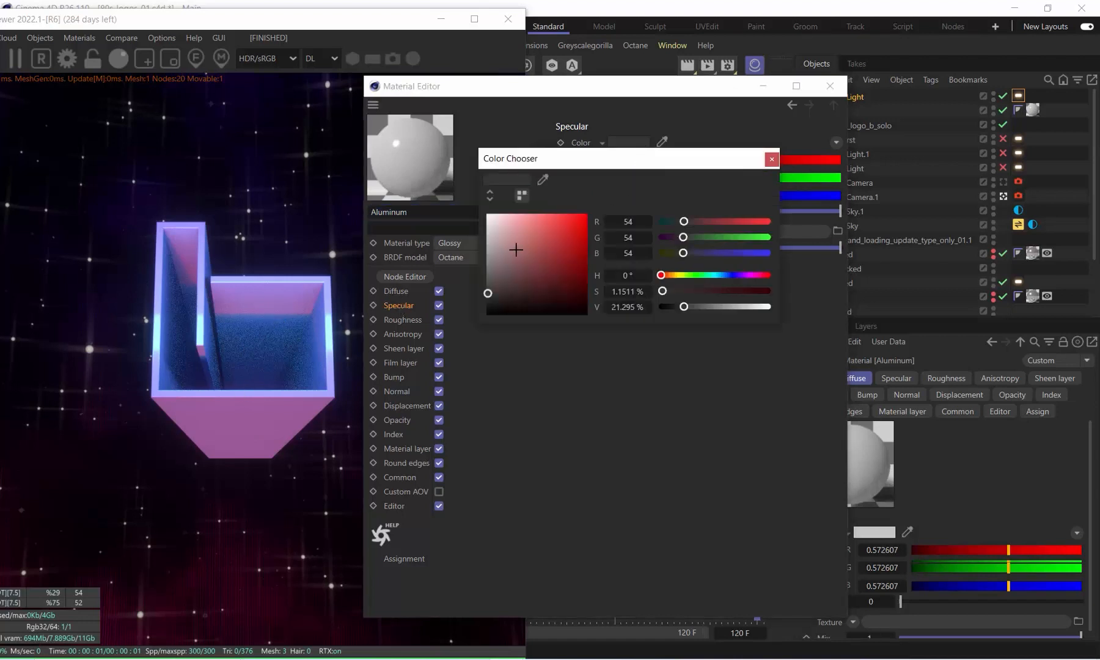
drag(488, 293, 487, 252)
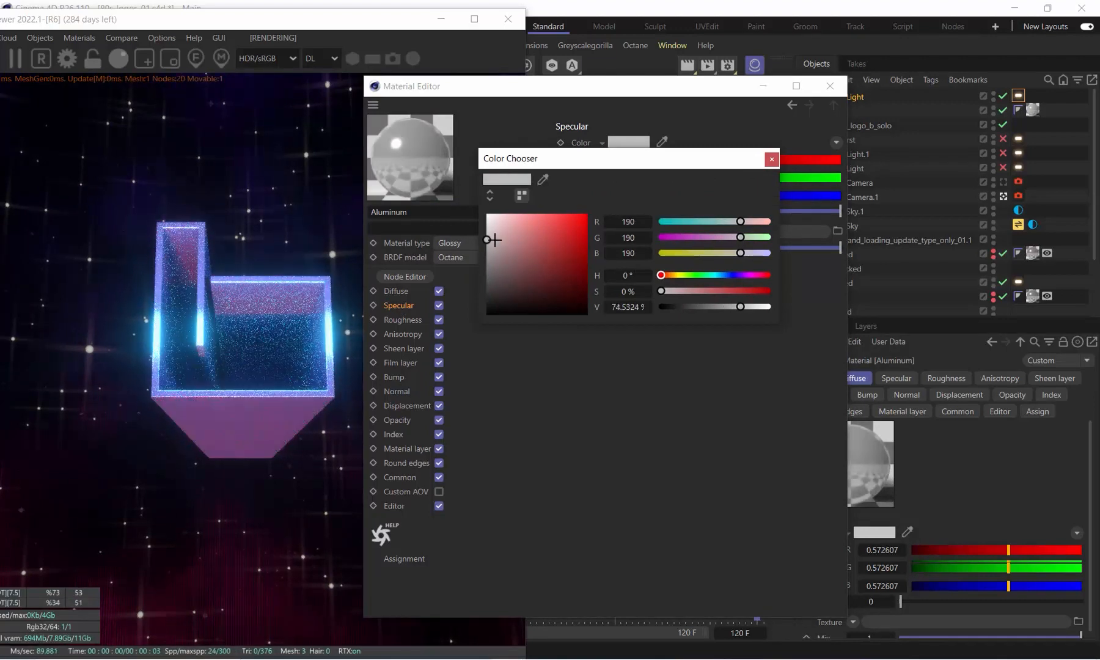
drag(492, 240, 486, 291)
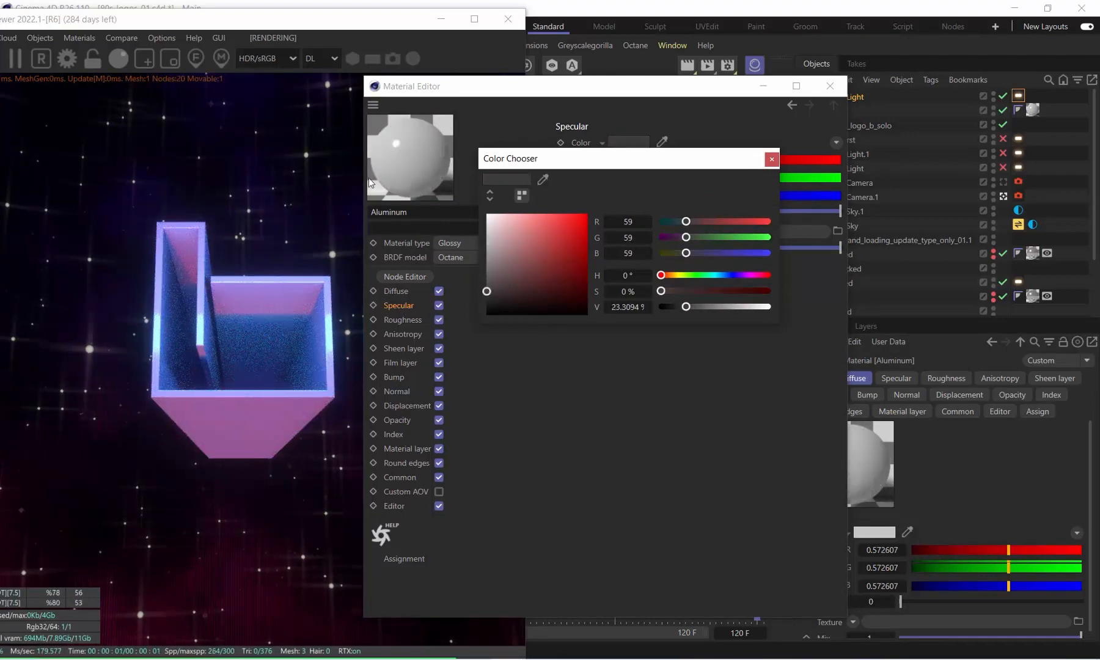
drag(487, 291, 487, 232)
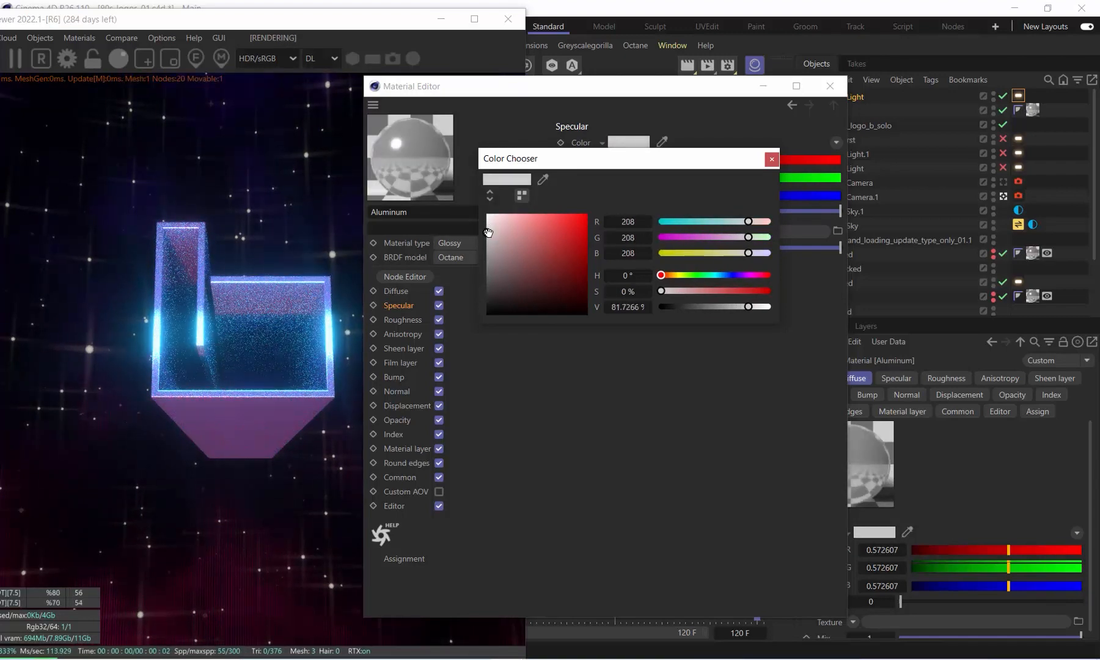
click(772, 159)
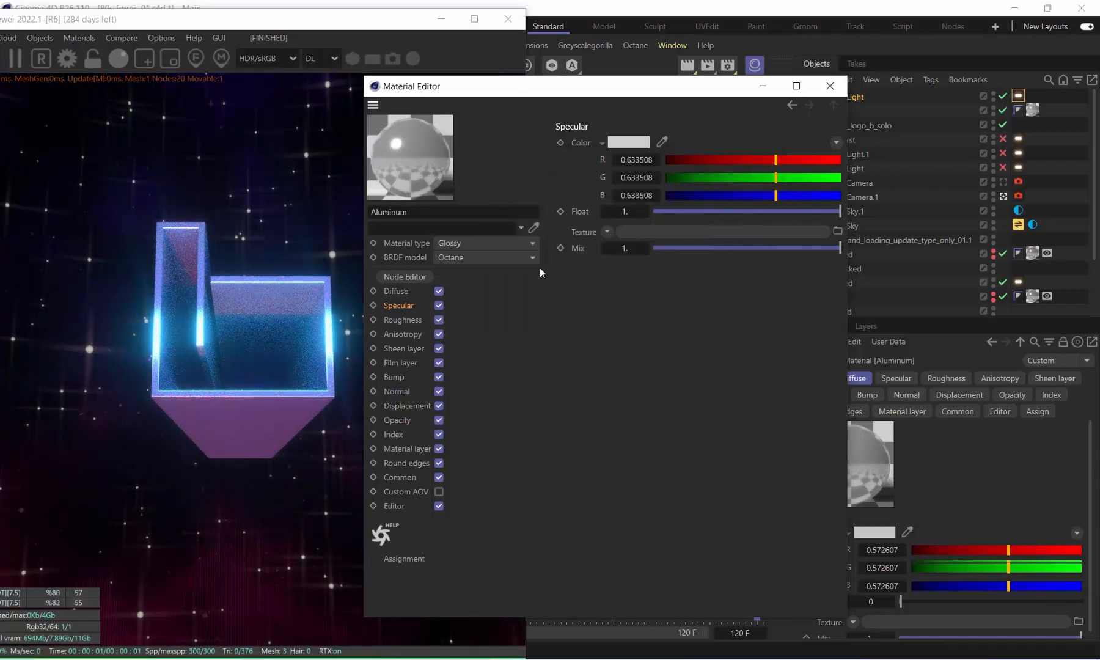
- Darken the Aluminum material's diffuse colour to grey, RGB 109, 109, 109, and close the material's editor
click(399, 292)
click(629, 142)
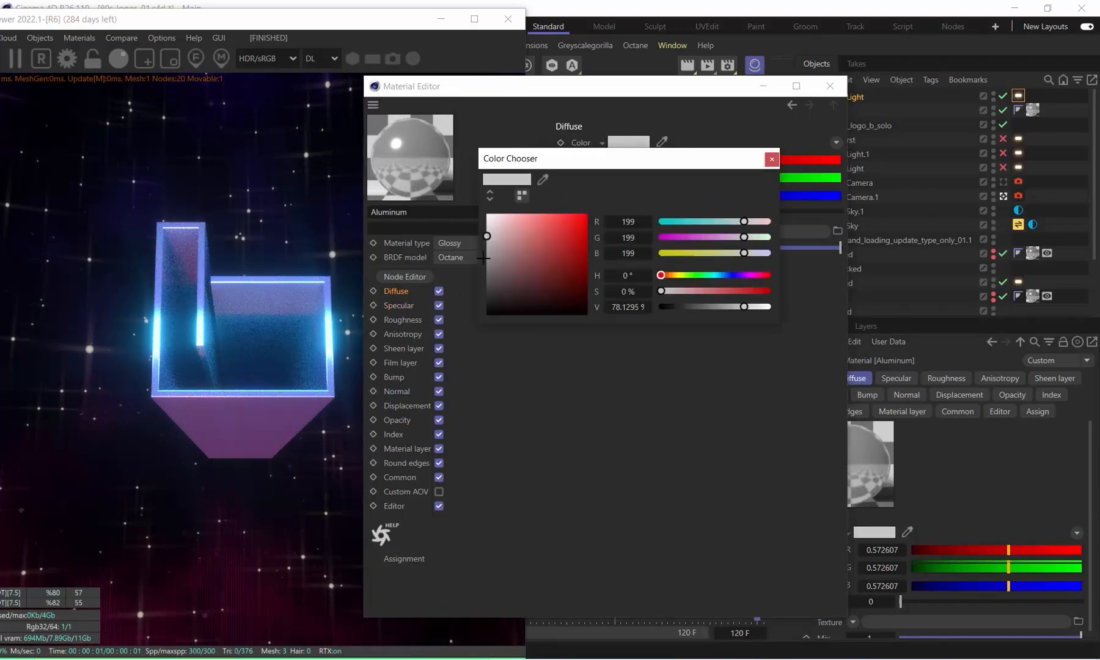
drag(486, 236, 487, 272)
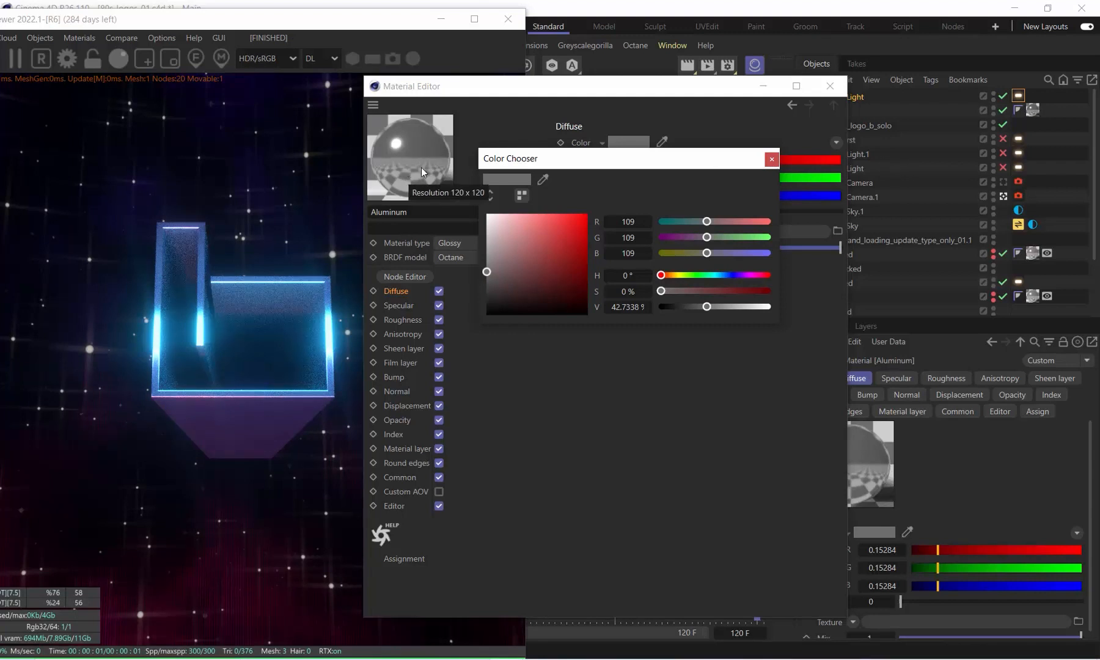
click(772, 159)
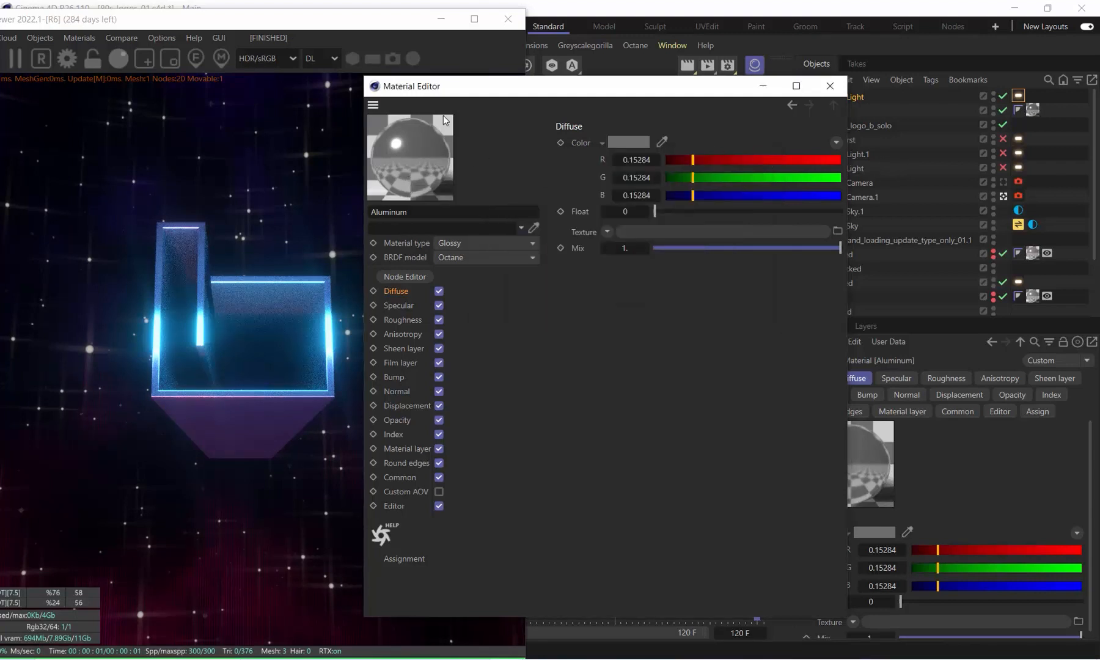
click(830, 85)
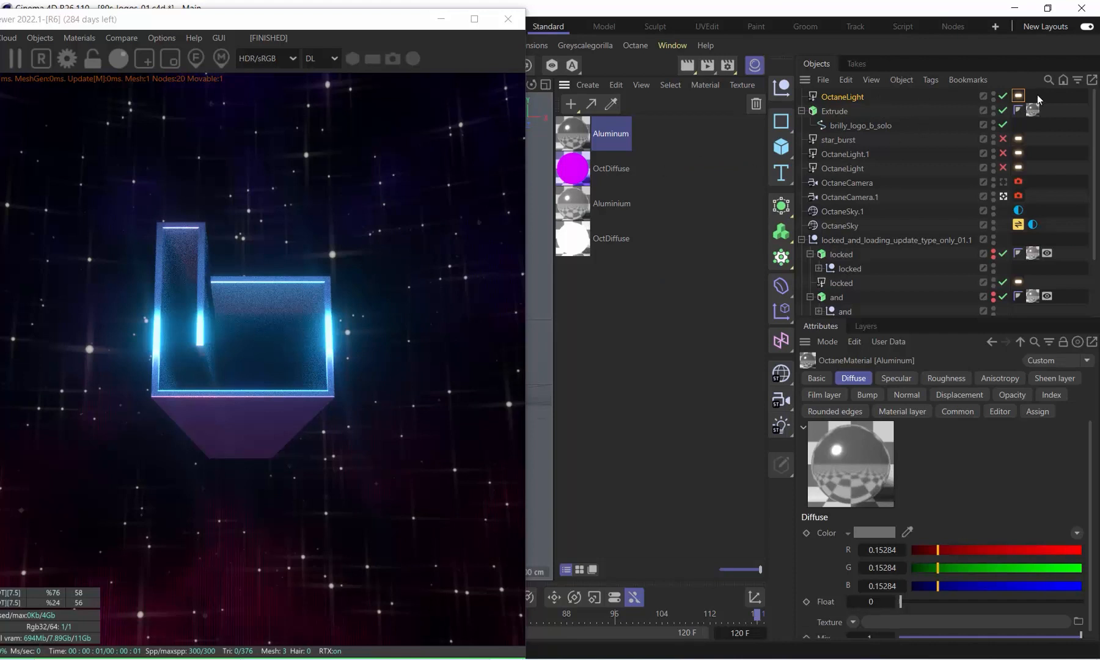
- Make the blue OctaneLight wider and taller in the viewport and raise it slightly along the Y axis
click(836, 96)
drag(242, 27, 846, 22)
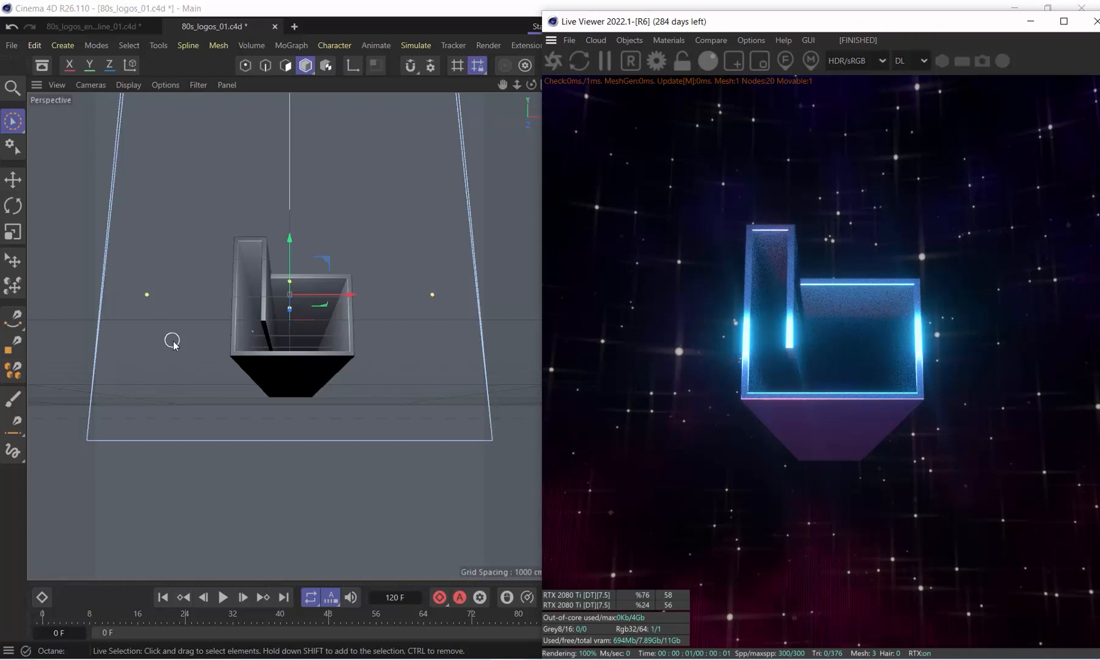
mouse_move(290, 281)
mouse_down()
mouse_move(289, 294)
mouse_move(288, 258)
mouse_move(293, 295)
mouse_up()
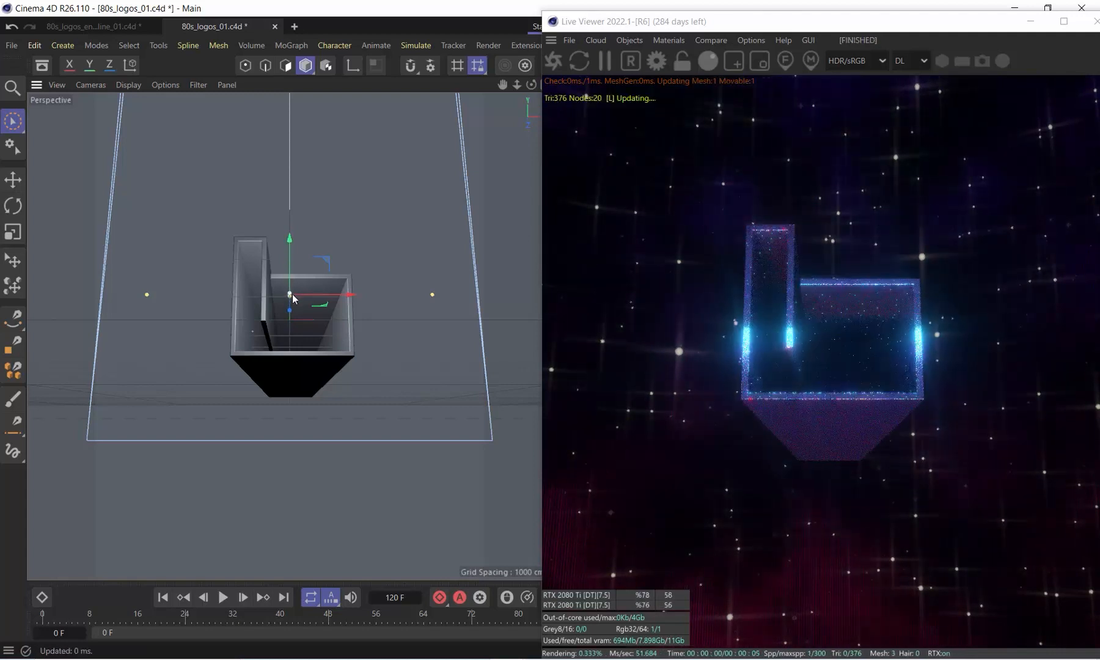
drag(432, 295, 460, 294)
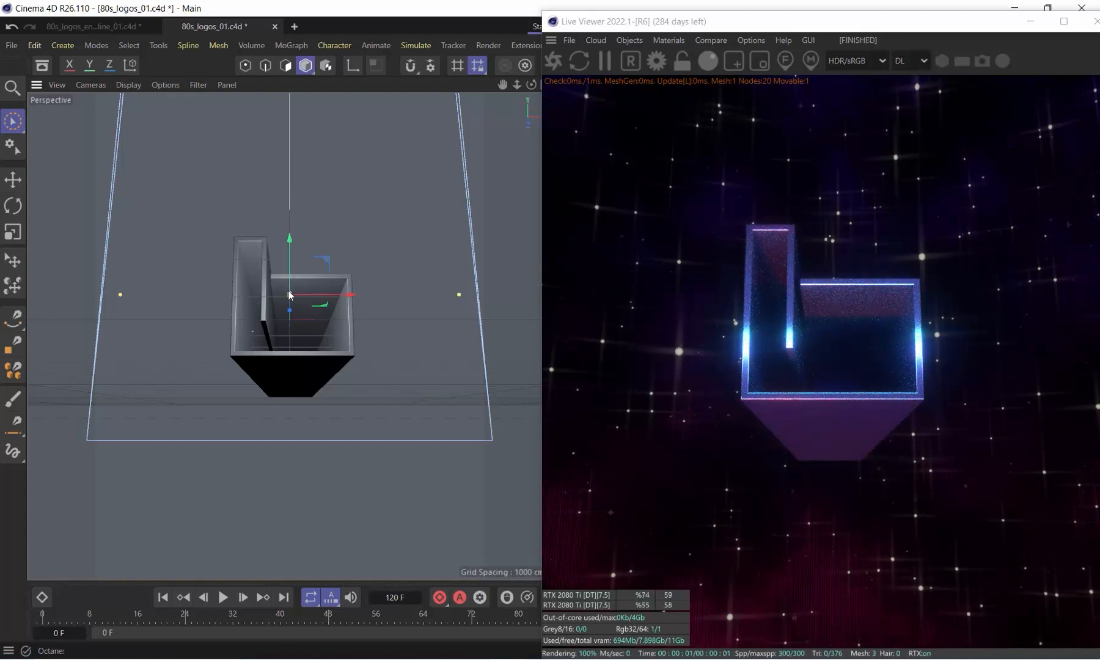
drag(289, 292, 288, 320)
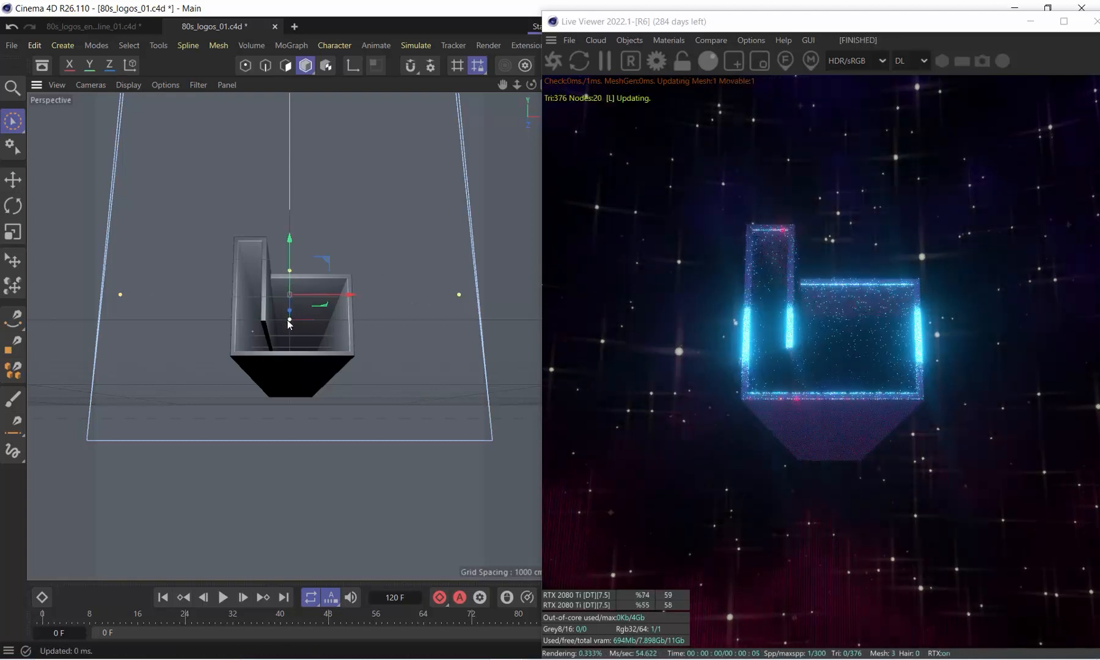
drag(289, 244, 288, 231)
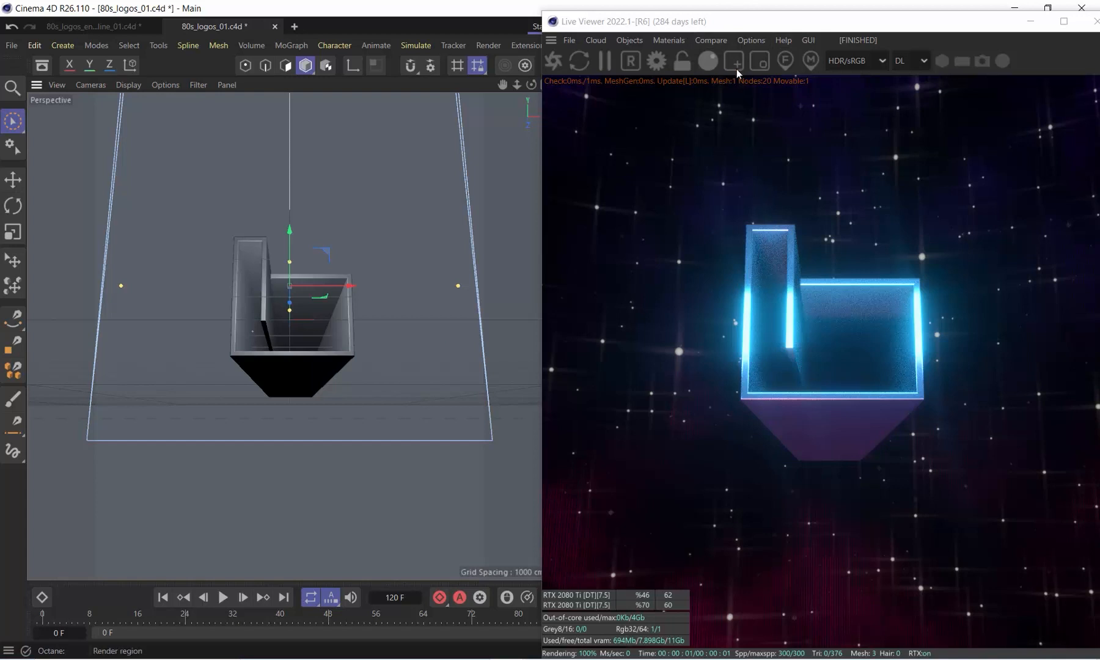
- Enable the OctaneLight listed below OctaneLight.1 to light the underside of the logo in pink
drag(709, 24, 192, 19)
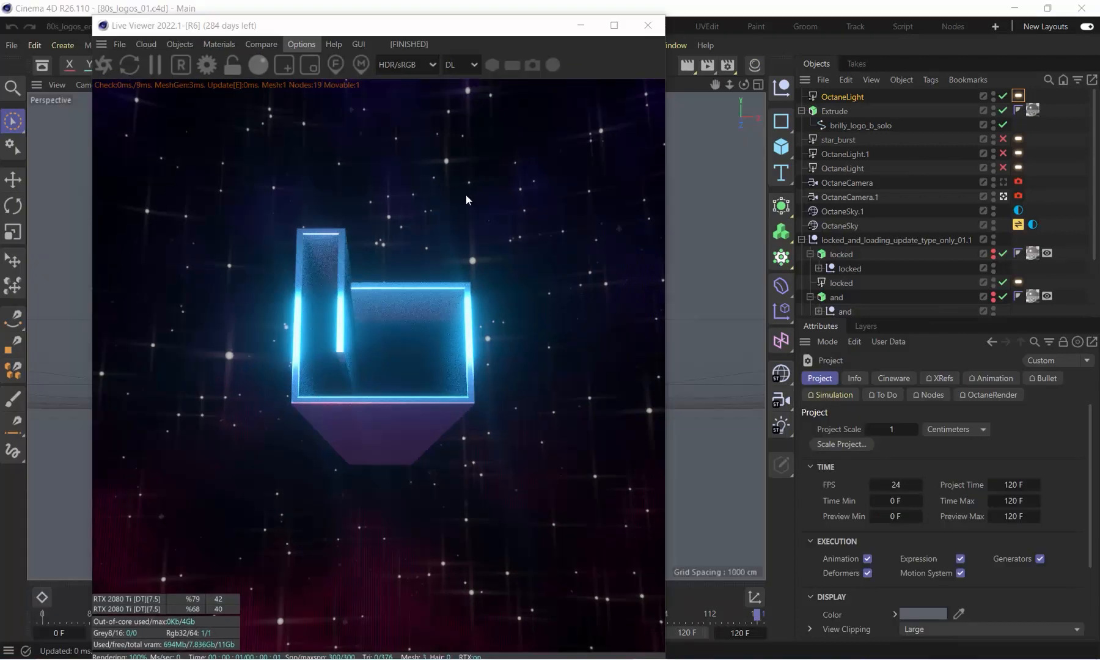
drag(431, 31, 463, 28)
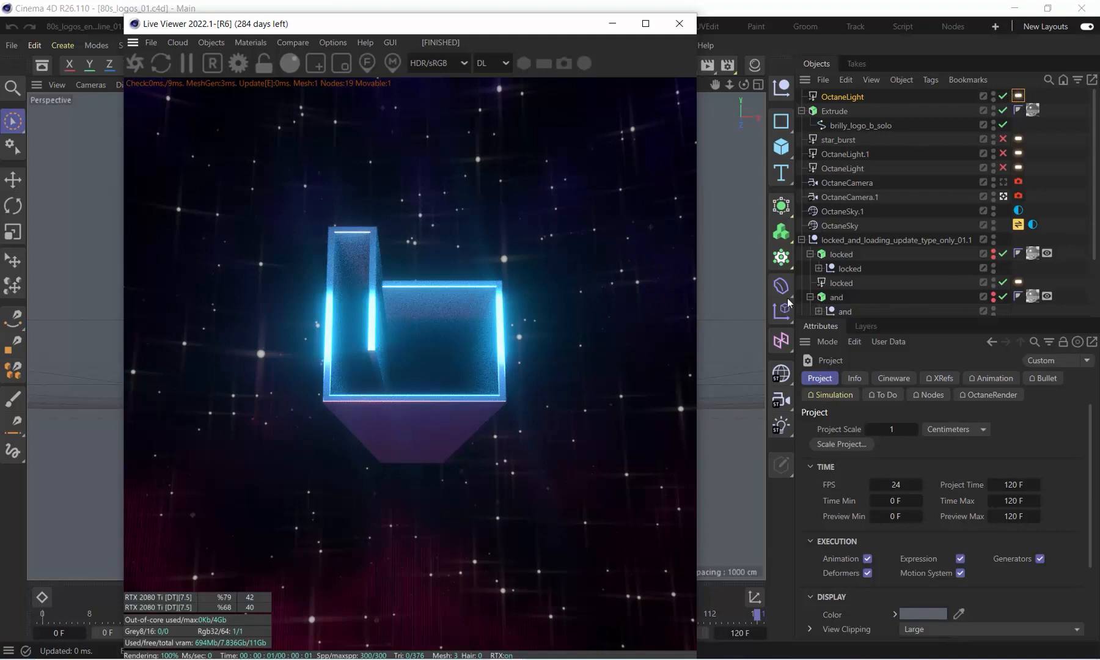
click(848, 170)
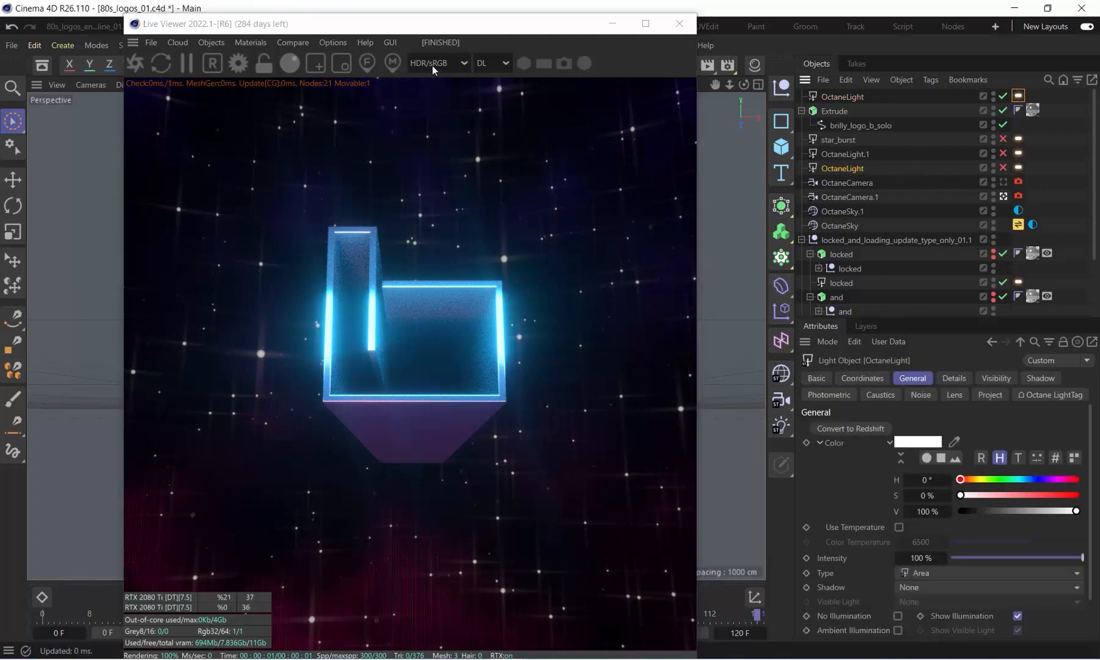
click(1003, 168)
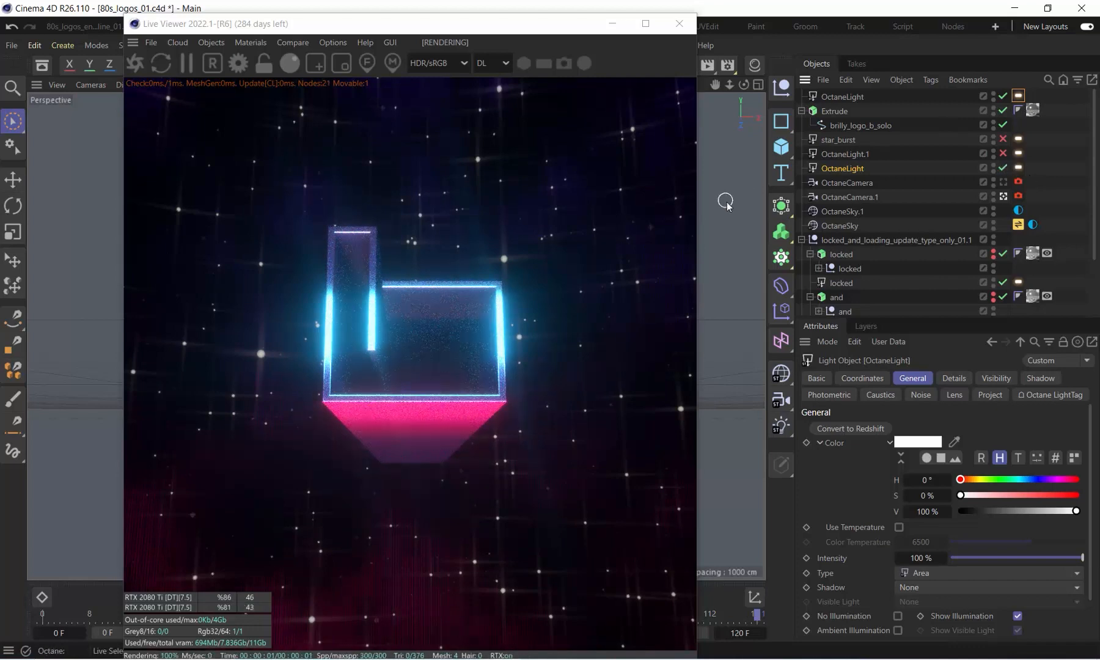
- Reposition the pink OctaneLight along its Z axis, placing it lower beneath the logo to soften the gradient on the underside
drag(419, 26, 825, 272)
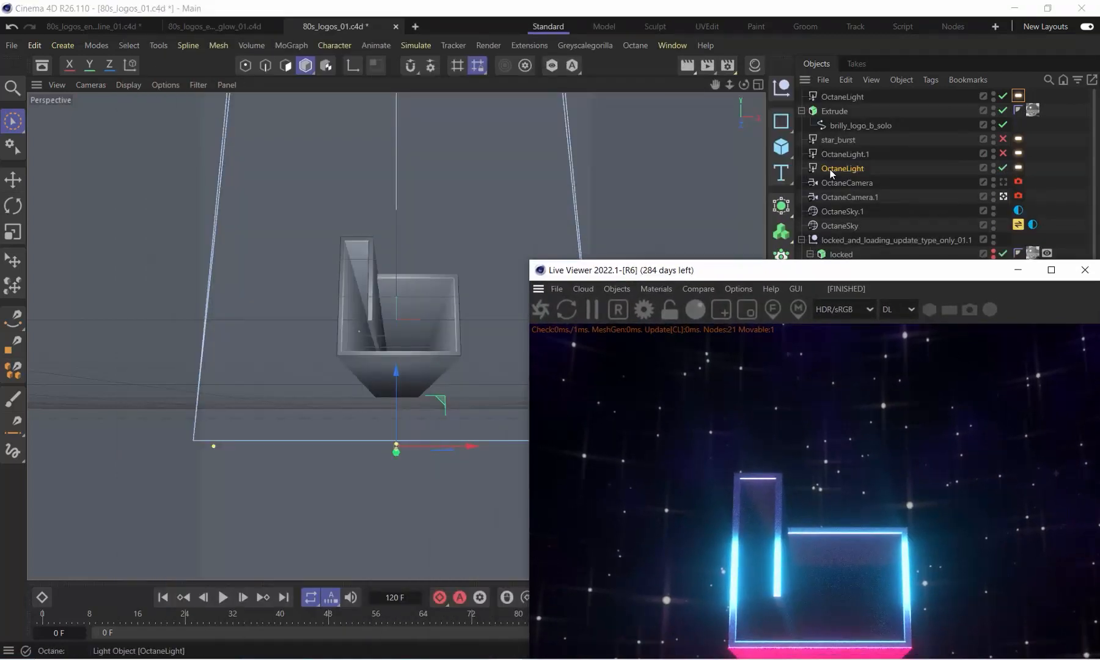
drag(394, 376, 376, 306)
drag(680, 270, 702, 55)
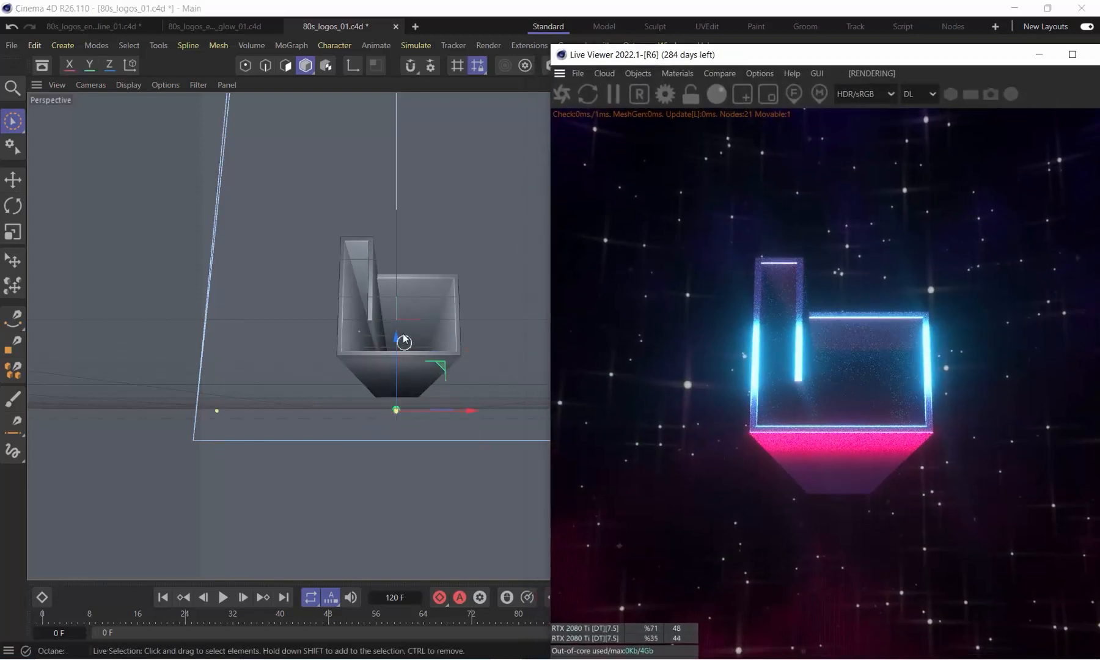
drag(403, 339, 390, 315)
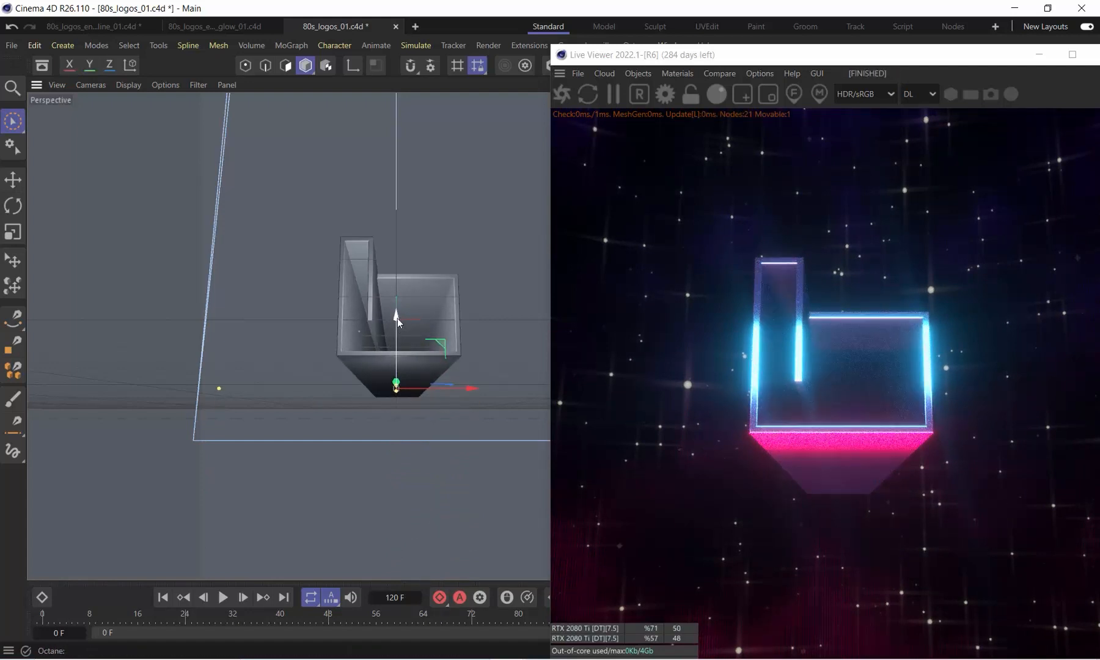
drag(398, 318, 398, 441)
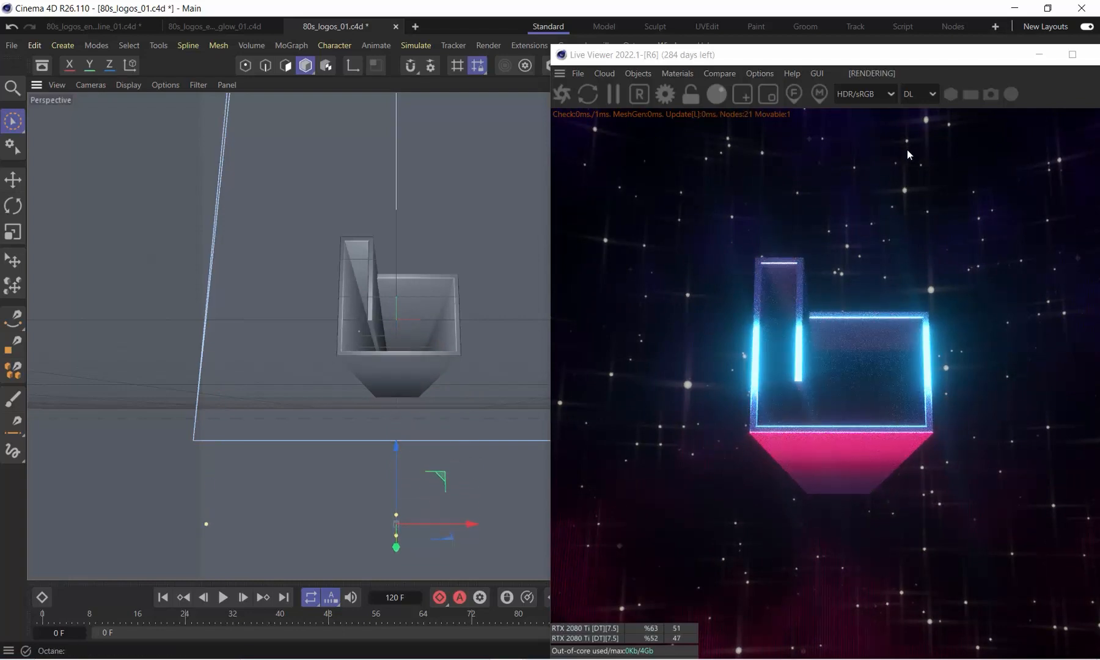
- Inspect the pink OctaneLight's tag settings, including its power and RgbSpectrum colour
drag(868, 55, 387, 38)
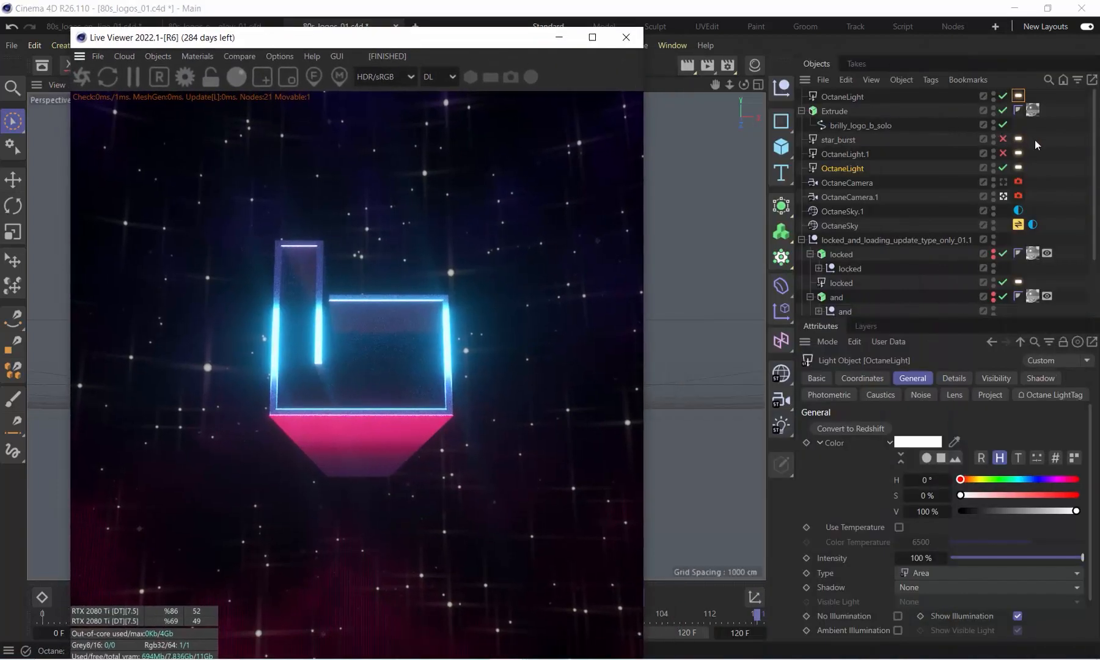
click(1019, 168)
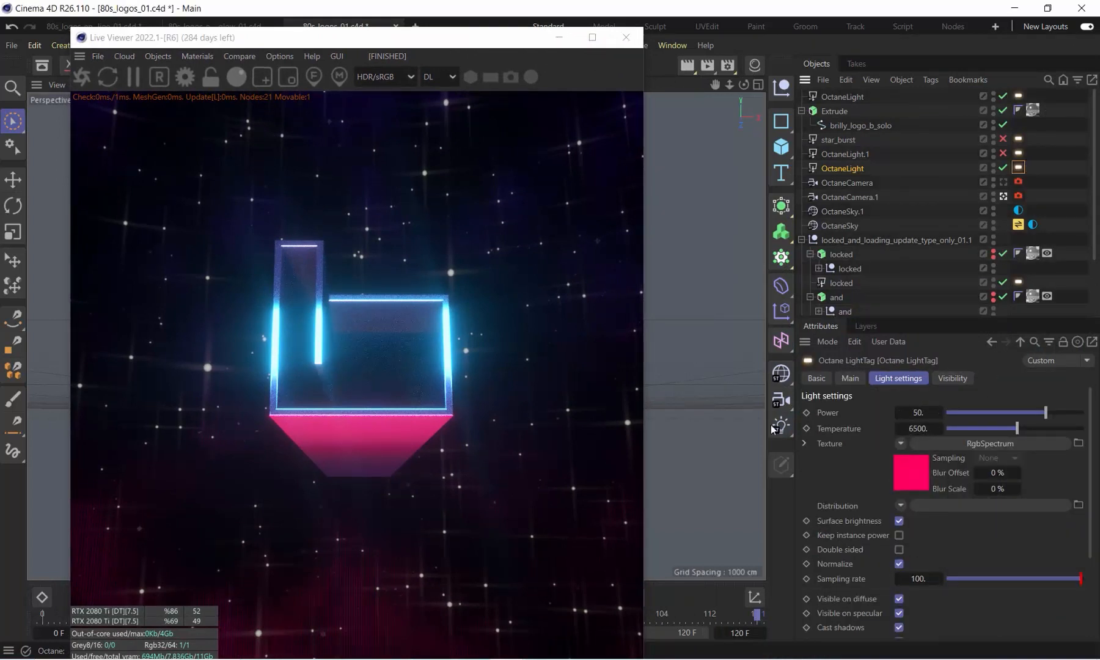
click(912, 475)
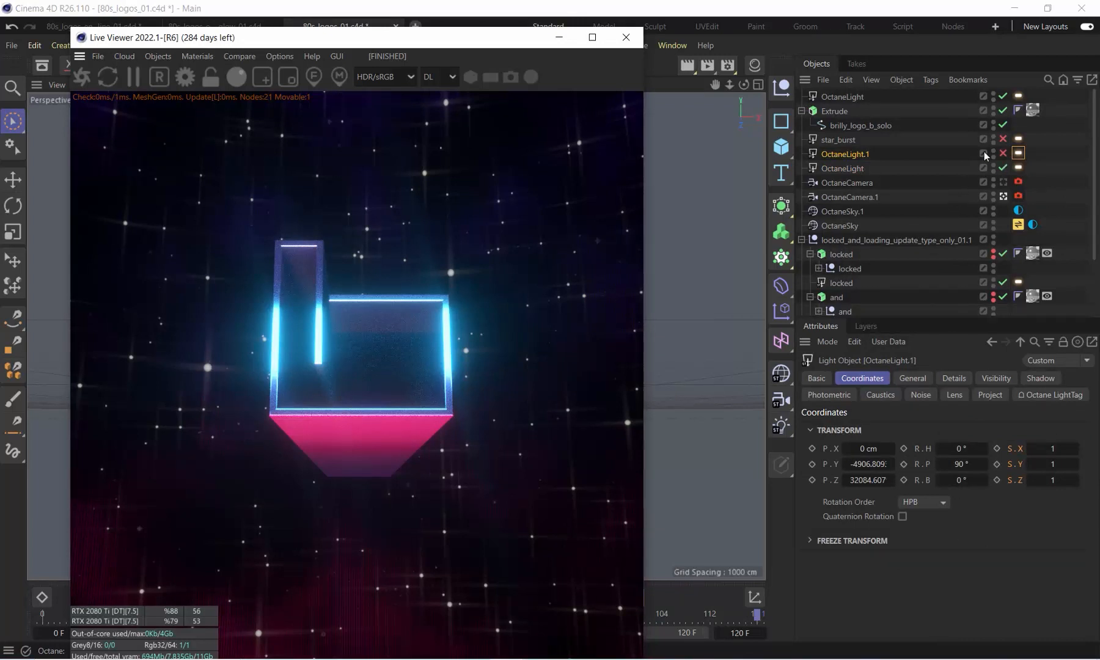
- Test OctaneLight.1 as an extra light with its Z position set to 41967.607 cm, and disable it again
click(1003, 153)
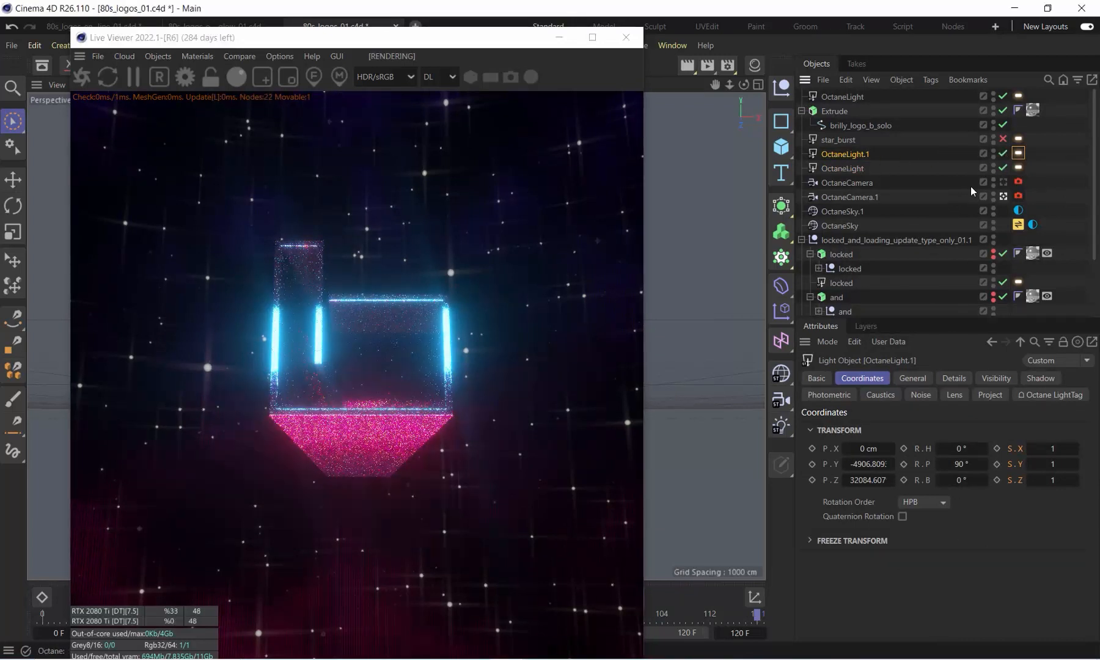
click(850, 478)
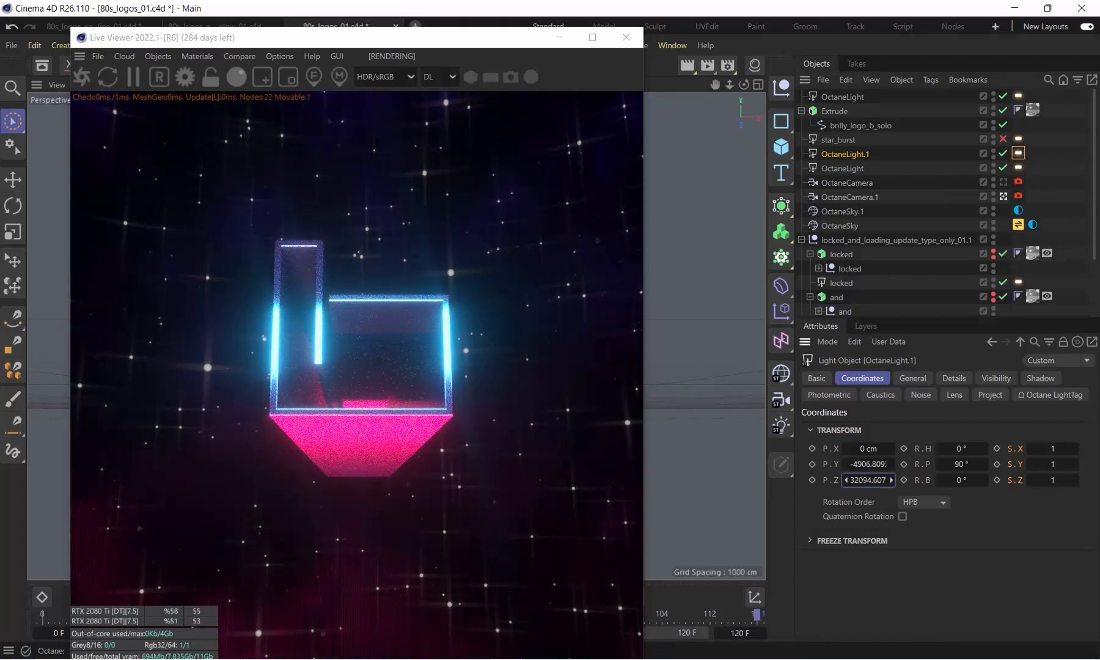
drag(854, 479, 1079, 479)
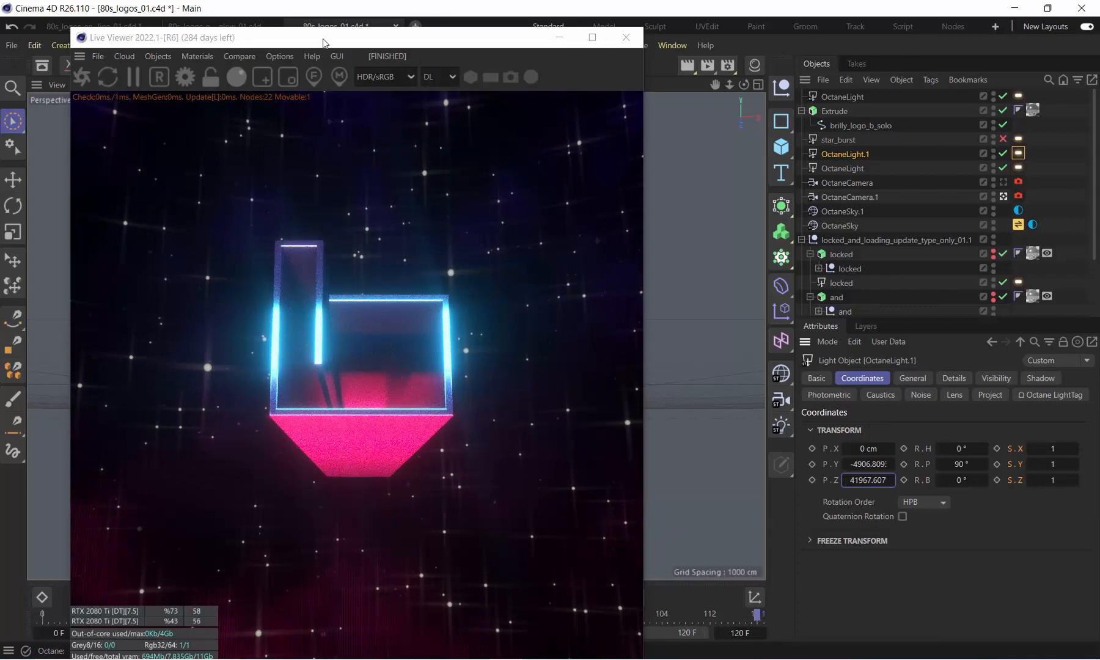
drag(322, 39, 827, 97)
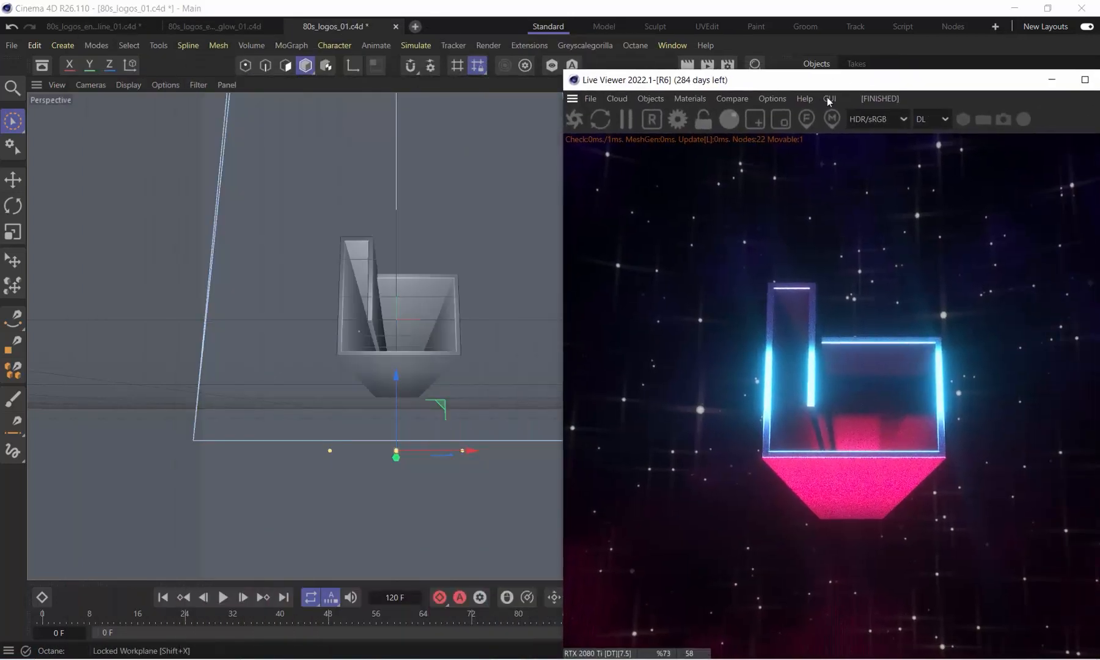
drag(660, 82, 235, 45)
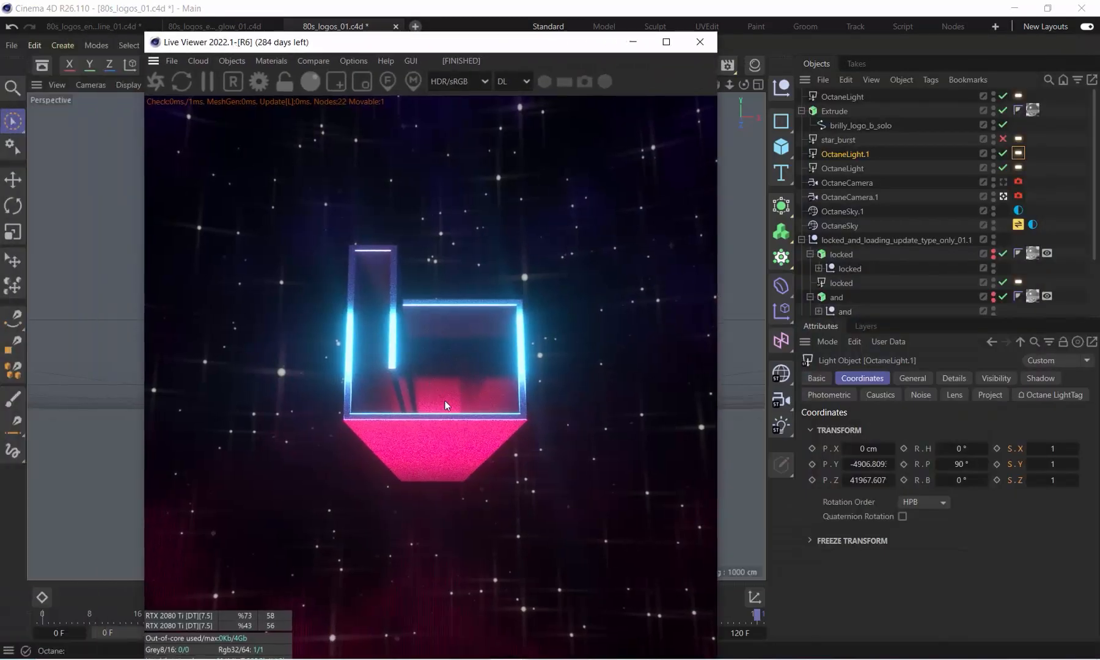
click(1003, 153)
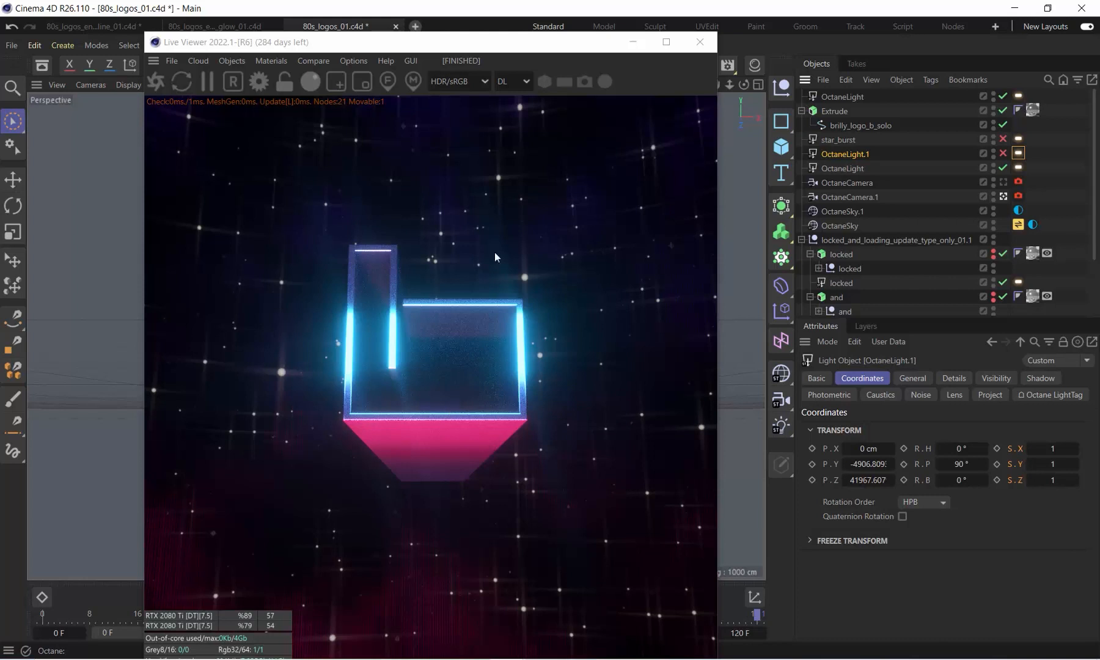
drag(476, 43, 465, 23)
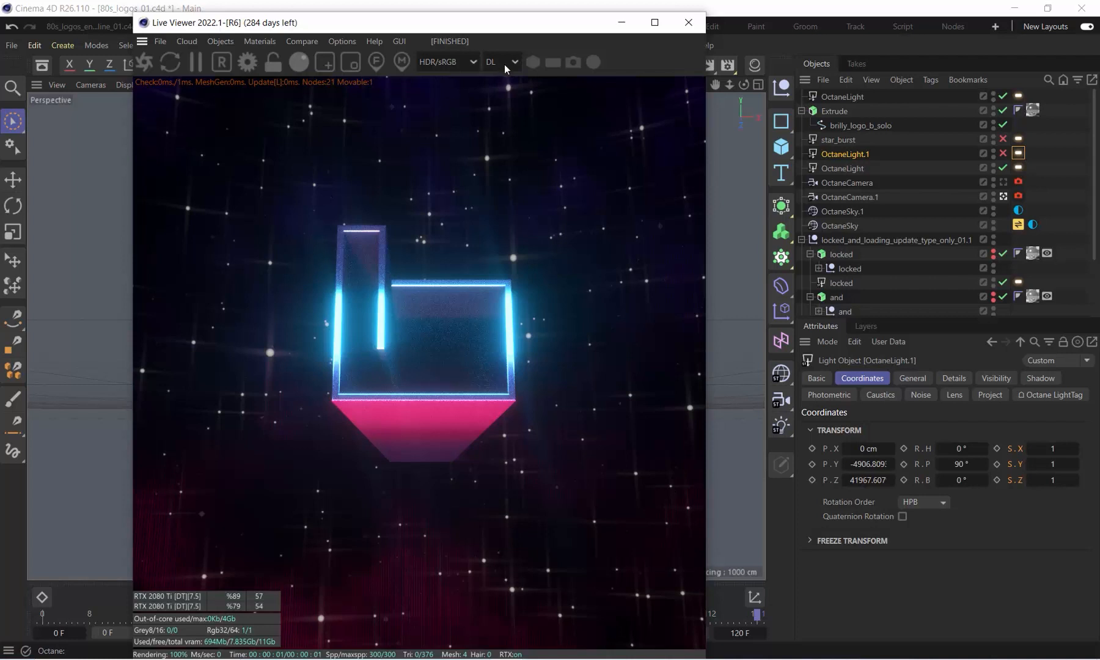
- Review the Direct lighting kernel settings in Octane, and switch to the 80s_logos_edge_glow_01.c4d project
click(247, 62)
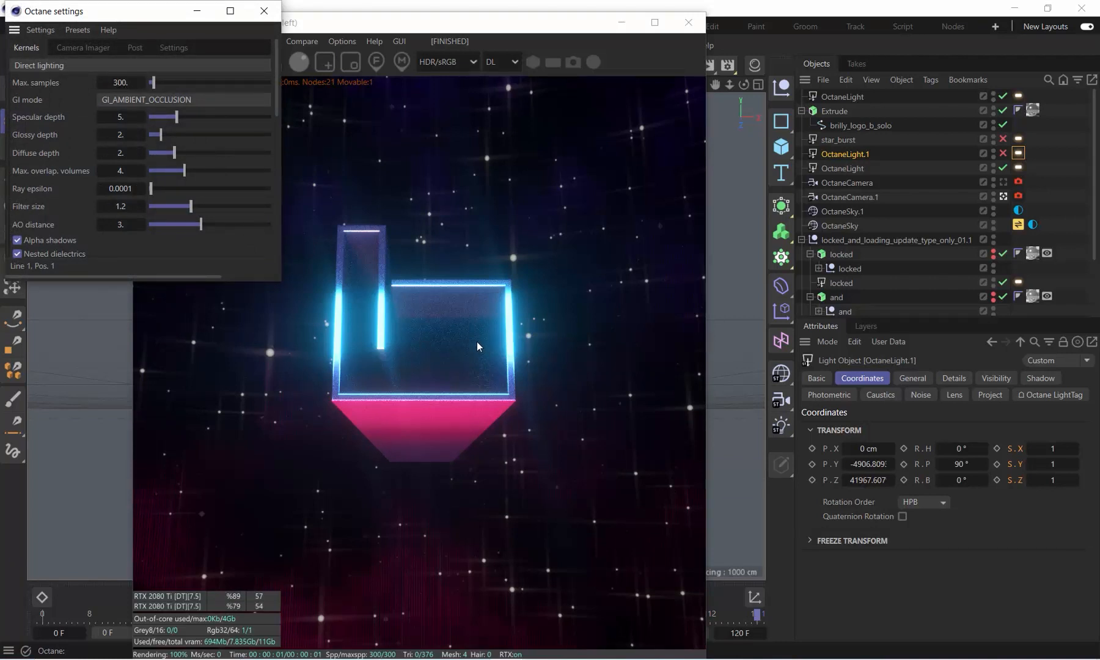
click(264, 11)
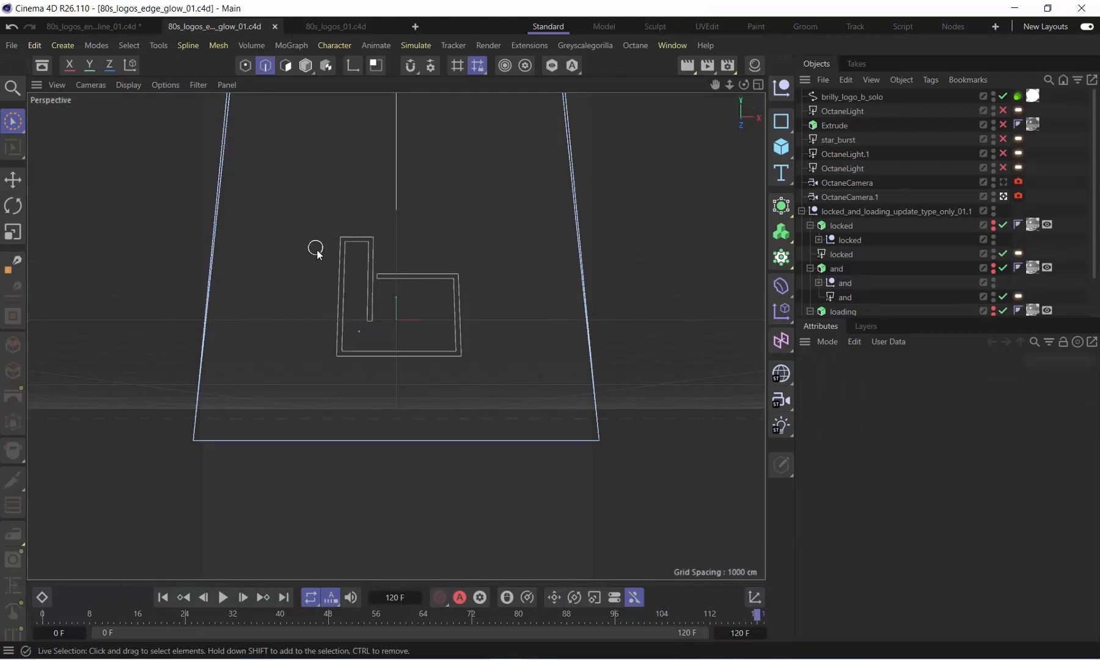
click(322, 30)
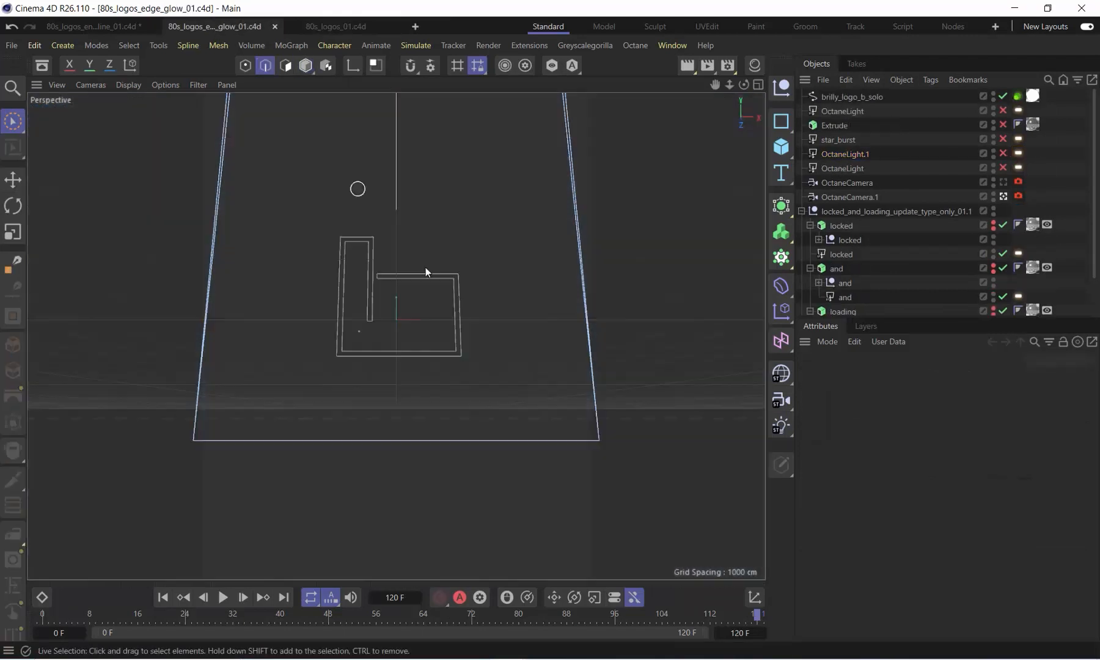
click(215, 26)
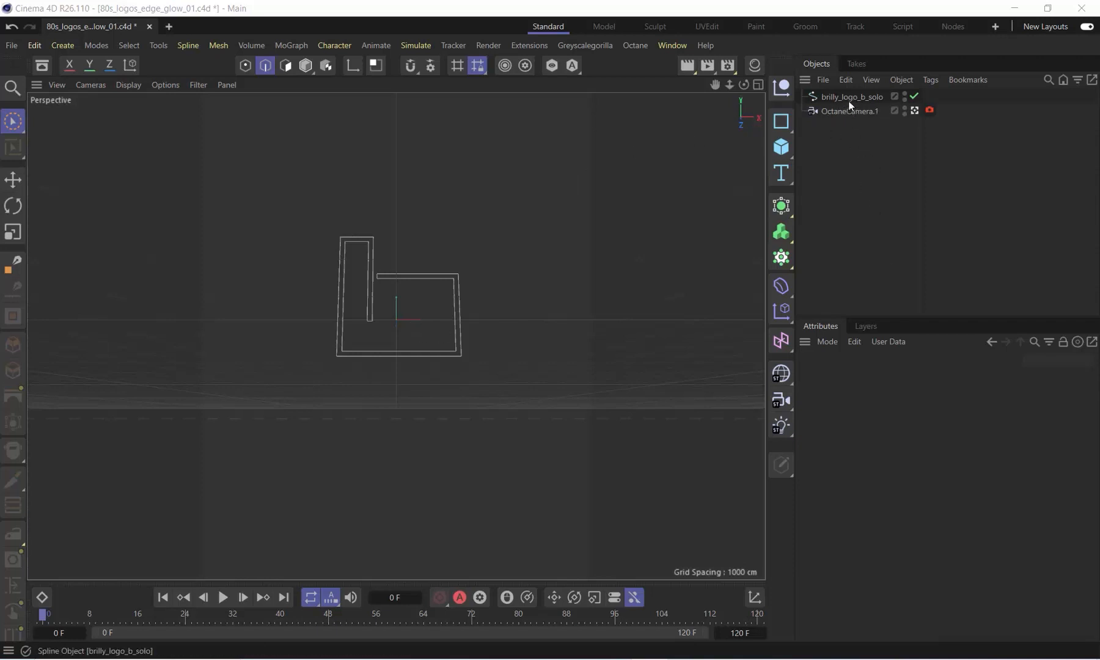
- Add a cube, scale it up until it surrounds the logo spline, and make it editable
click(825, 98)
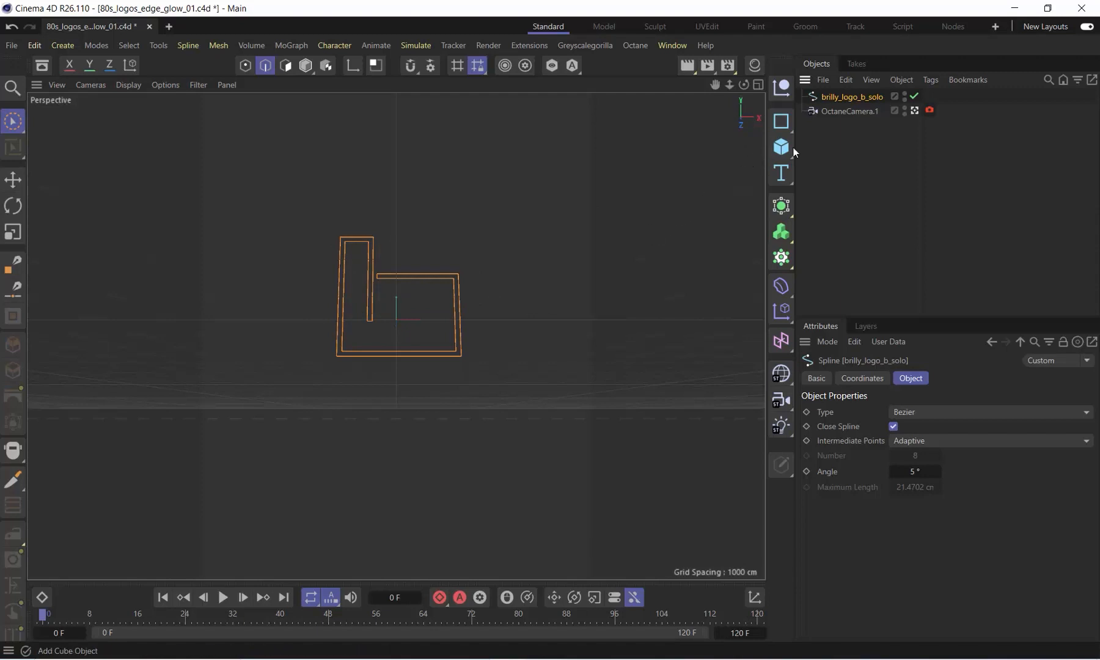
drag(787, 150, 810, 167)
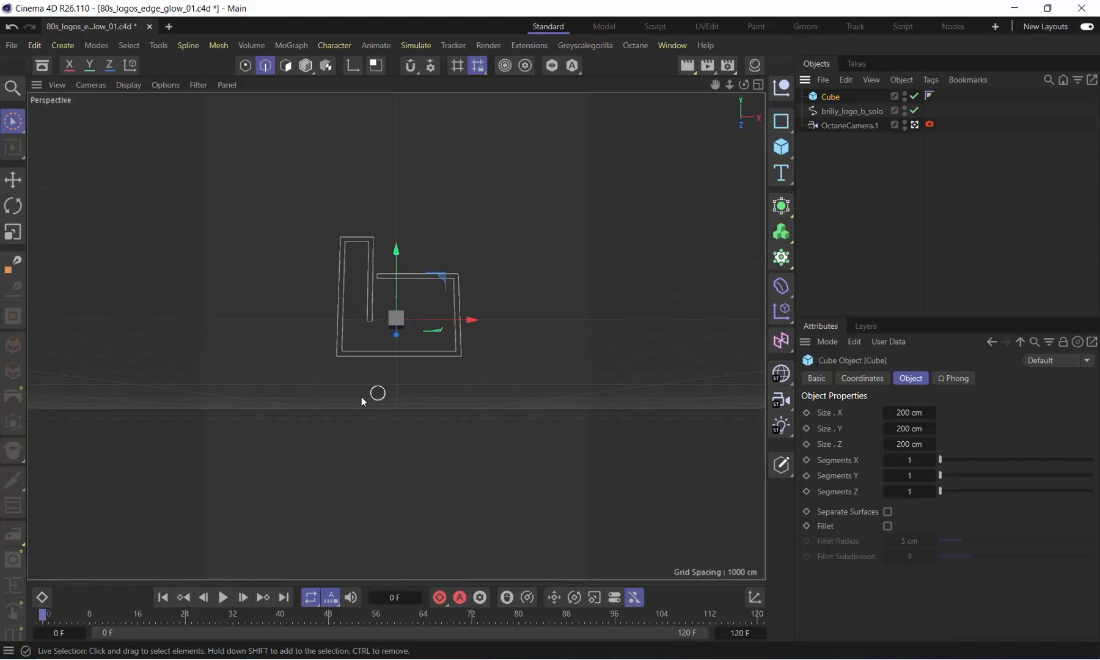
key(t)
drag(224, 459, 499, 392)
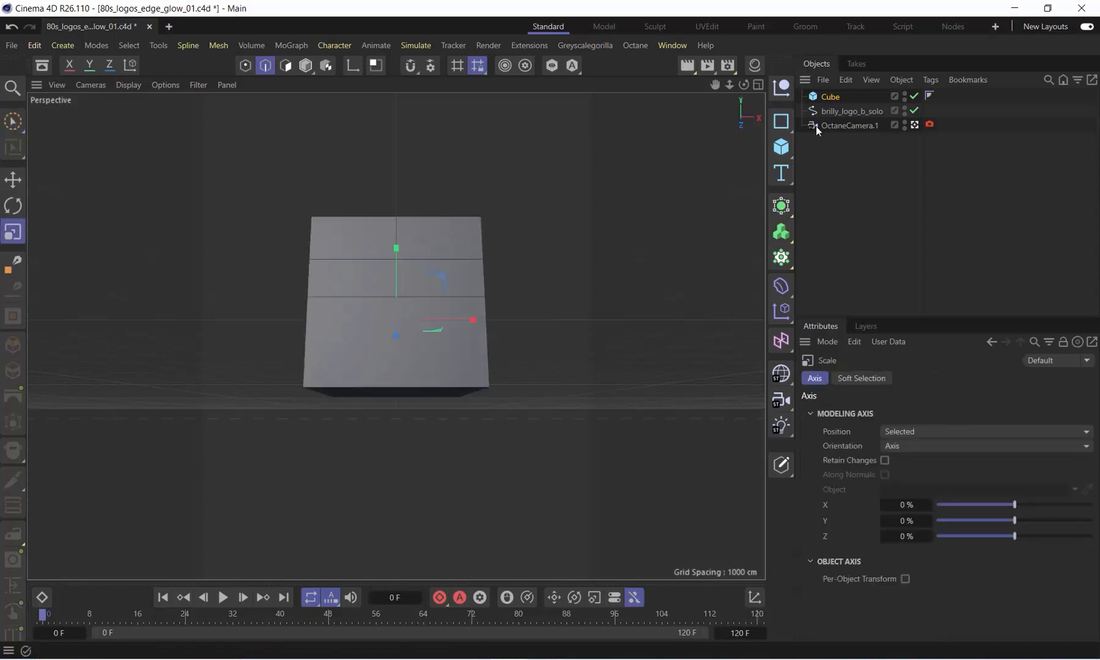
click(830, 96)
key(c)
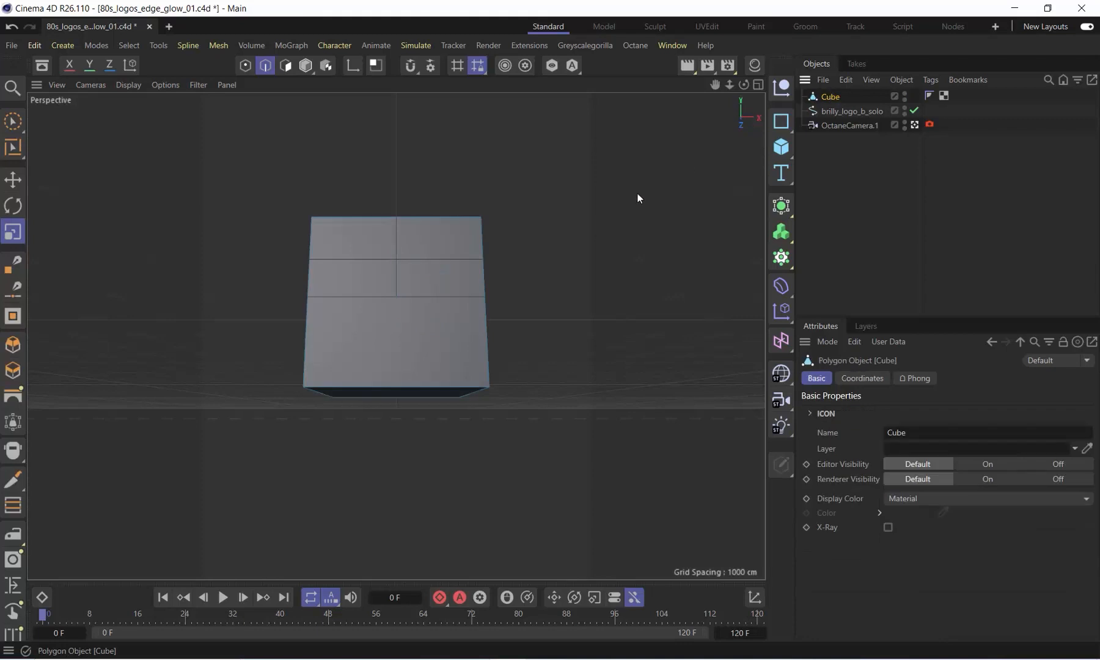
- Select all of the cube's edges and convert them into a spline with Edge to Spline
click(219, 45)
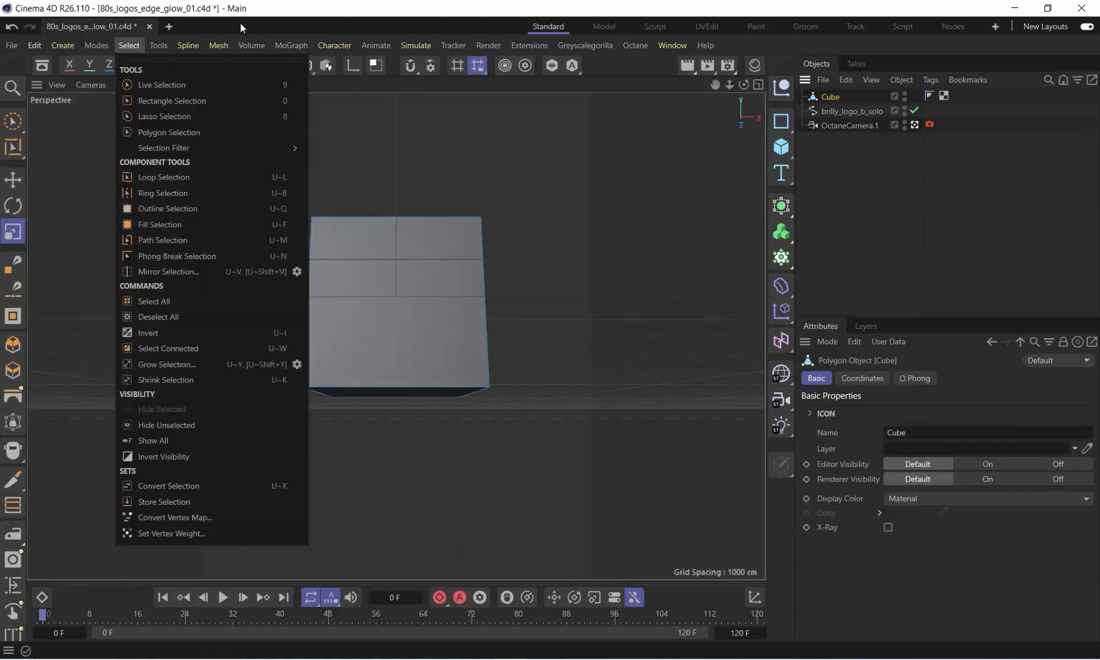
click(280, 31)
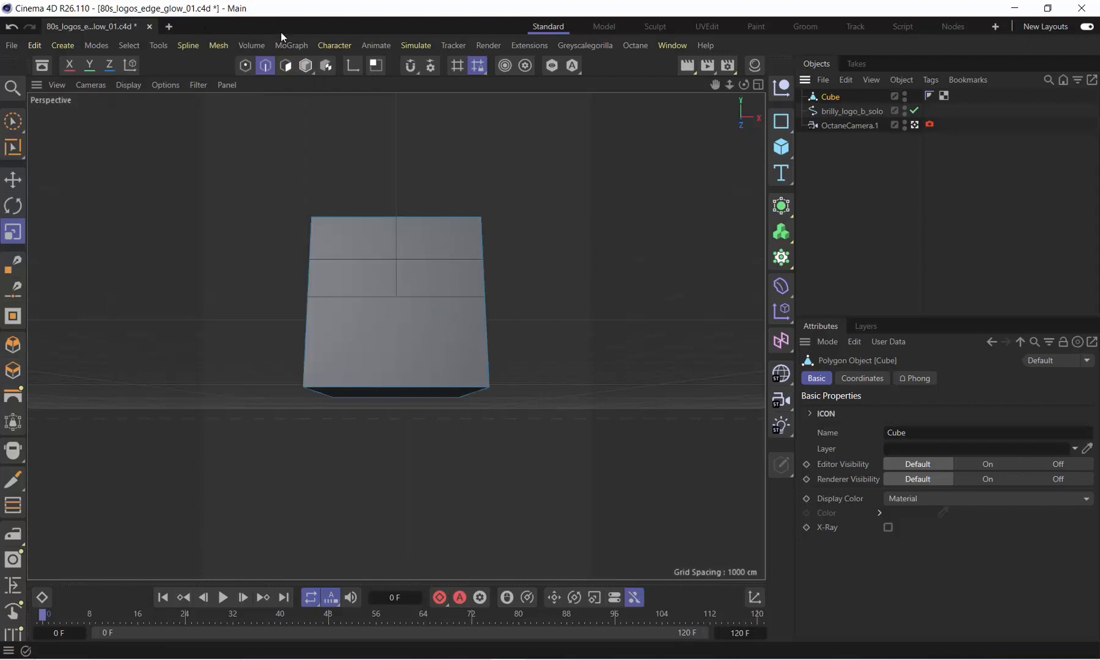
click(416, 306)
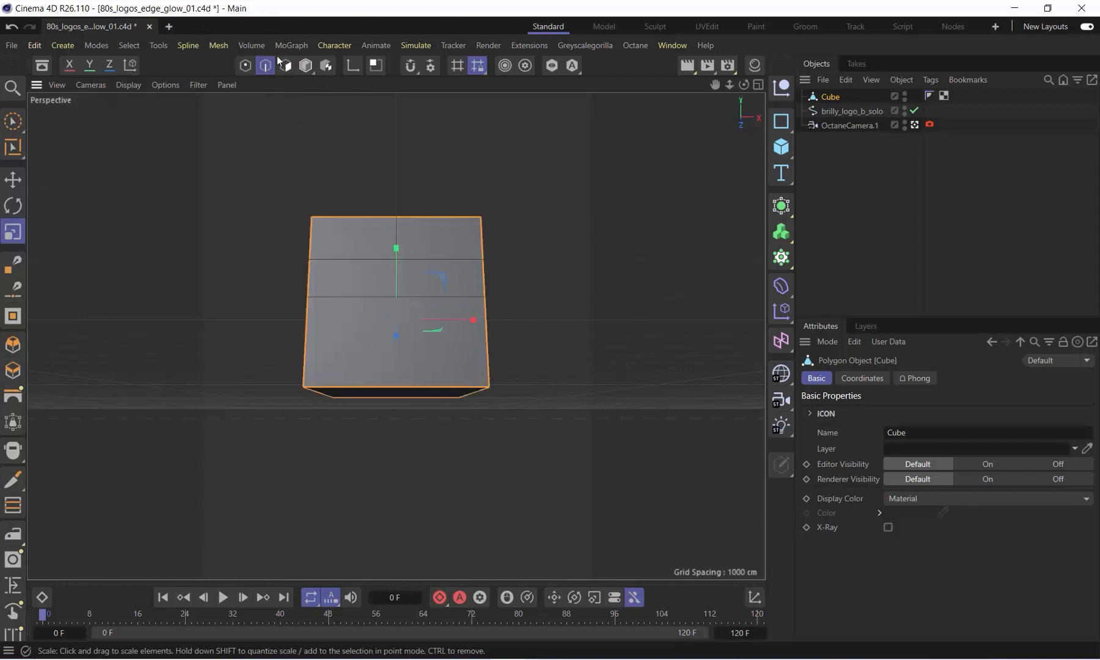
click(218, 45)
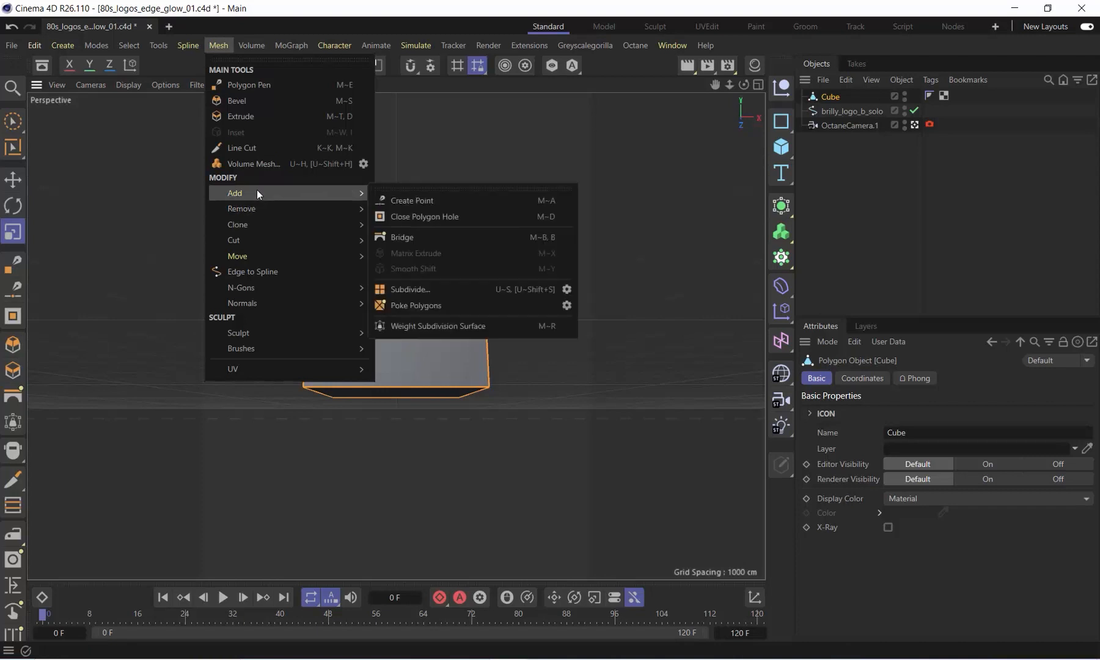
click(274, 271)
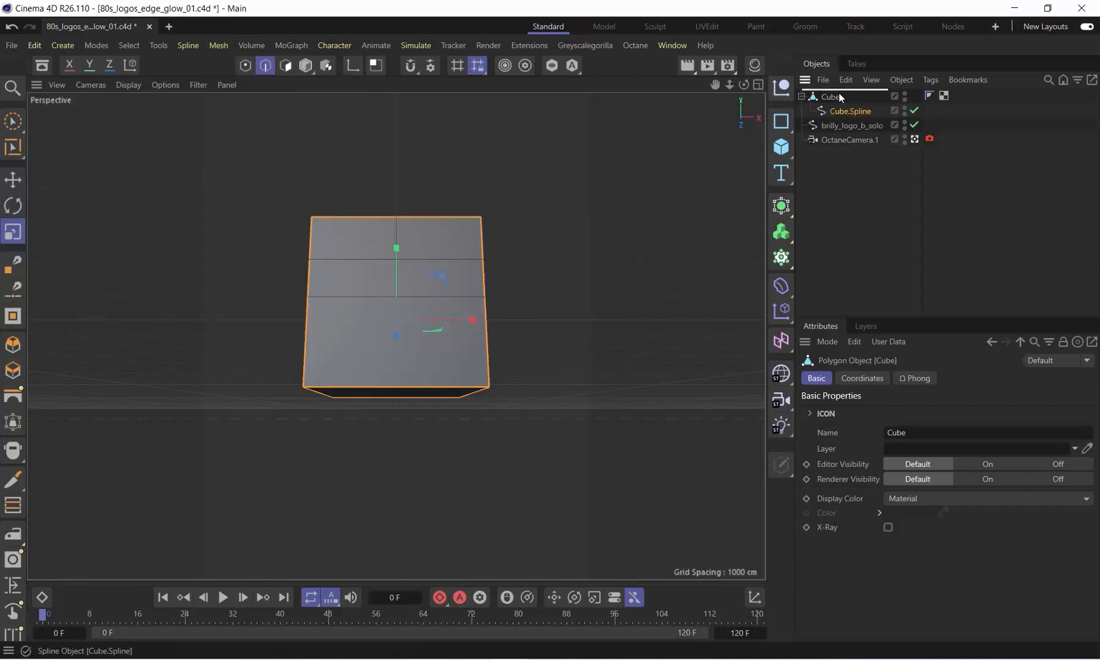
- Move the extracted edge spline out of the cube's hierarchy, and delete both the cube and that spline
drag(840, 94, 839, 92)
click(831, 112)
key(Delete)
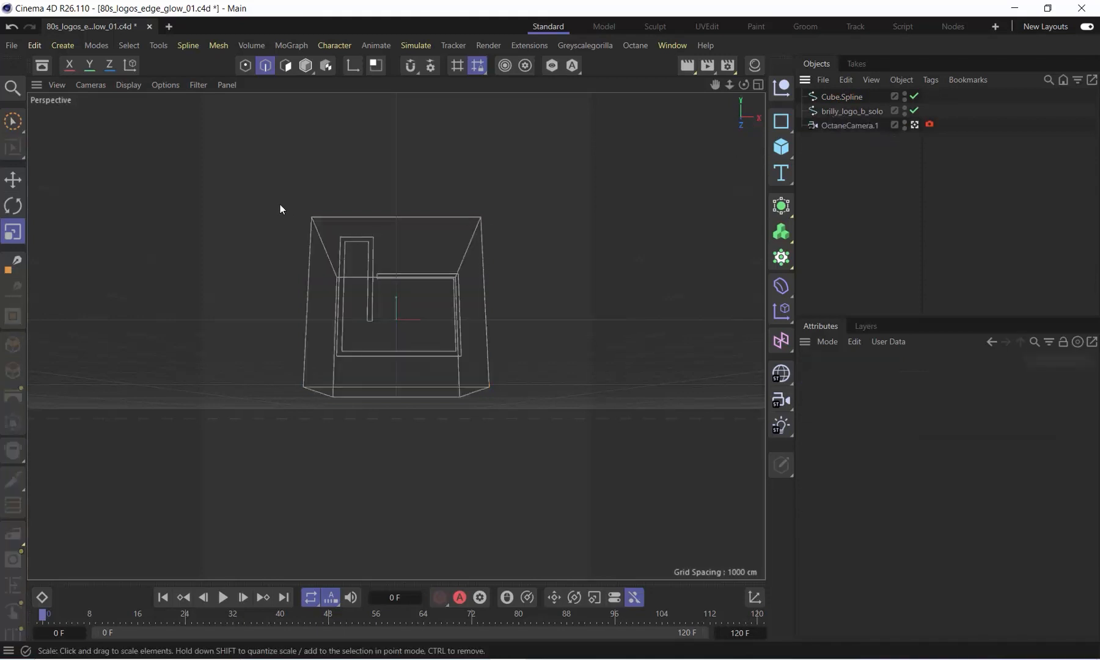
click(851, 95)
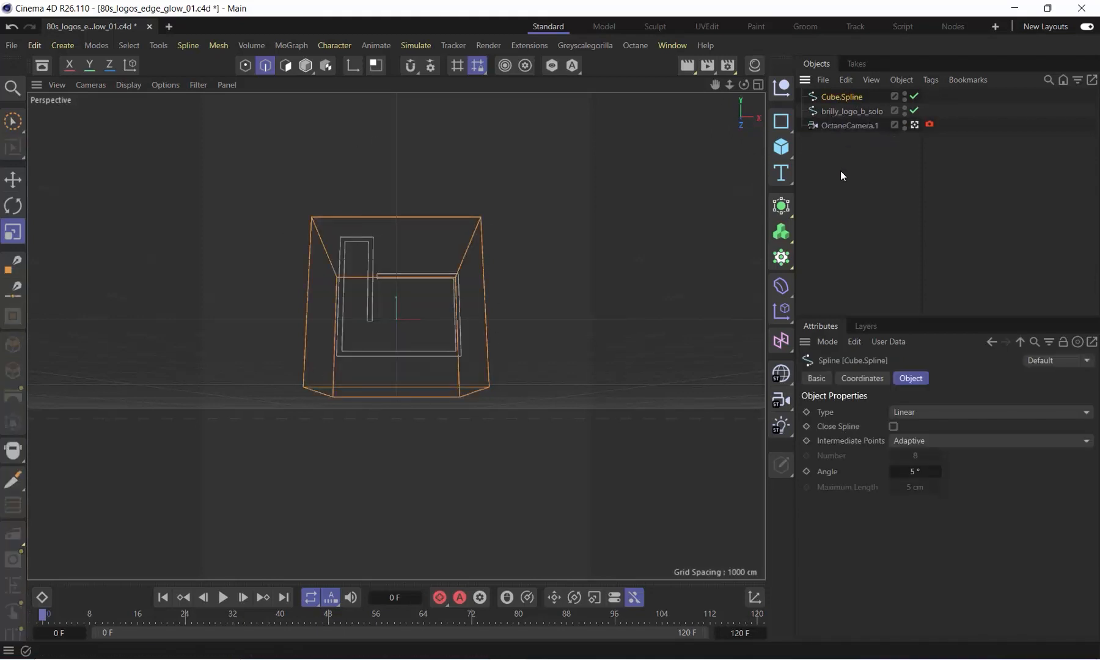
key(Delete)
- Add an Octane ObjectTag to the brilly_logo_b_solo spline
click(851, 97)
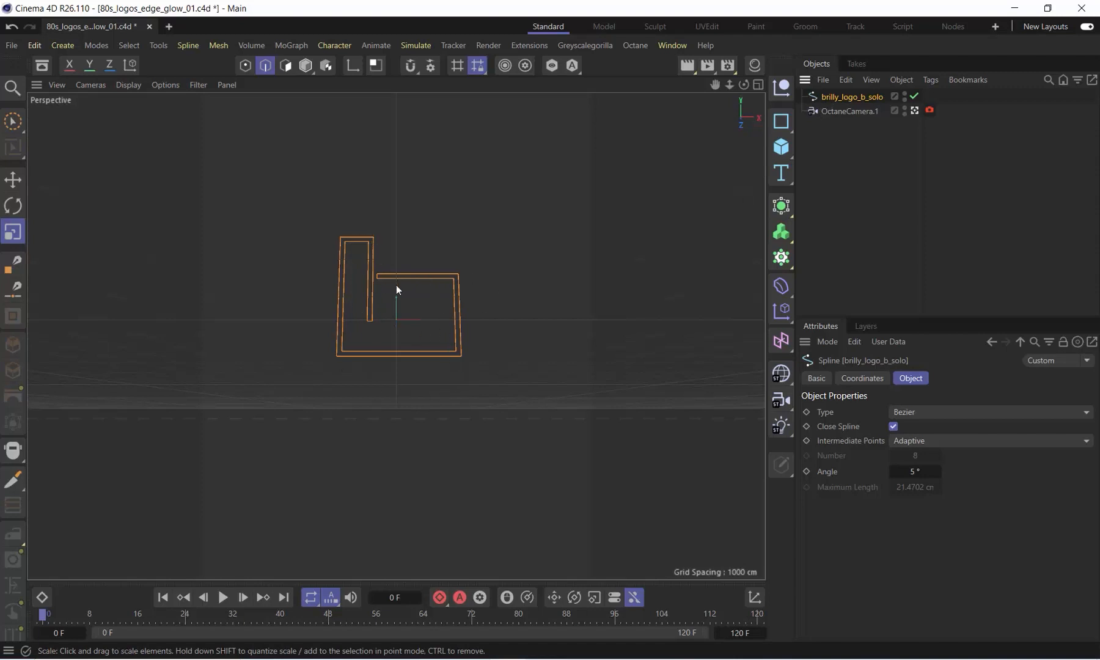
right_click(825, 97)
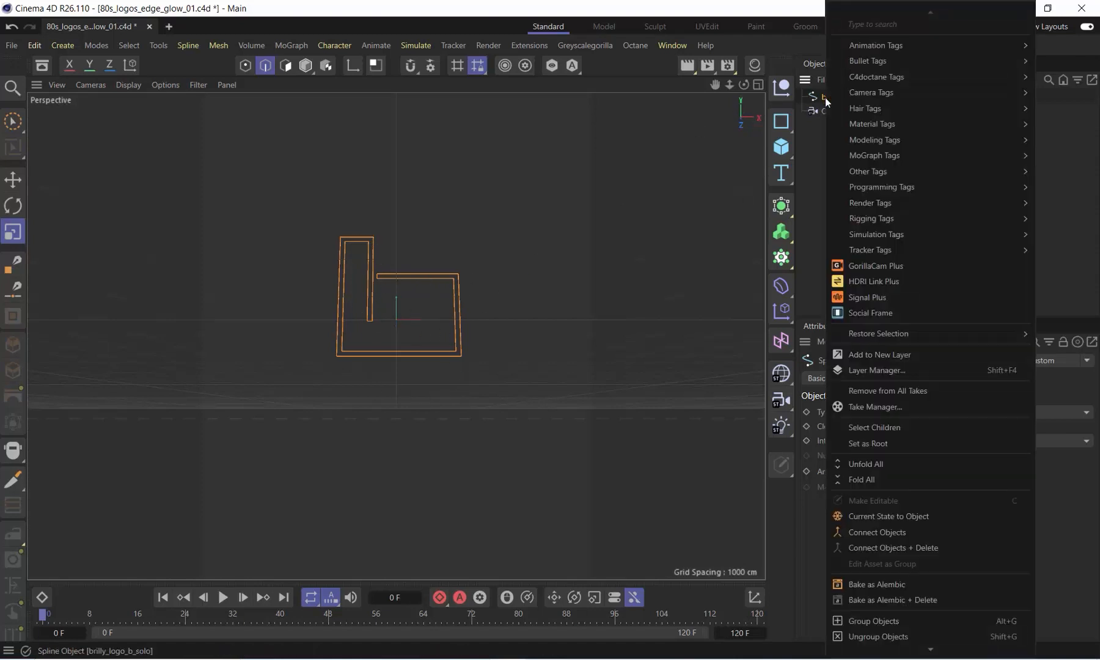
mouse_move(829, 95)
mouse_move(870, 77)
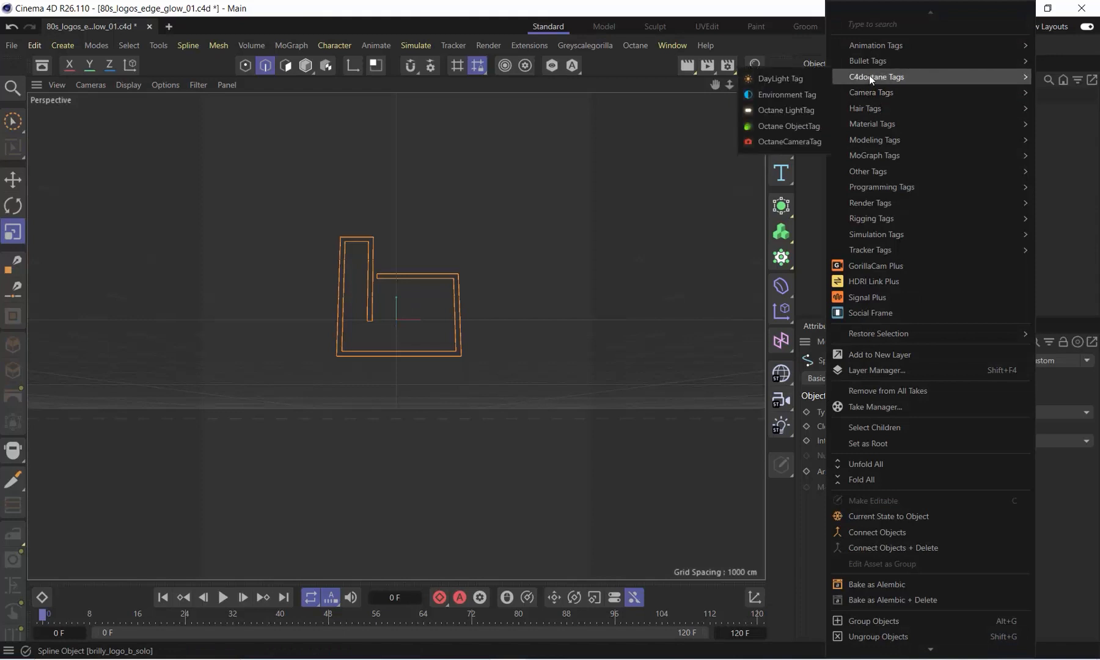
click(792, 126)
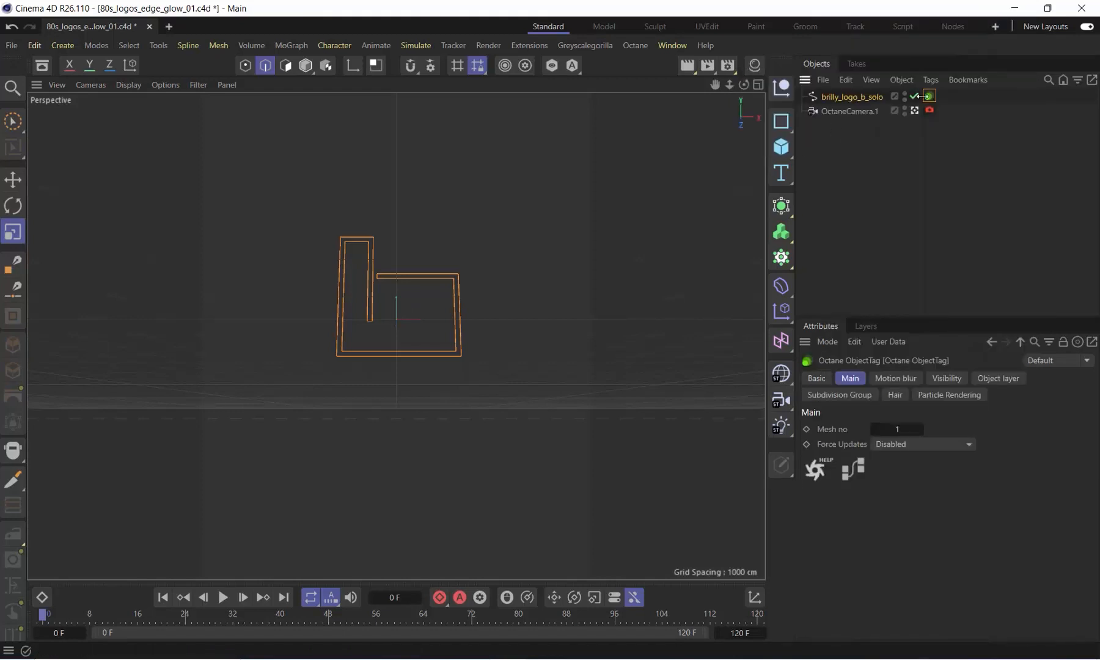
- Set both the Root Thickness and the Tip Thickness to 0.6 in the object tag's Hair settings
click(896, 395)
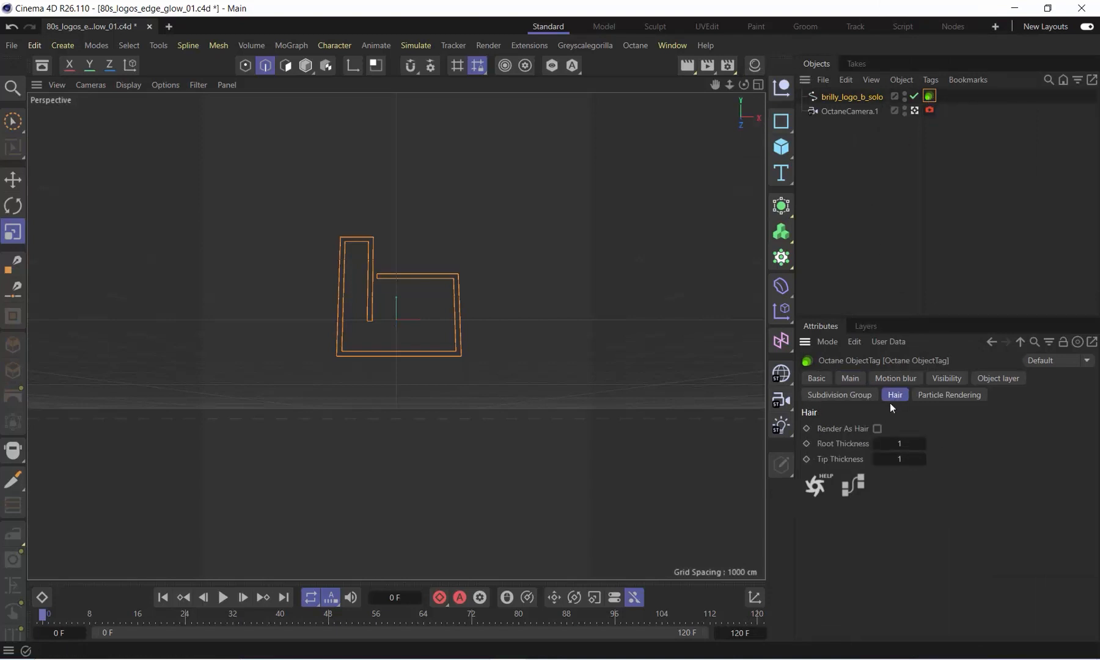
drag(909, 440, 918, 445)
double_click(908, 447)
text(0.6)
key(Tab)
text(0.6)
key(Return)
- Create a new Octane Diffuse material from the Live Viewer, and minimise the viewer
click(633, 48)
click(665, 86)
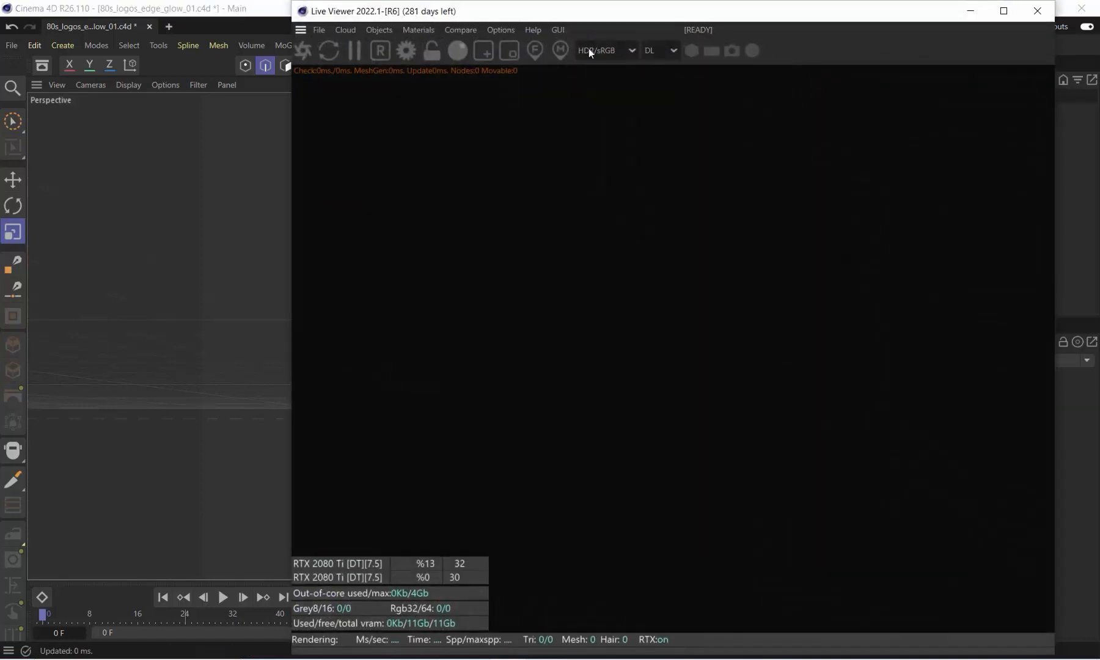
click(411, 32)
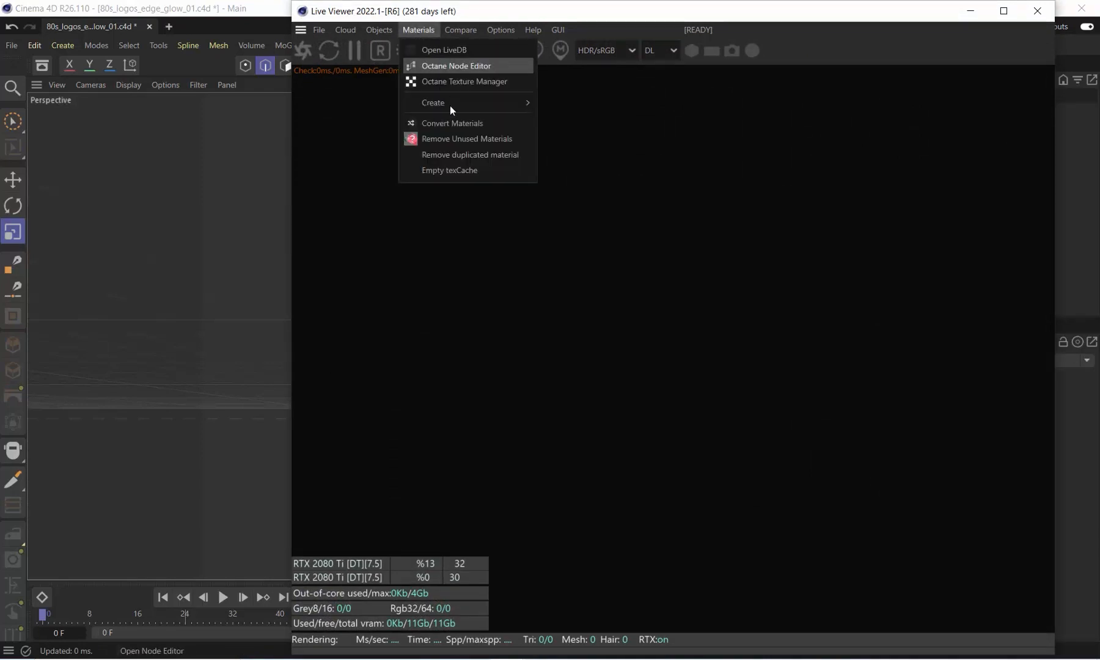
mouse_move(530, 104)
click(584, 106)
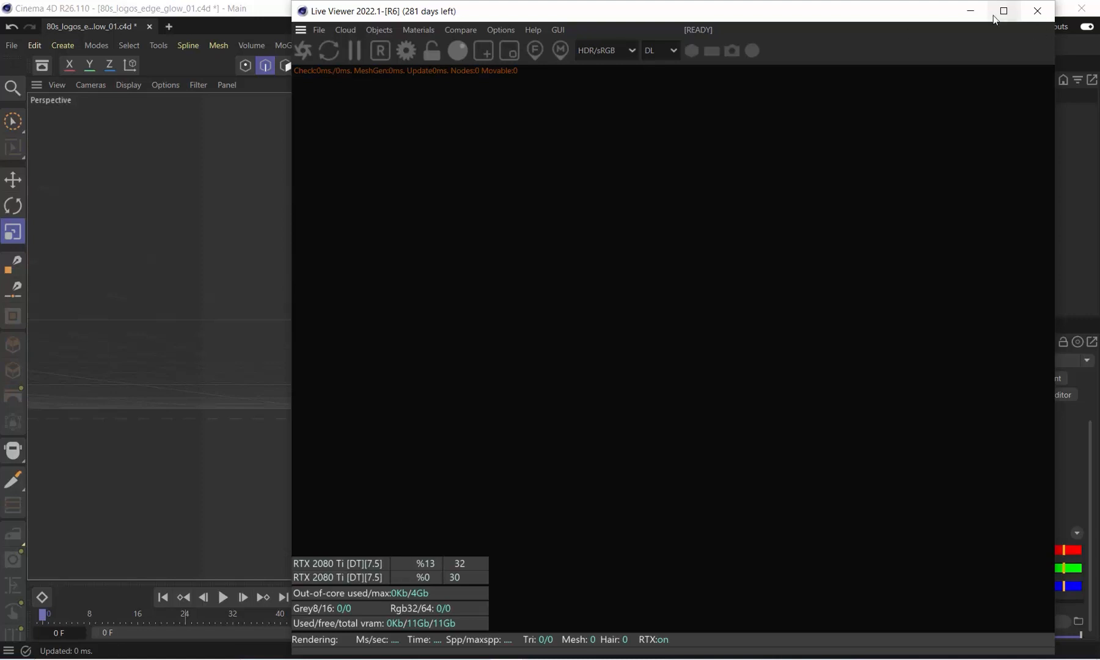
click(971, 19)
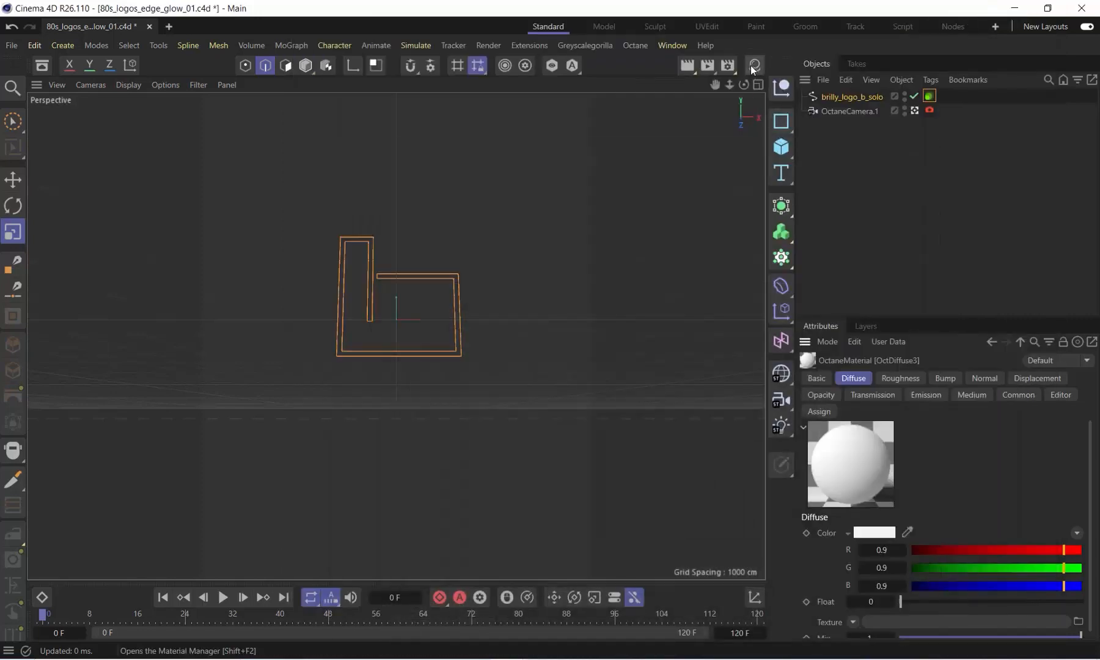
- Turn off the Diffuse channel of OctDiffuse3 and give it Blackbody emission with Surface brightness enabled
click(755, 65)
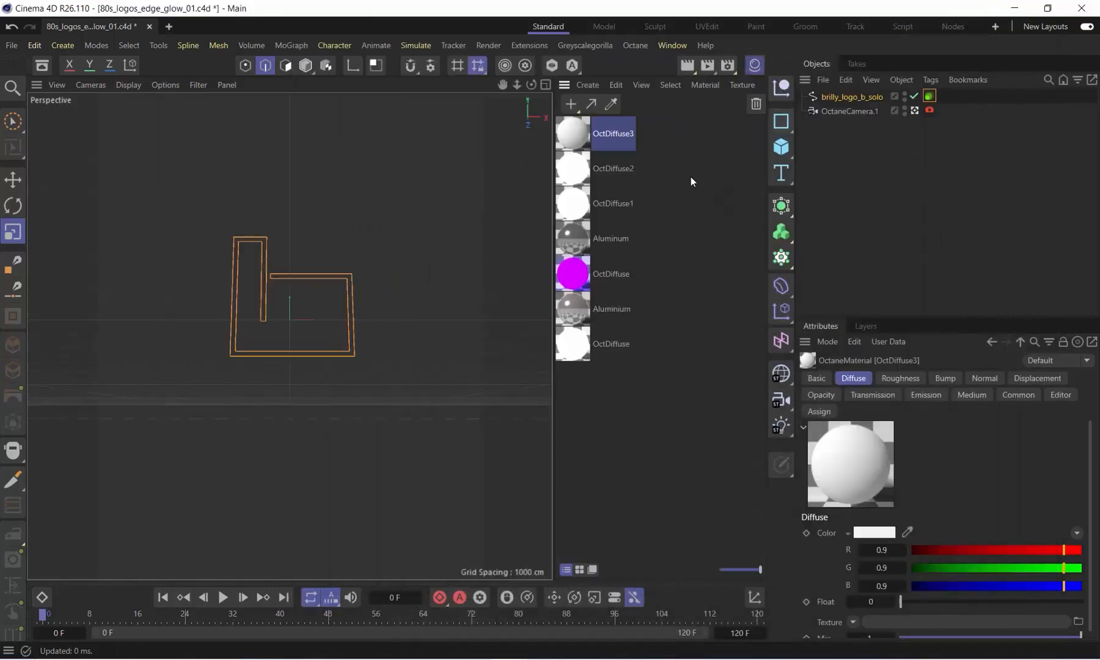
double_click(578, 133)
drag(658, 119, 609, 100)
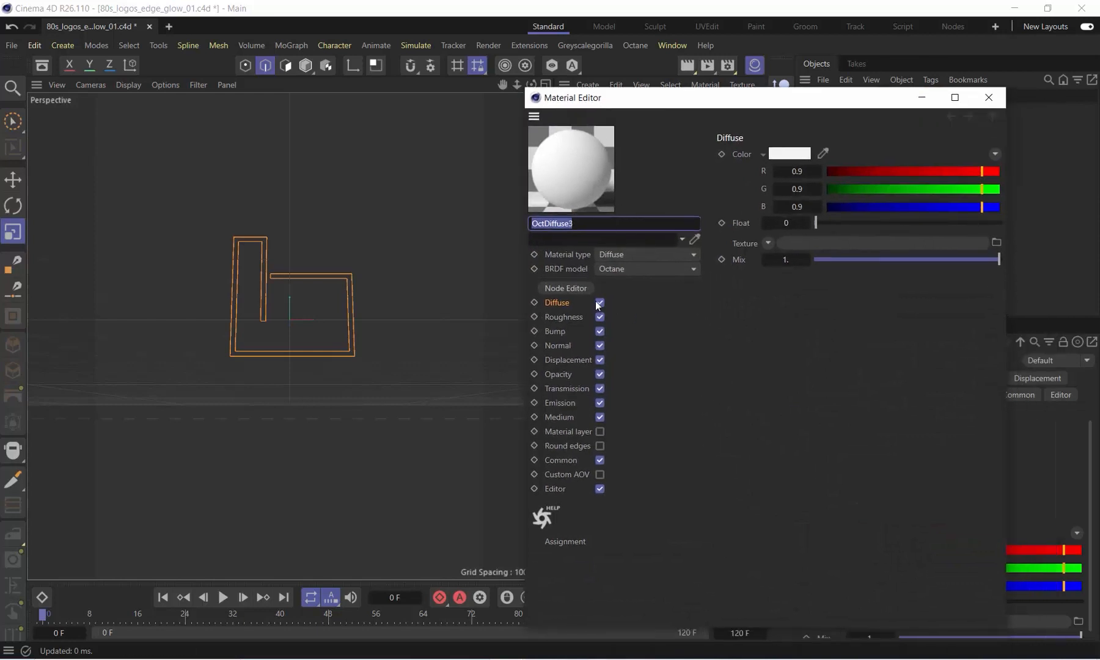
click(597, 303)
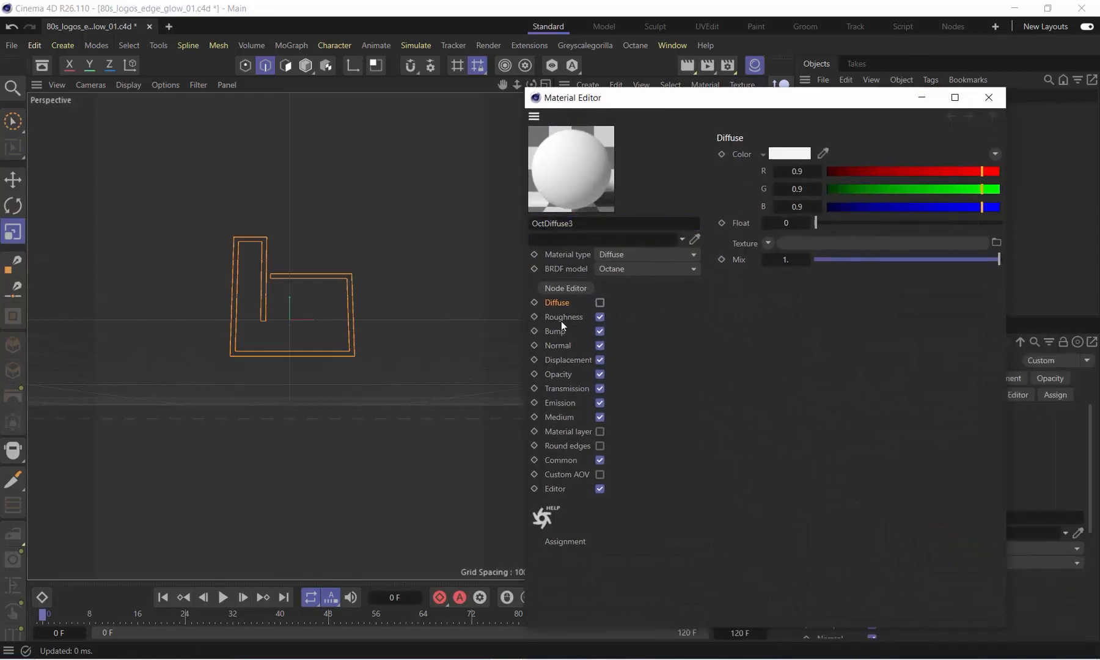
click(557, 403)
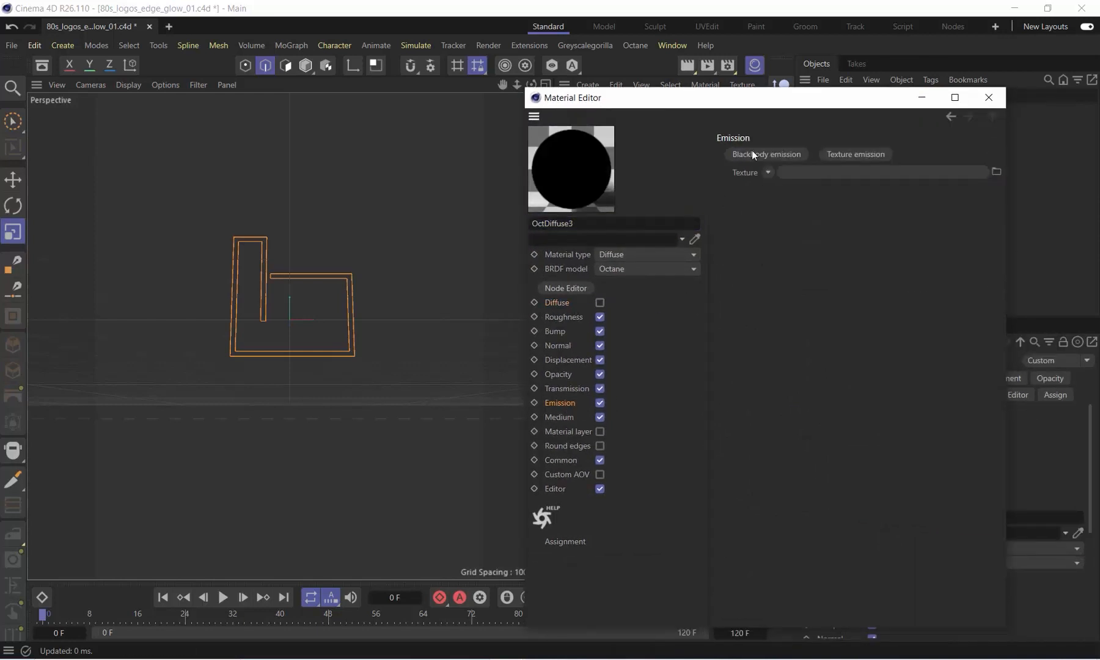
click(786, 155)
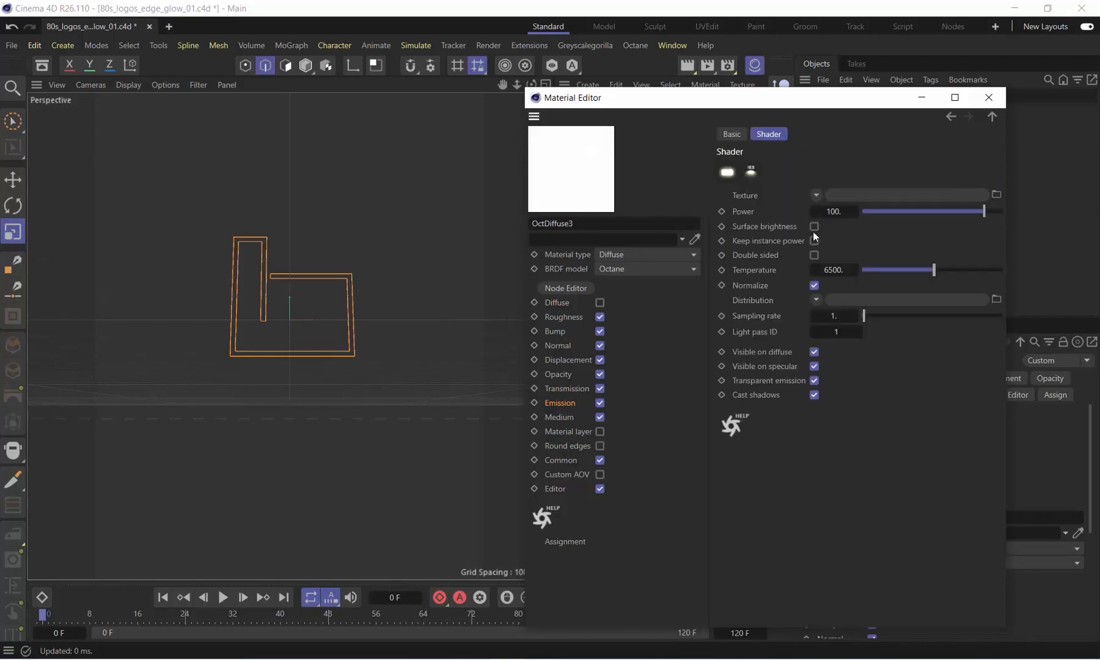
click(814, 226)
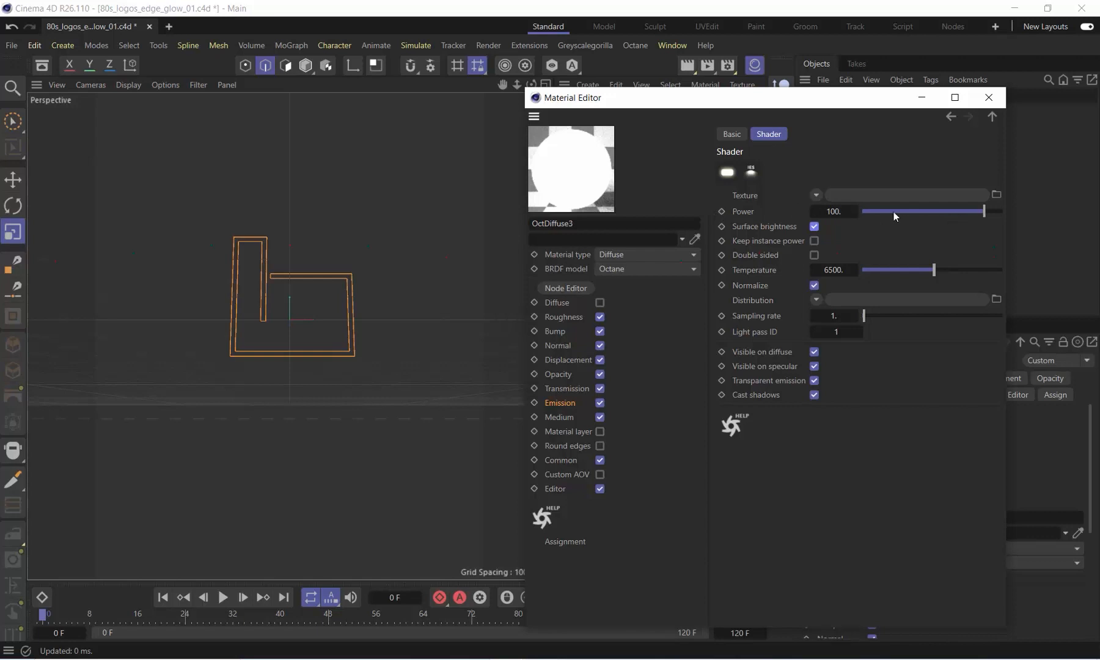
click(989, 97)
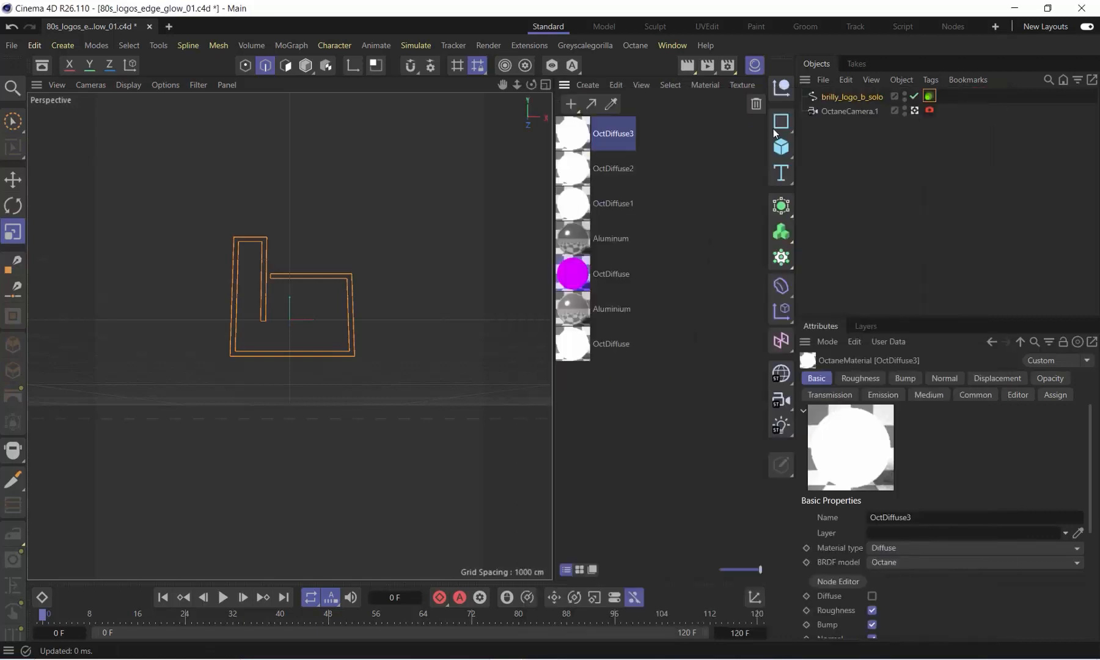
- Assign the OctDiffuse3 material to the brilly_logo_b_solo spline and hide the material list
drag(598, 143, 865, 98)
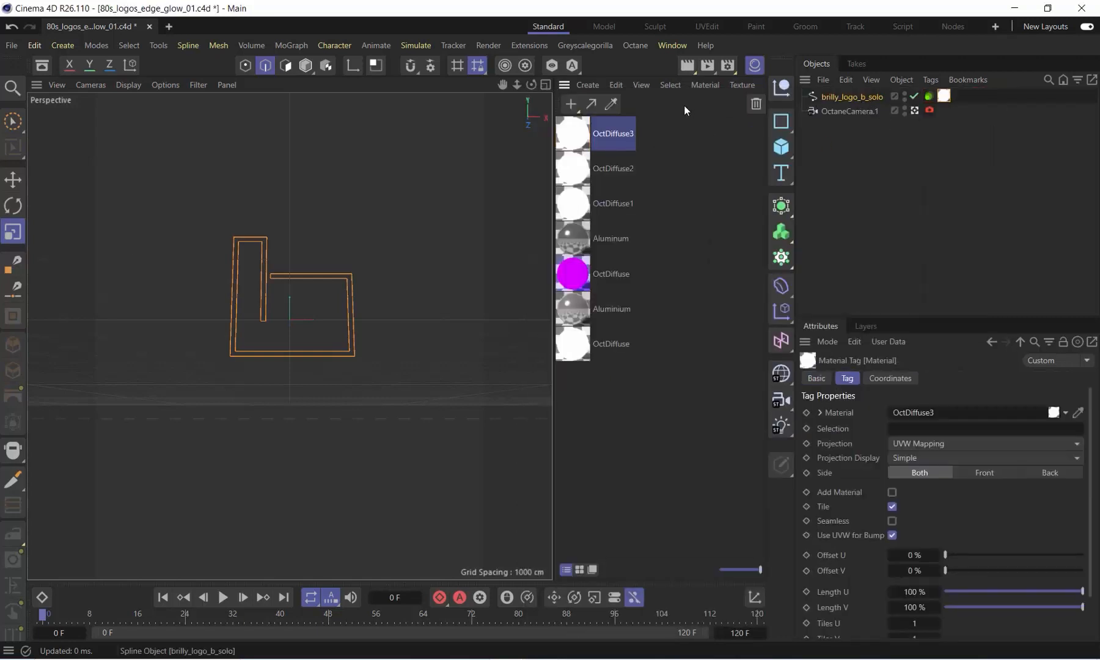
click(755, 65)
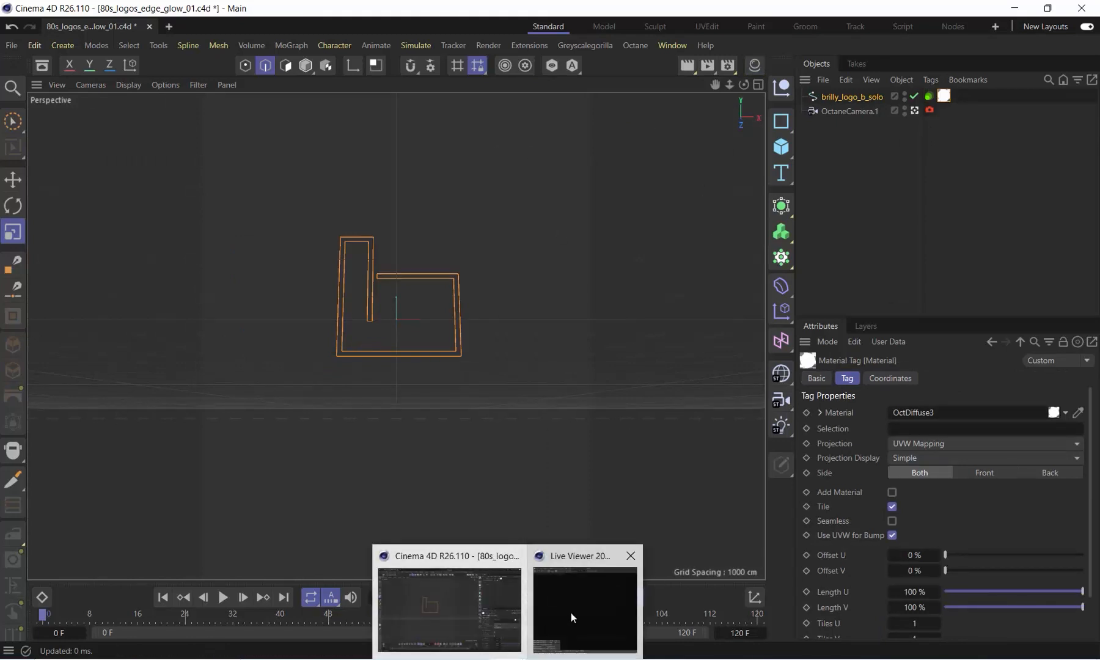
- Restore the Octane Live Viewer, make its window narrower, and add a Texture Environment to the scene
click(571, 613)
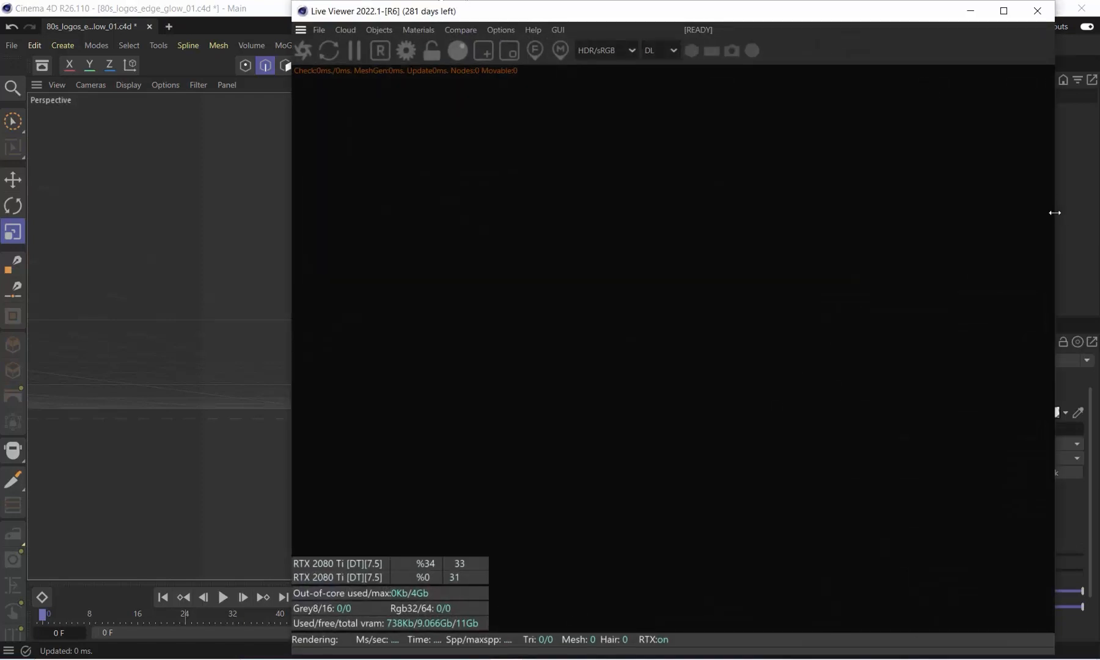
drag(1055, 213, 772, 212)
drag(295, 3, 195, 31)
click(218, 51)
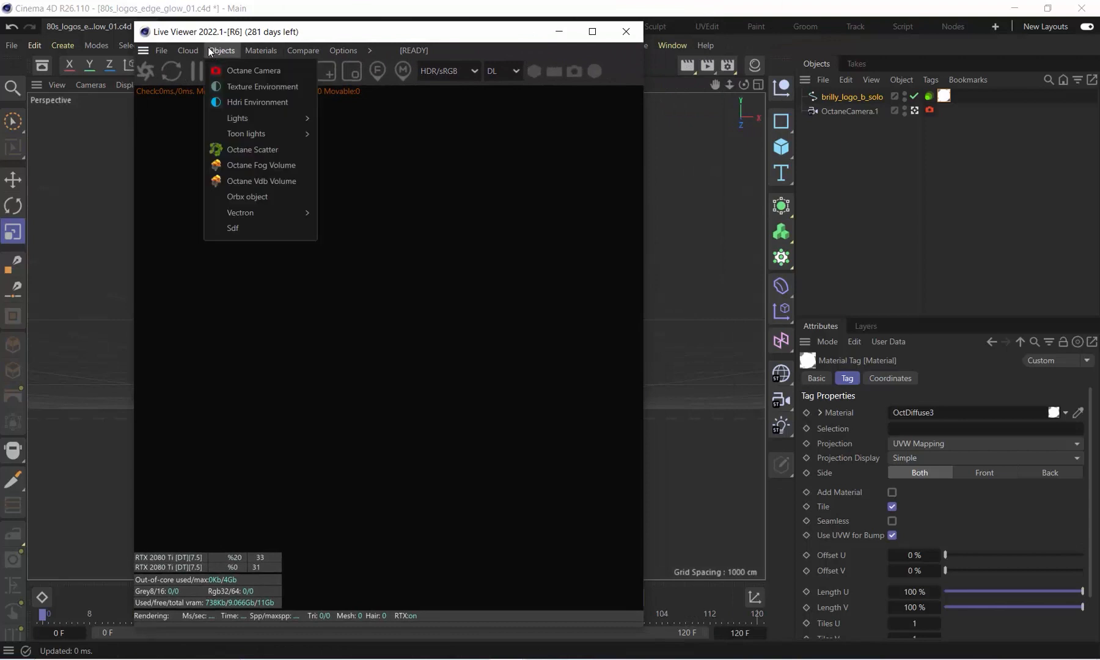
click(233, 88)
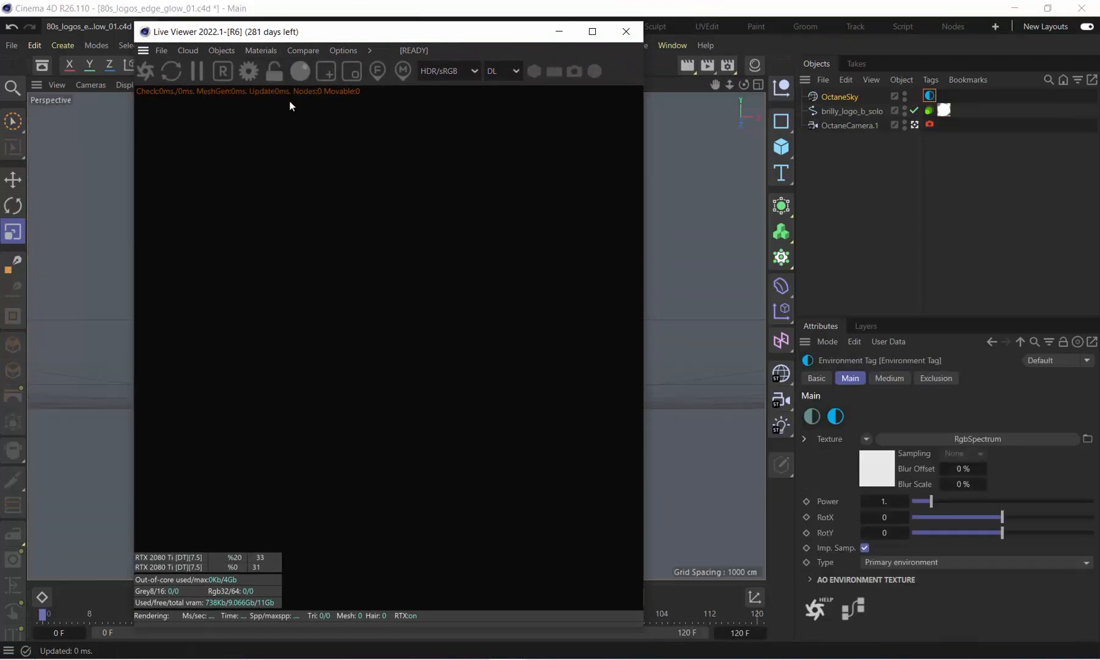
- Set the OctaneSky's RgbSpectrum texture to black with R, G and B at 0, and start the live render
click(930, 96)
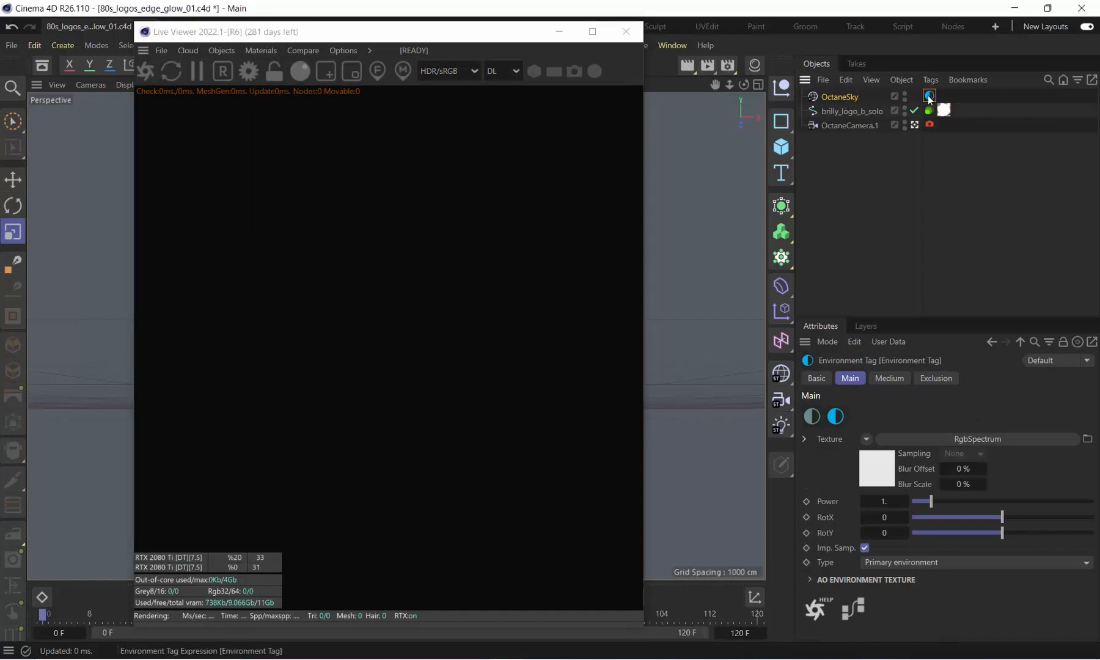
click(887, 477)
click(868, 412)
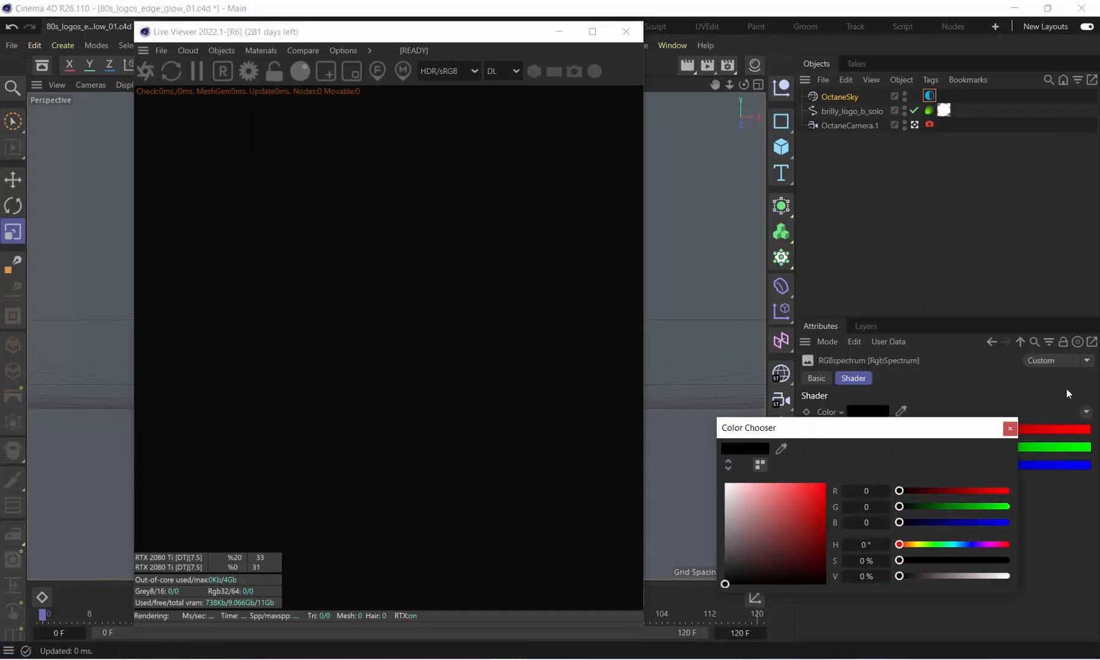
click(1010, 430)
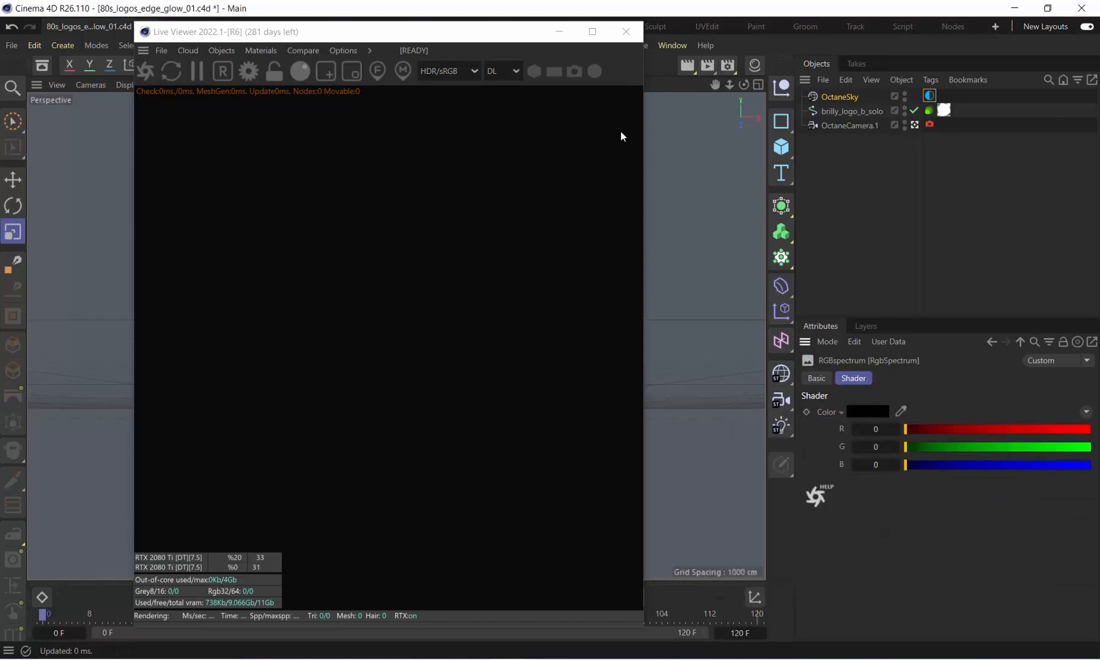
click(147, 71)
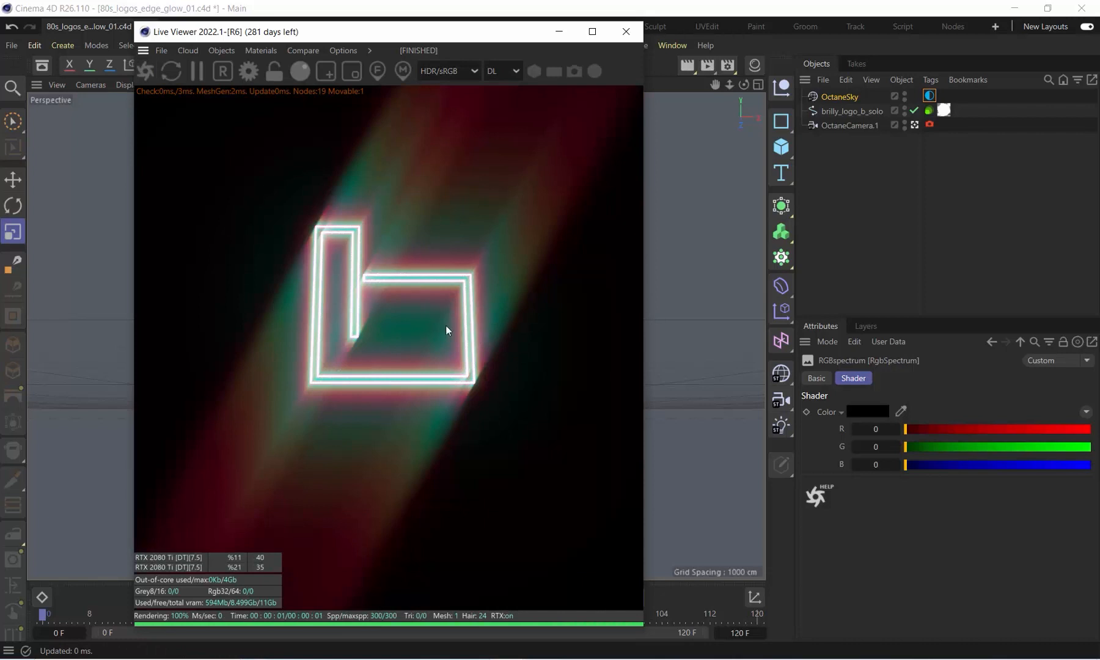
- Open the Post processing settings of OctaneCamera.1's Octane tag, with post processing enabled
click(930, 124)
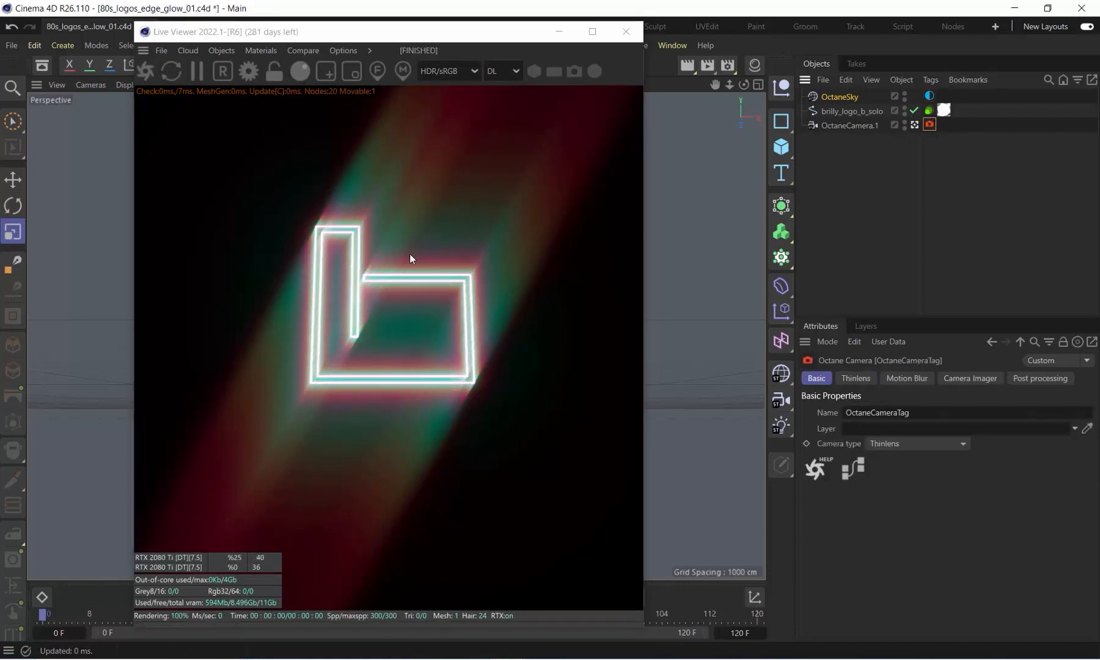
click(1043, 379)
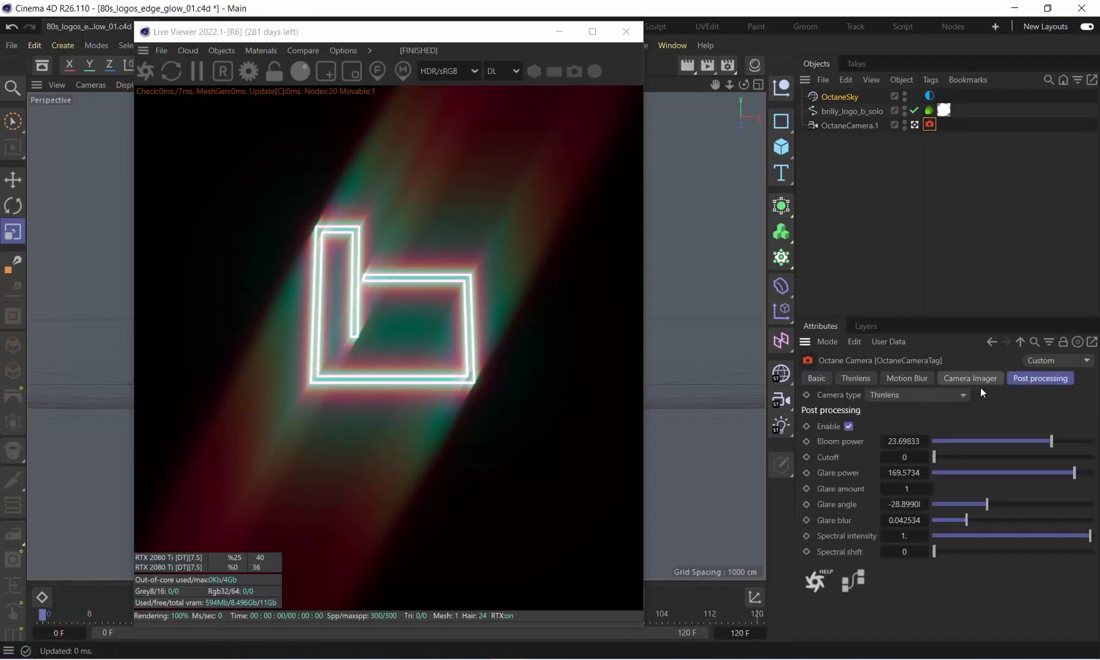
click(848, 427)
- Try a Glare power of about 54 with a Glare amount of 2, and return the amount to 1
mouse_move(1074, 473)
mouse_down()
mouse_move(1025, 470)
mouse_move(1060, 471)
mouse_up()
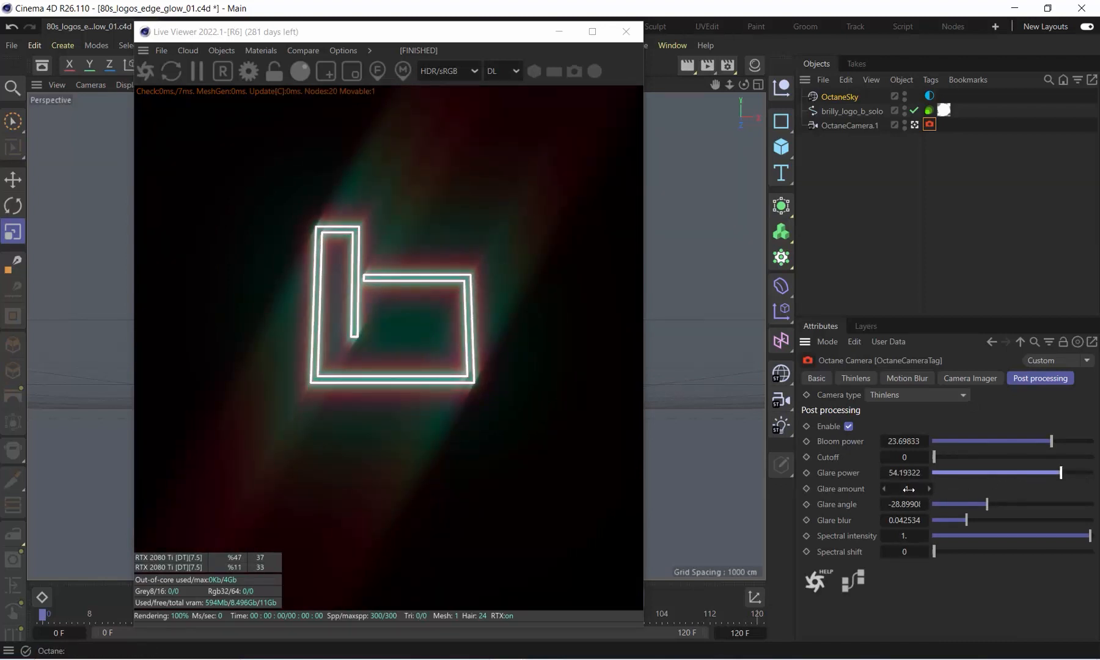
mouse_move(908, 490)
mouse_down()
mouse_move(919, 490)
mouse_move(906, 490)
mouse_up()
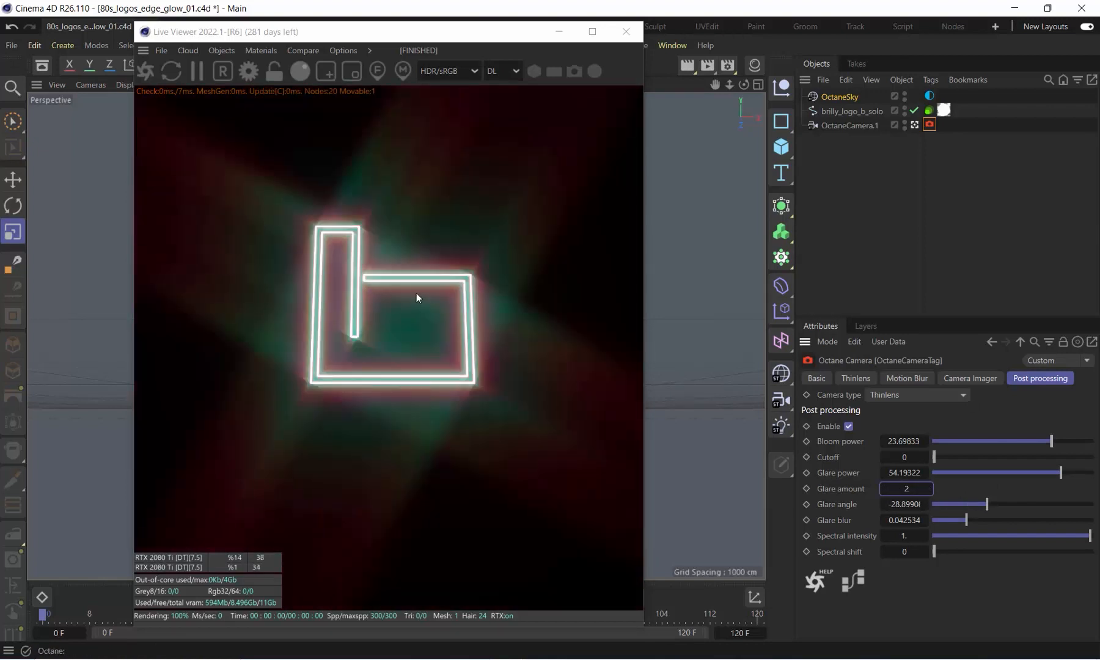
drag(887, 492, 670, 487)
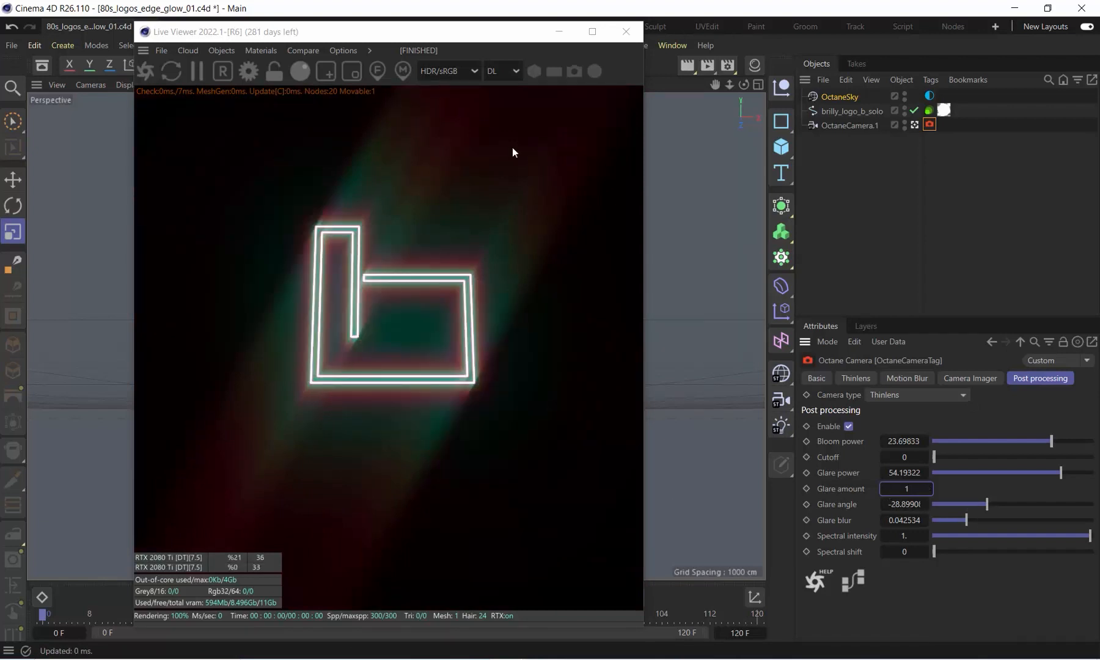
- Set the camera's Bloom power to about 131.6, Glare power to about 205 and Glare blur to about 0.052
mouse_move(1062, 475)
mouse_down()
mouse_move(1075, 474)
mouse_move(1054, 442)
mouse_move(1069, 446)
mouse_up()
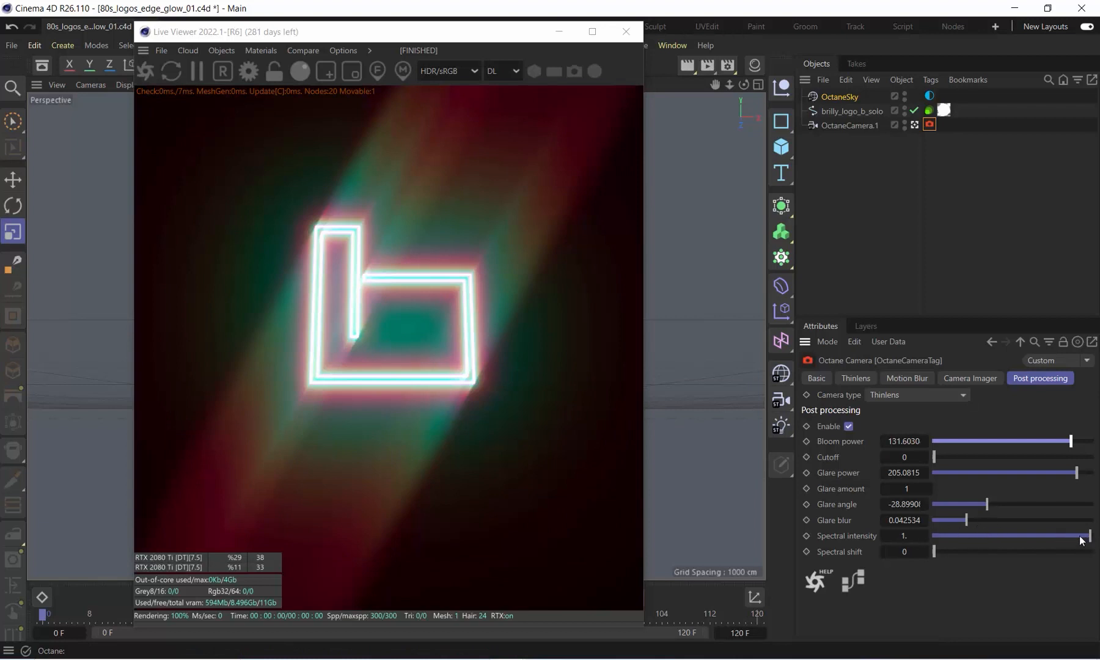
mouse_move(965, 519)
mouse_down()
mouse_move(895, 521)
mouse_move(974, 521)
mouse_up()
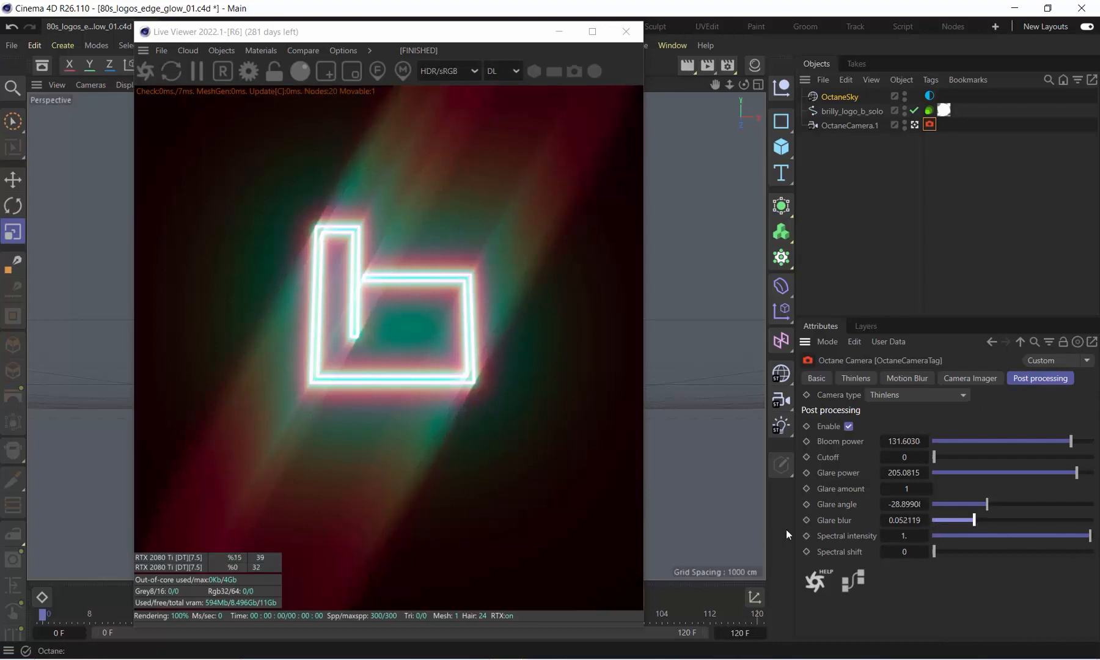
- Try Spectral intensity at 0 and a different Spectral shift, restoring intensity to 1 and shift to 0
drag(1090, 540, 857, 537)
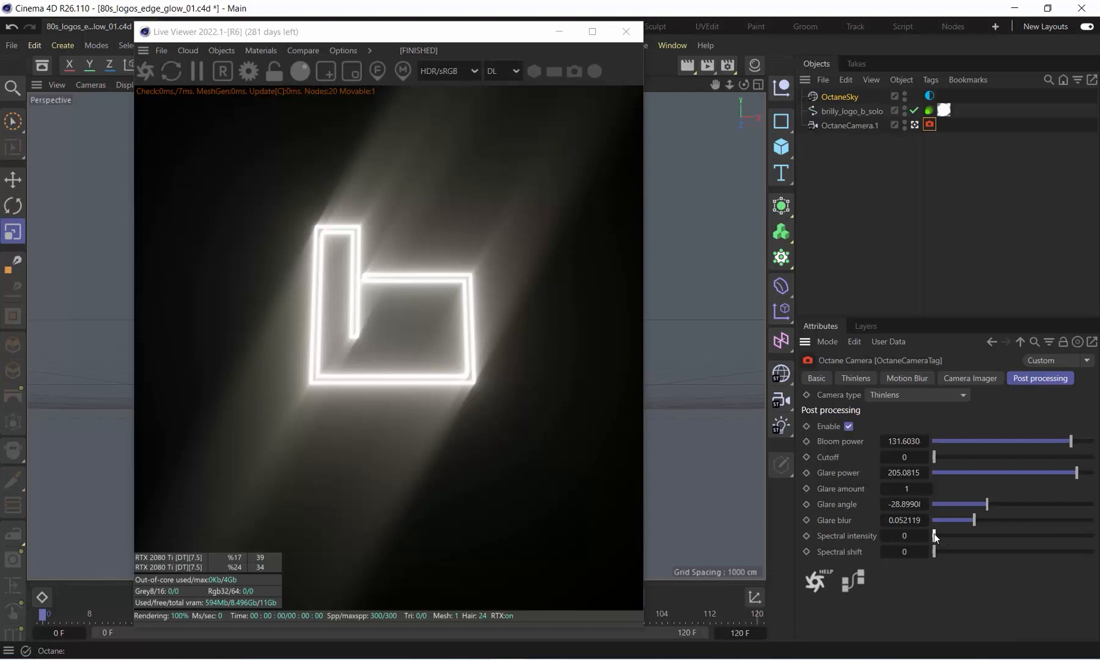
drag(935, 534, 1090, 537)
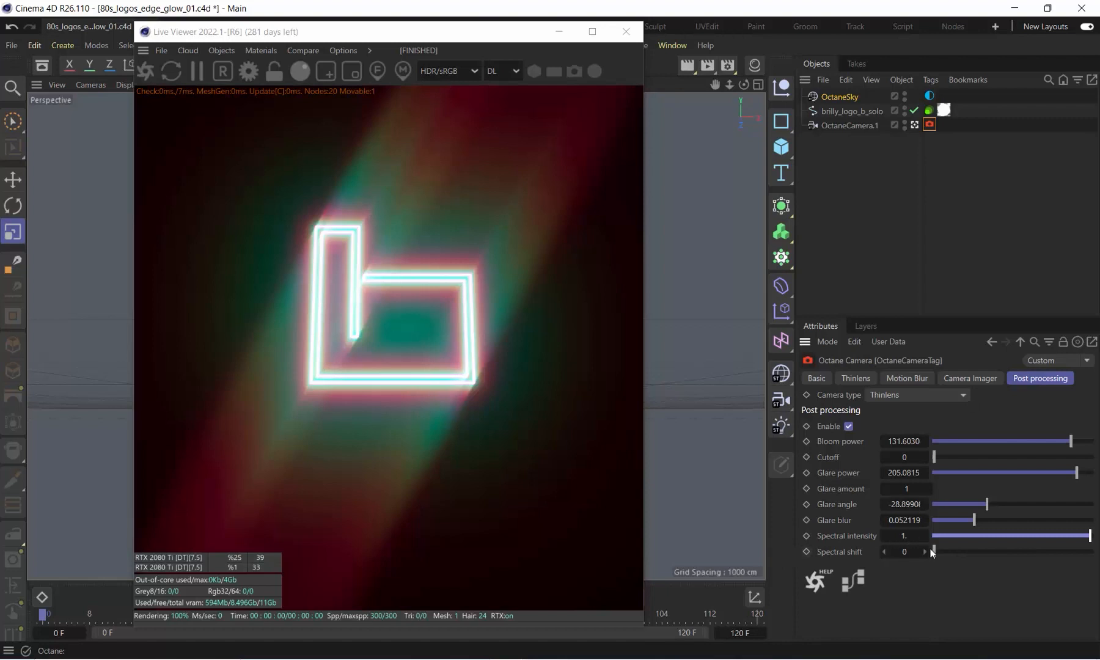
drag(935, 550, 884, 540)
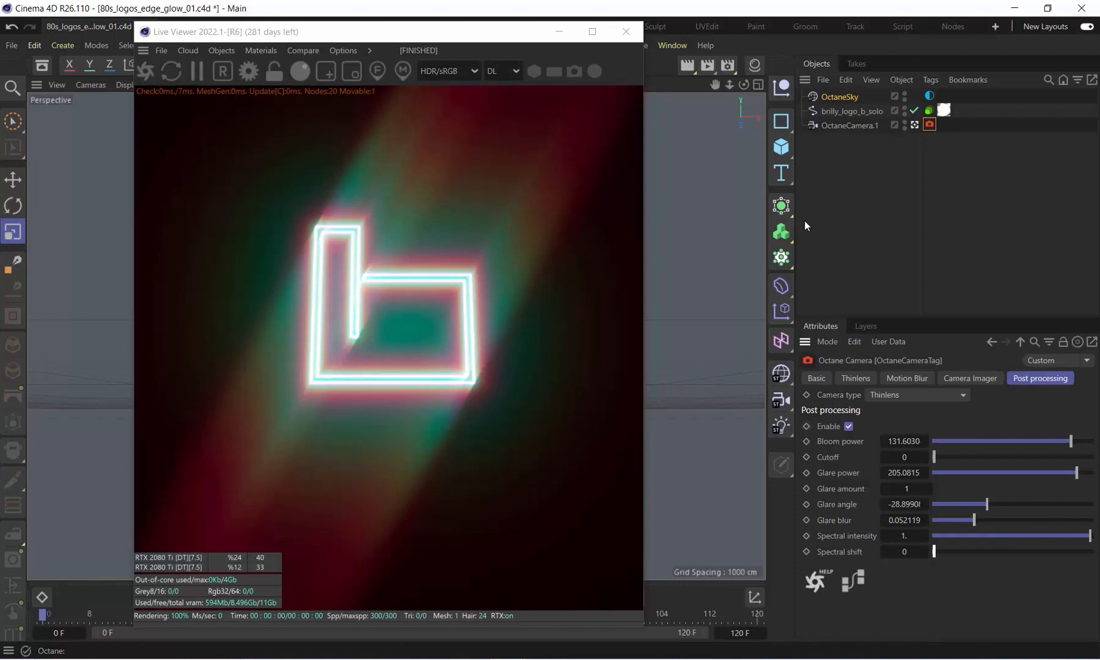
- Add a Disc object and rotate it 90° in pitch so it stands upright facing the camera
click(781, 147)
click(938, 202)
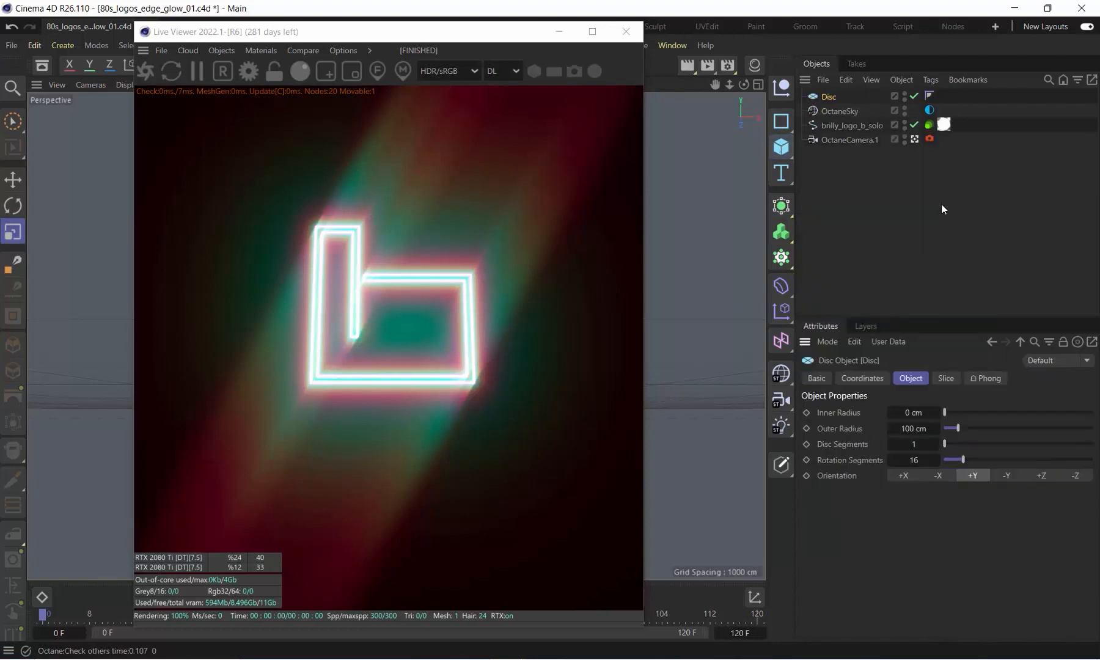
drag(359, 32, 793, 29)
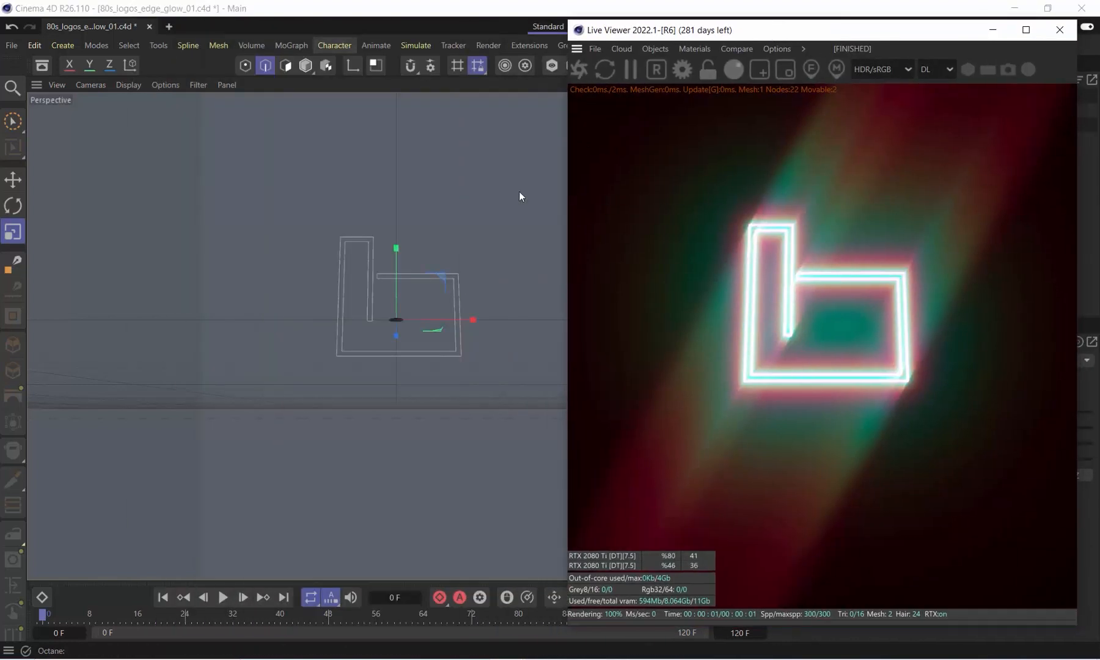
key(r)
drag(409, 303, 404, 335)
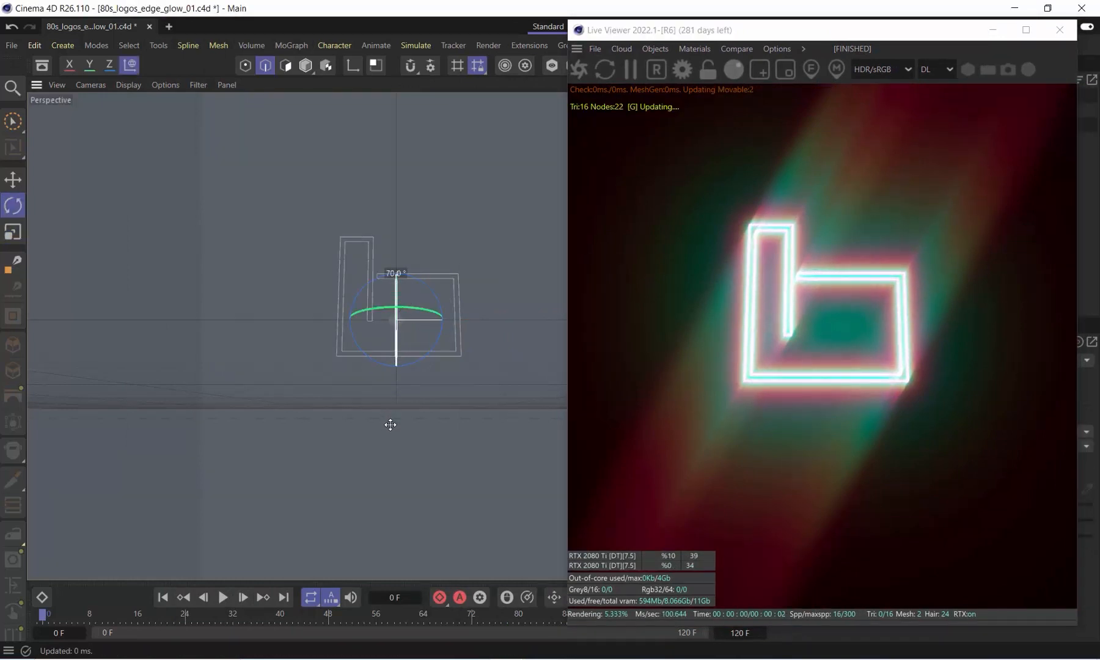
drag(389, 447, 389, 447)
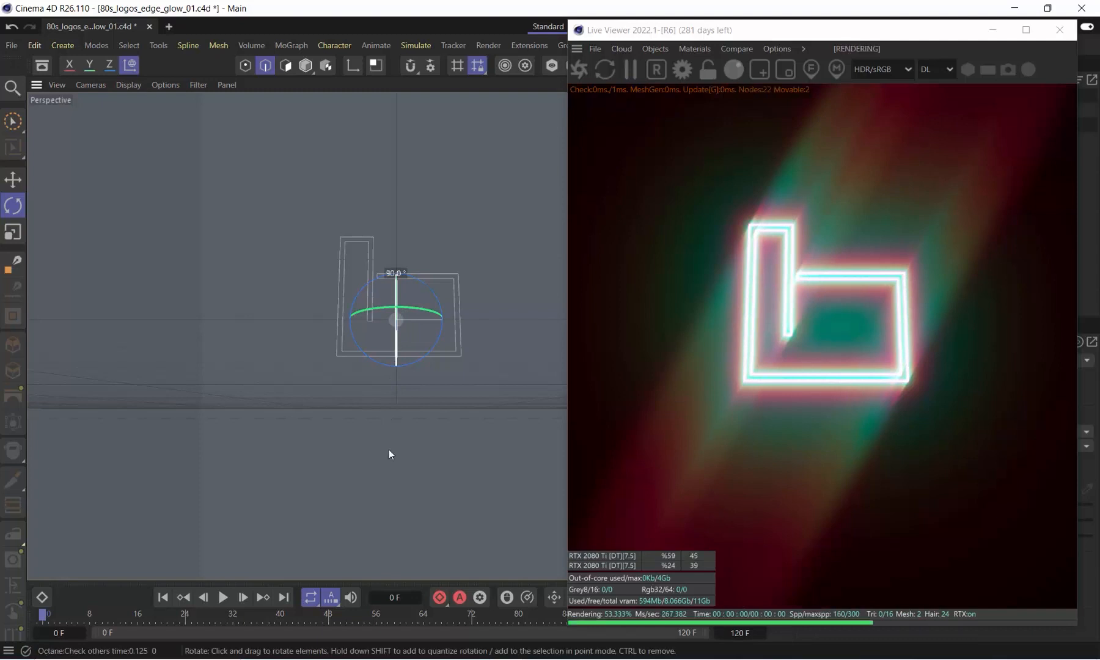
- Scale the disc up to an outer radius of about 10930.7 cm and move it to about -293.26 cm in Z
key(space)
key(t)
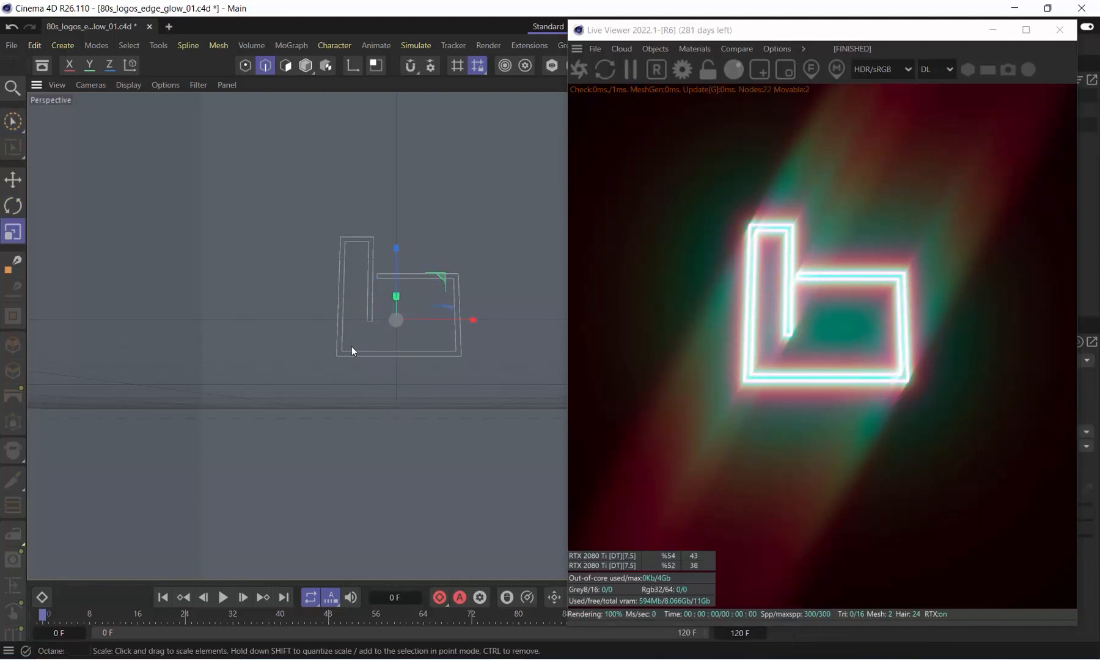
drag(351, 345, 98, 426)
drag(287, 373, 74, 455)
drag(182, 439, 428, 440)
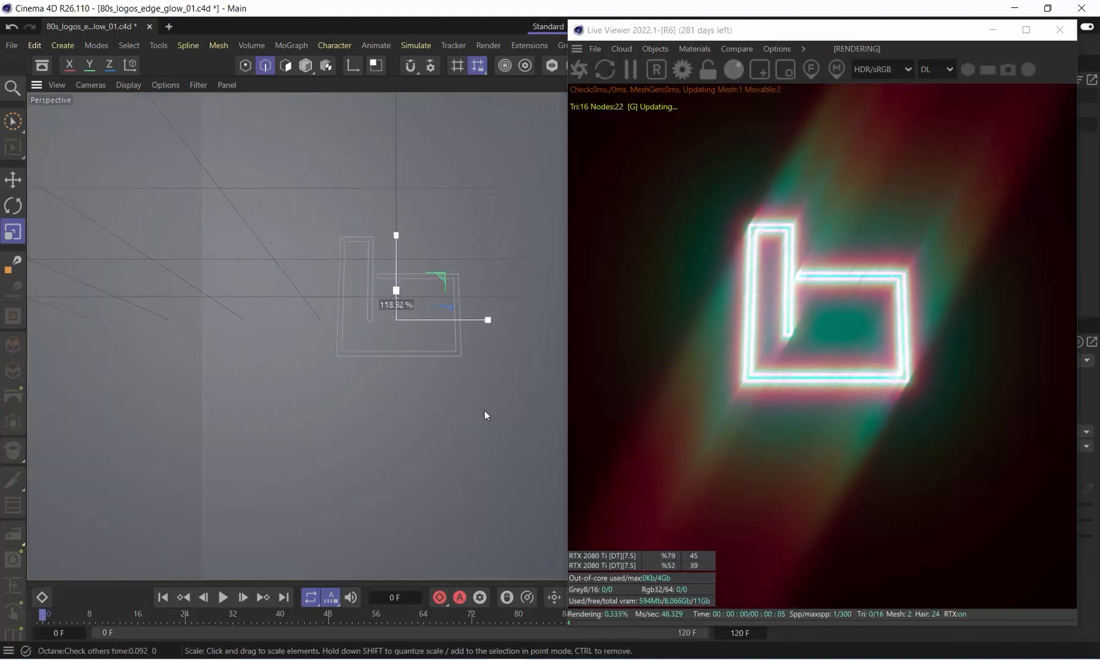
key(space)
drag(399, 304, 408, 299)
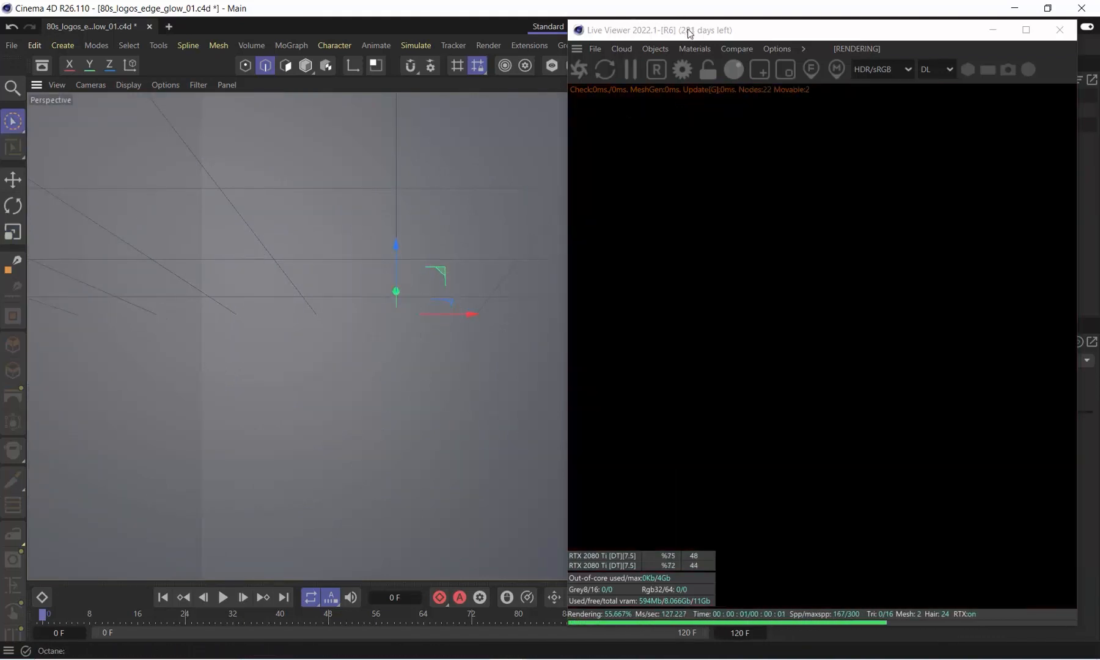
- Set the Disc's Inner Radius to about 763 cm so a central hole exposes part of the logo
drag(689, 35, 216, 19)
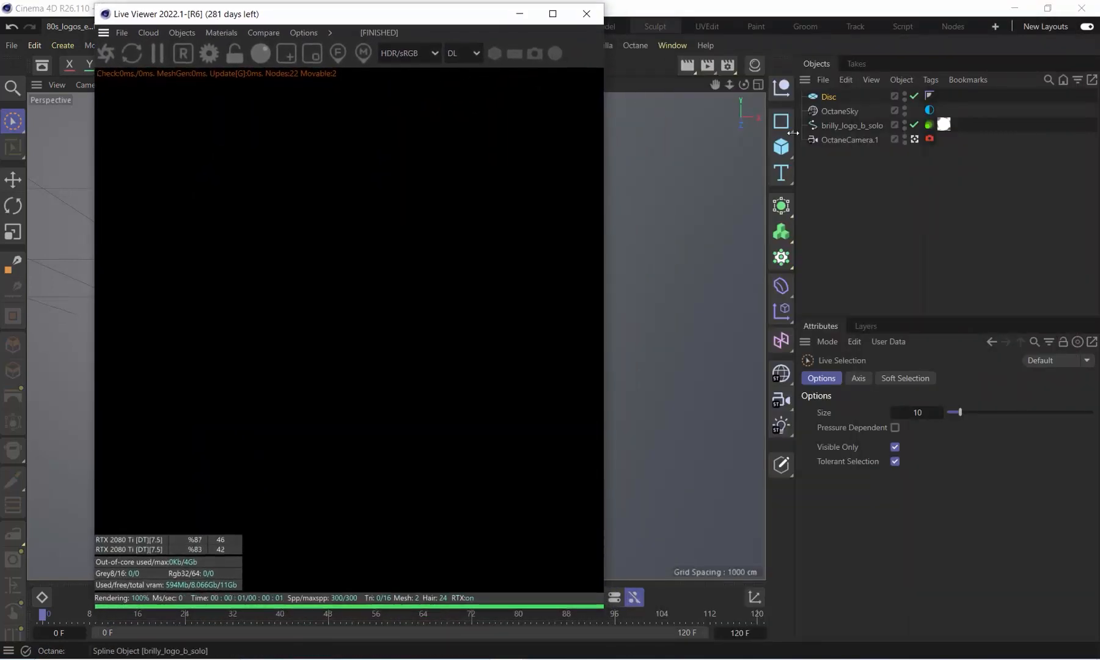
click(826, 98)
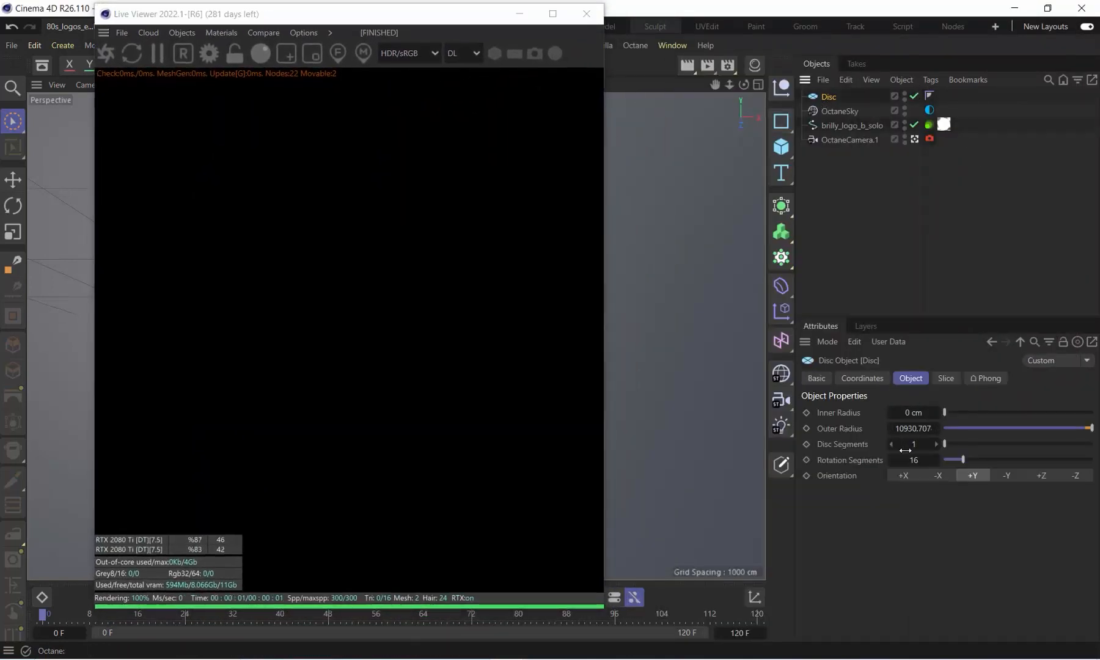
drag(914, 412, 914, 405)
drag(269, 22, 478, 388)
drag(976, 411, 1057, 399)
drag(577, 389, 643, 139)
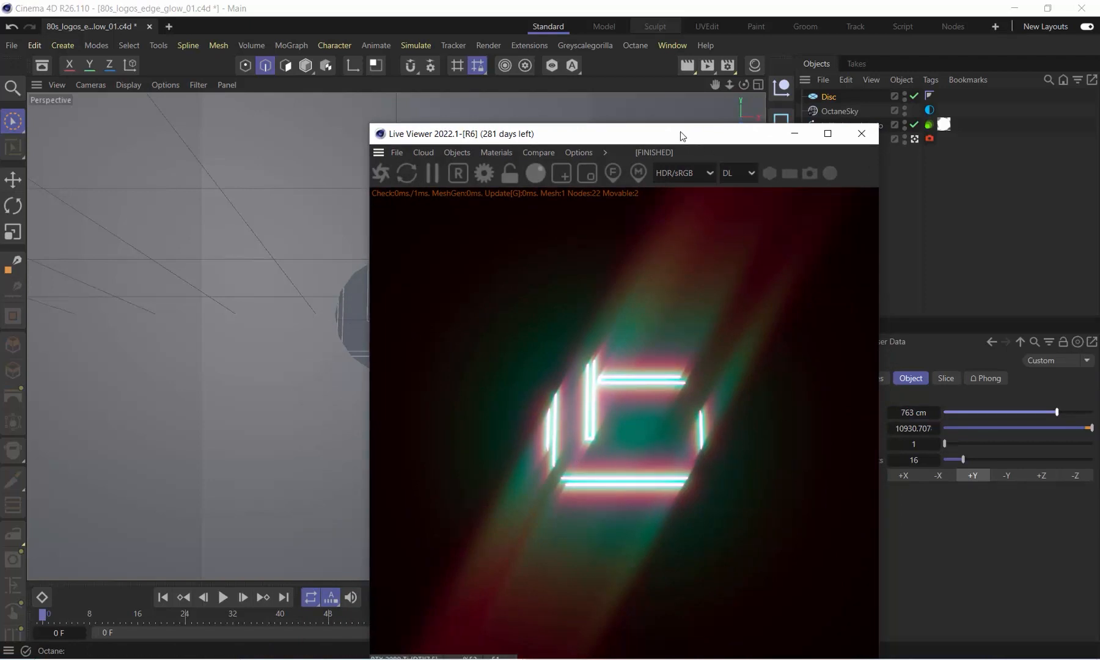
drag(680, 131, 417, 449)
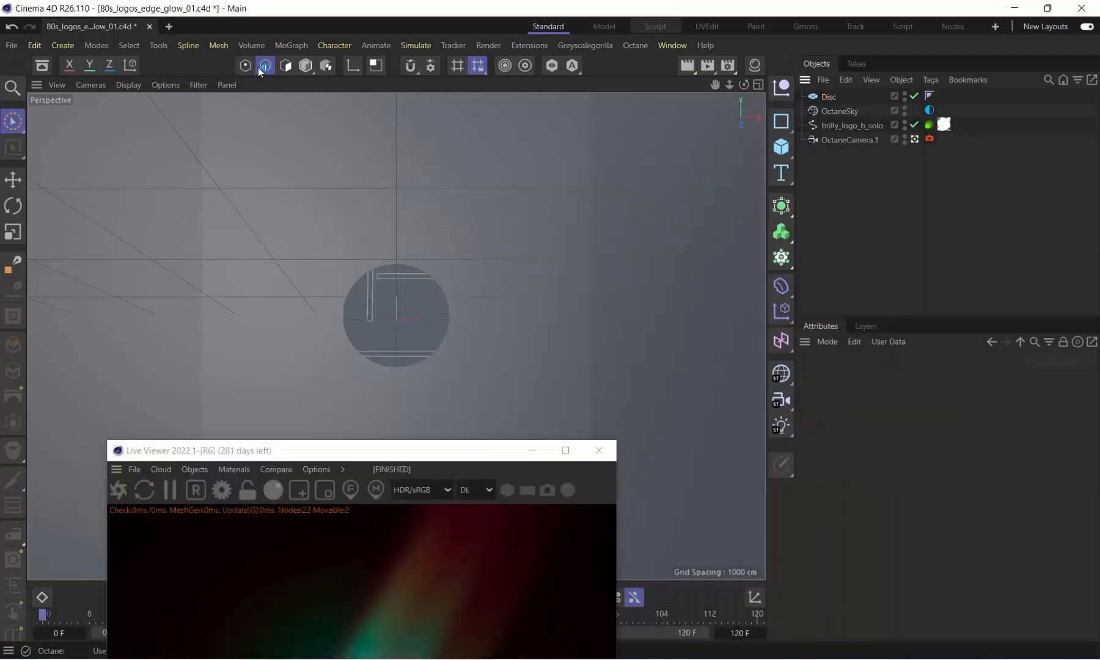
- Switch to Model mode and show the Disc's Coordinates, bringing the live render back into view
click(305, 65)
click(829, 97)
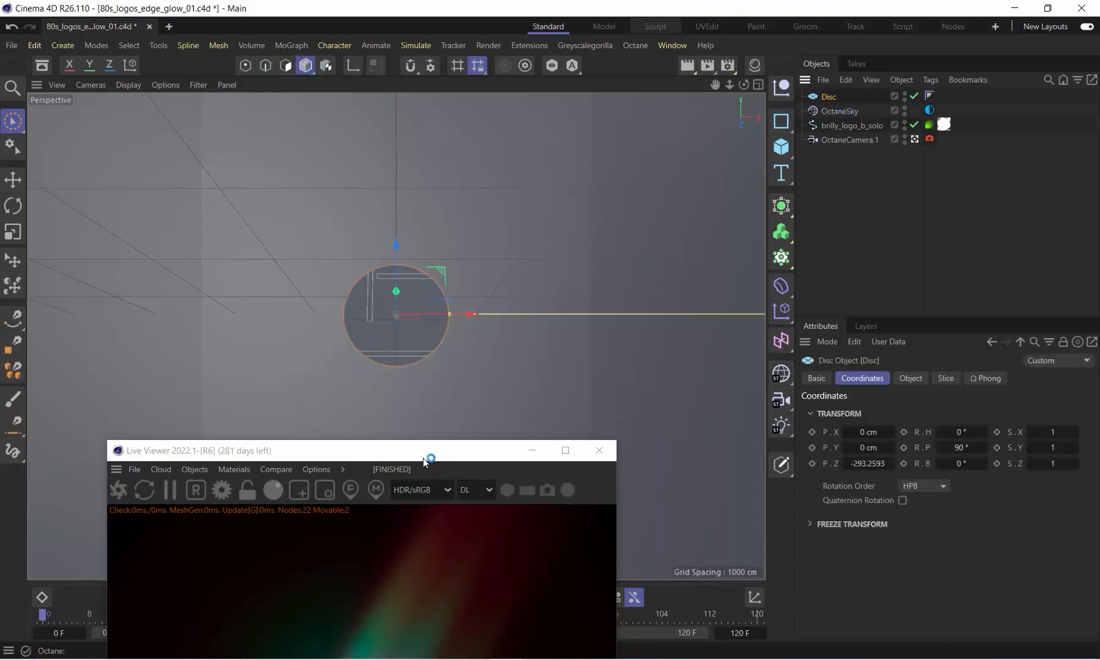
drag(426, 462, 449, 282)
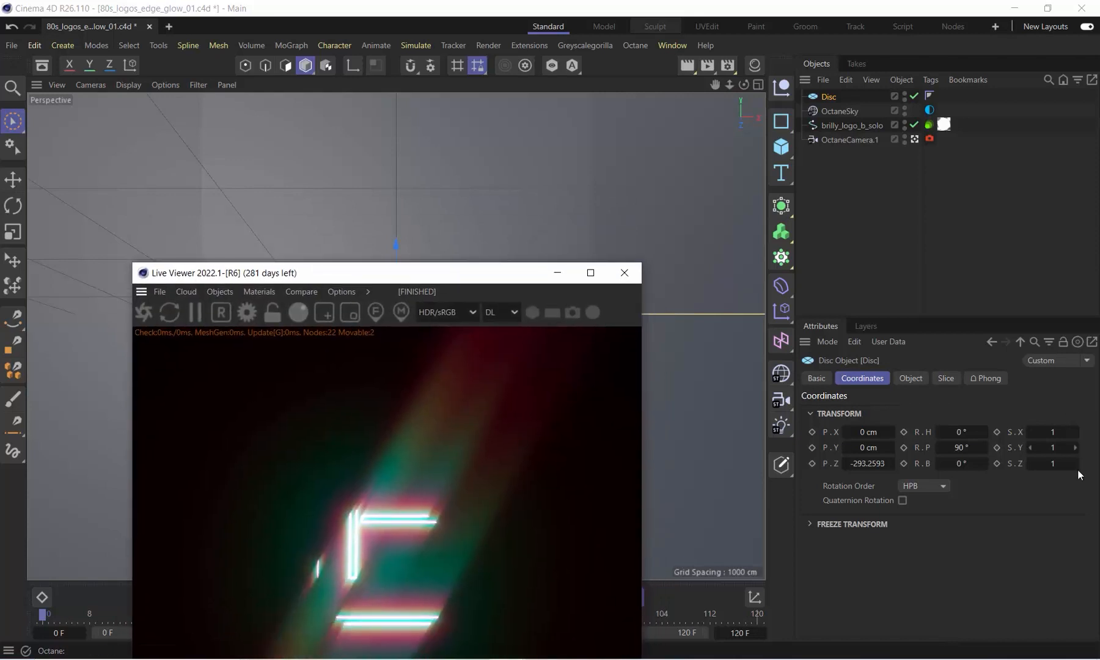
- Try squashing the disc with a Z scale of 0.64, and reset the Z scale to 1
drag(1060, 469, 1056, 468)
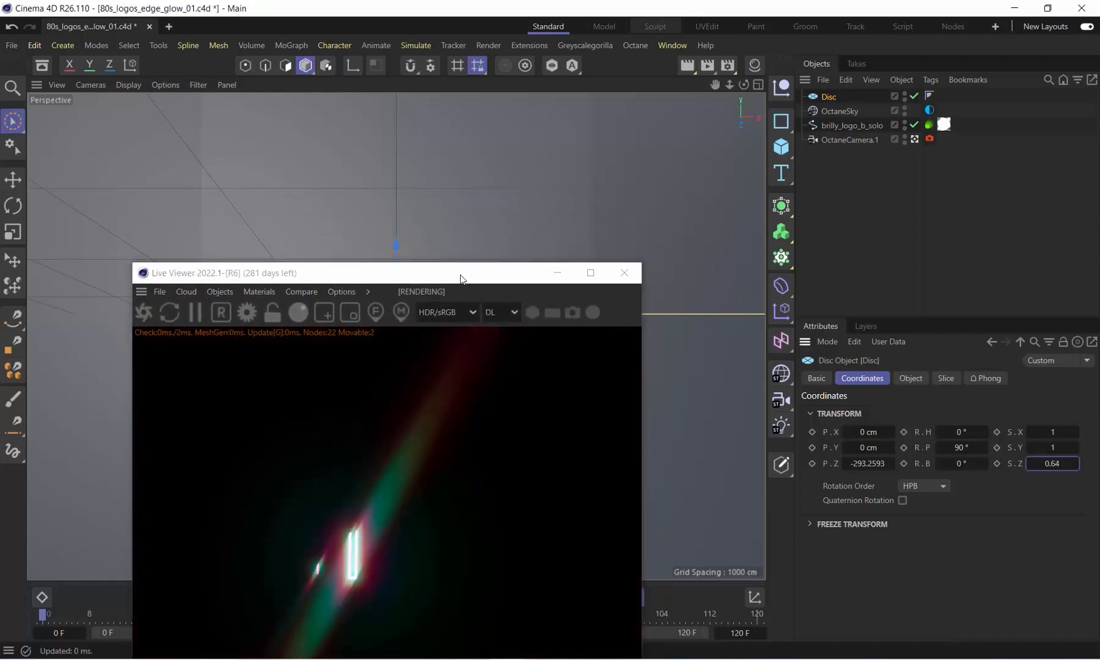
drag(460, 277, 458, 499)
click(1049, 465)
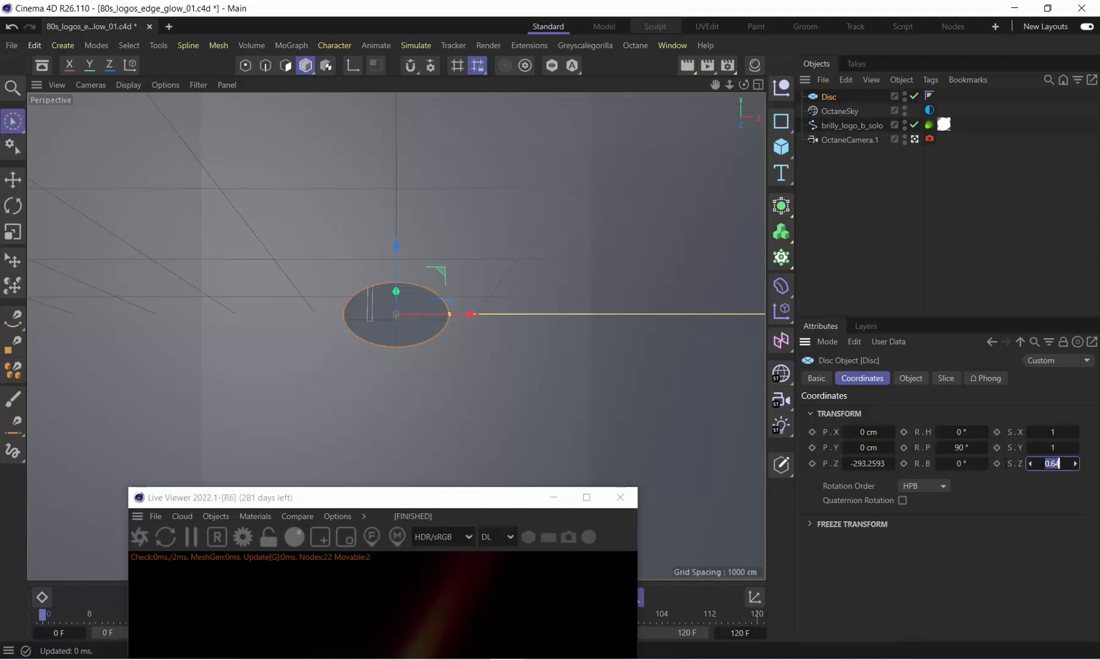
text(1)
key(Return)
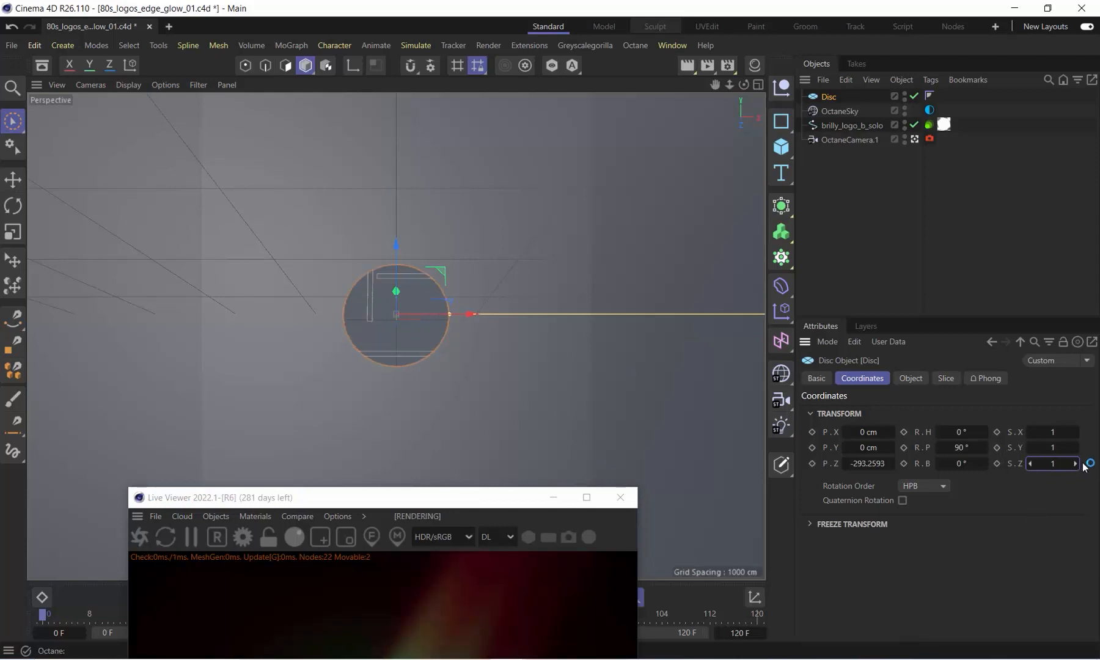
- Set the Disc's X scale to 0.58 and Z scale to 1.93, and move the Live Viewer clear of the disc
drag(1057, 432, 1076, 464)
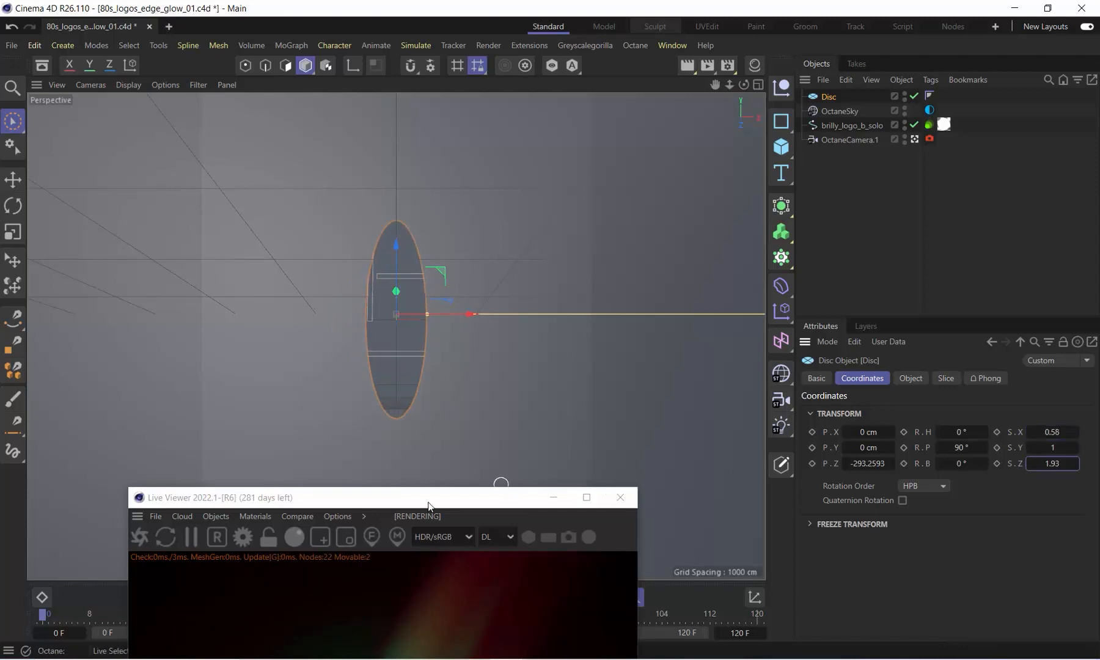
drag(429, 505, 775, 257)
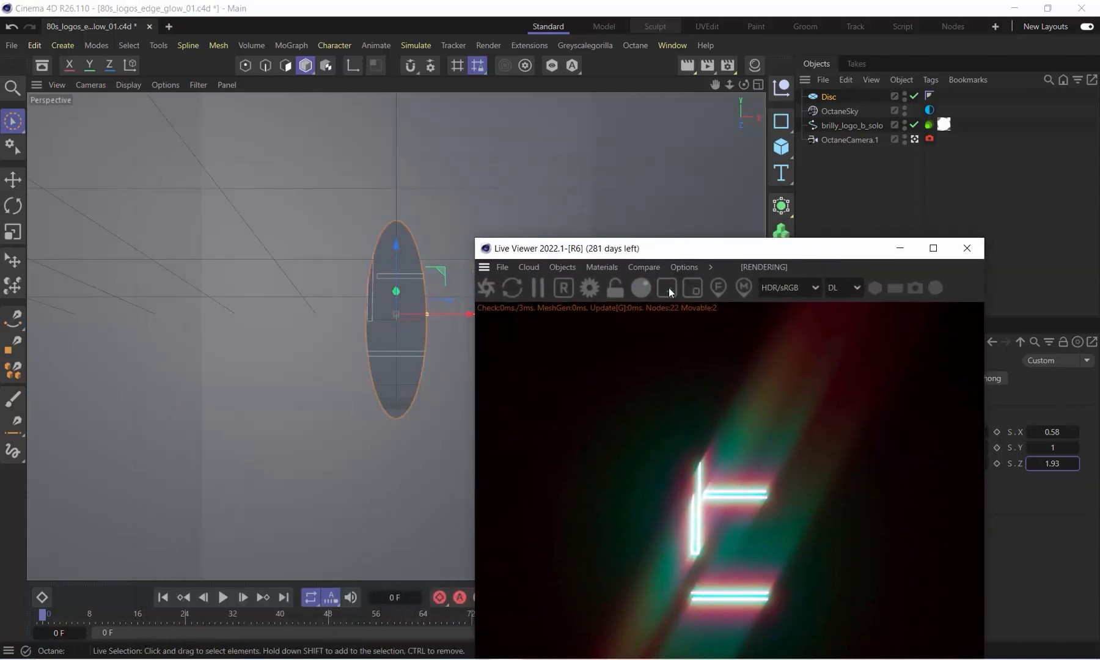
- Move the Disc along X to about -1229 cm so it hides the logo, and keyframe its X position at frame 0
click(486, 292)
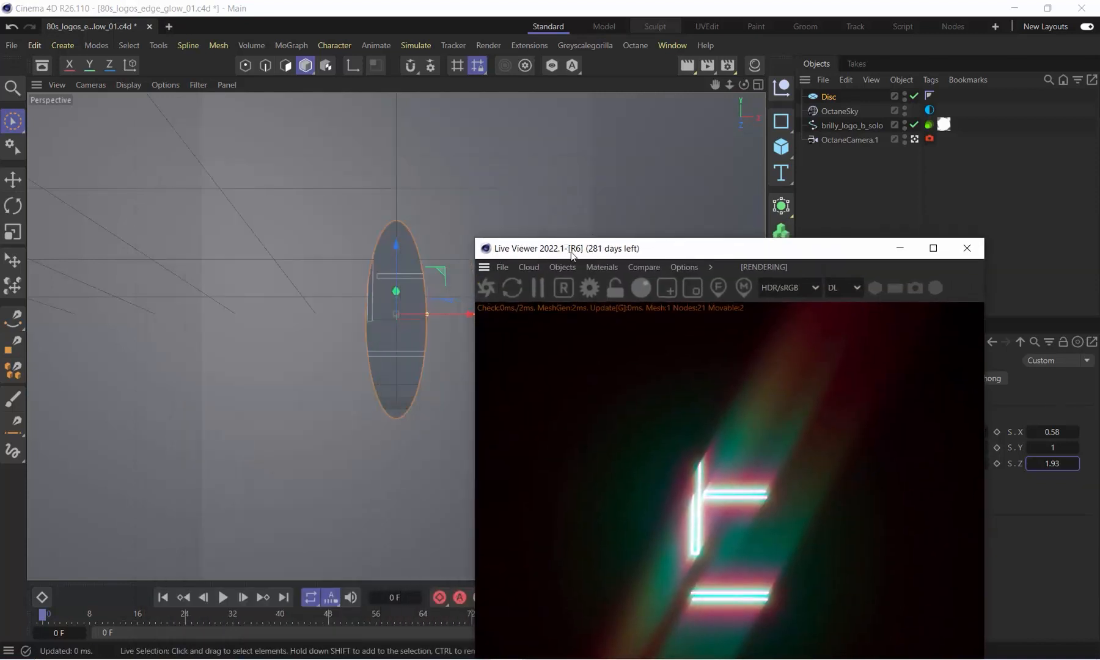
drag(573, 254, 744, 21)
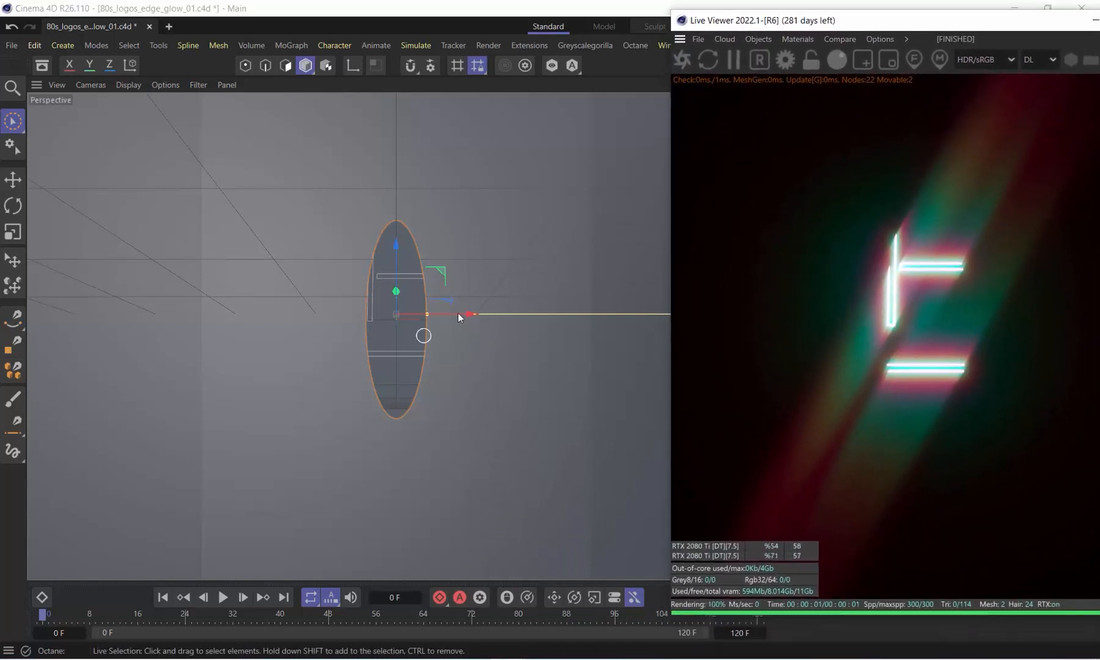
drag(463, 314, 366, 366)
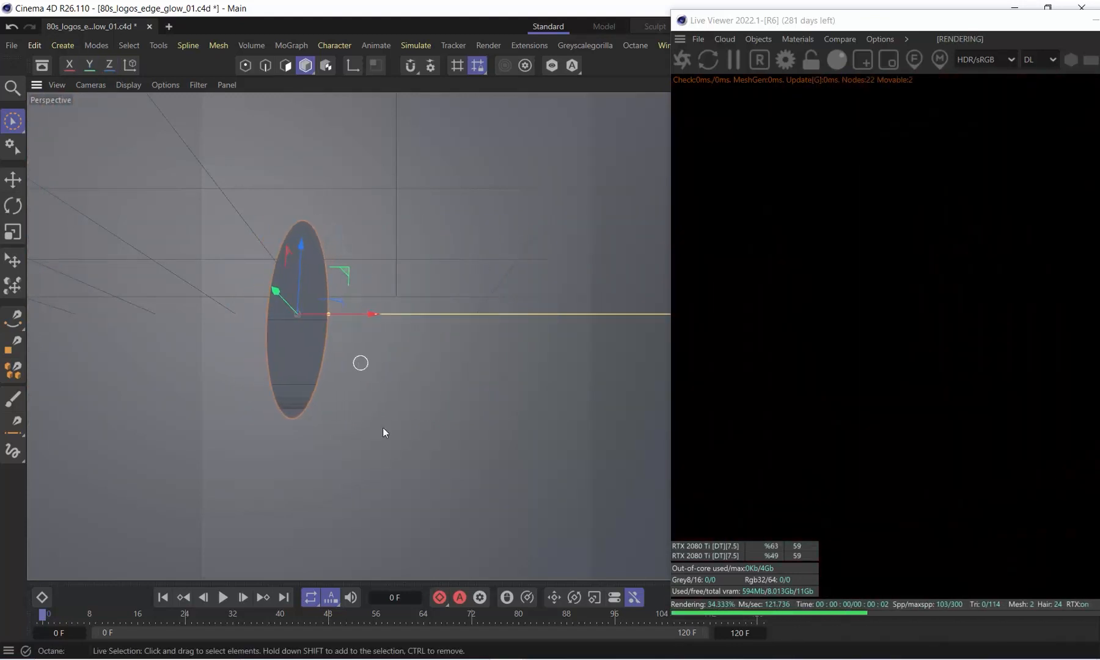
drag(814, 21, 875, 538)
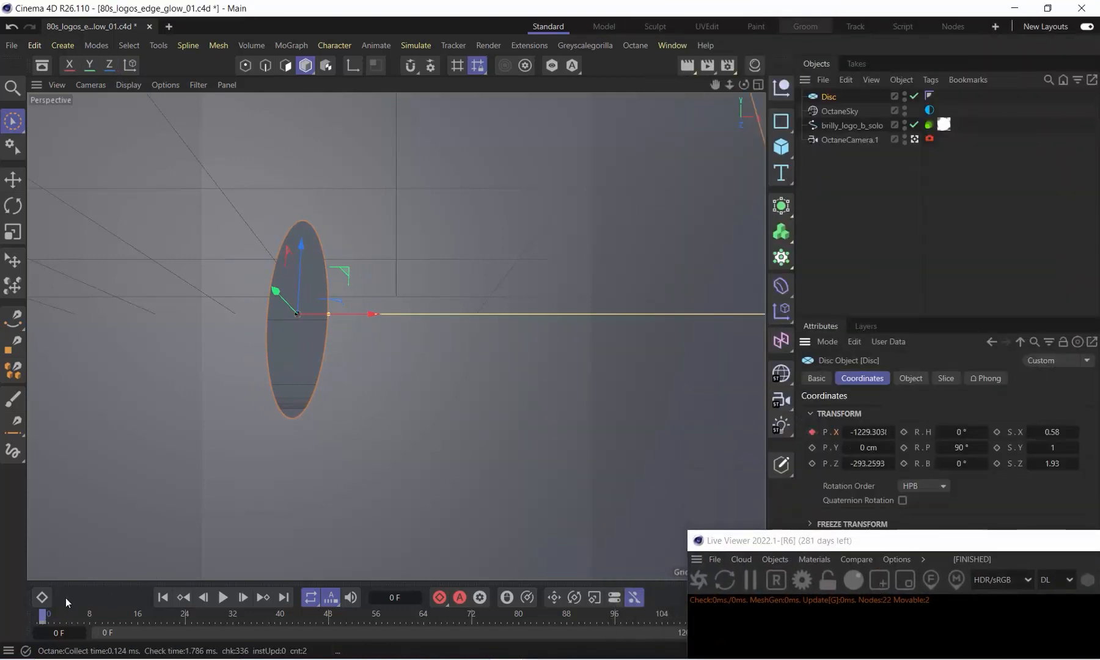
- At frame 72, move the Disc along X to about 1308 cm past the logo and keyframe its X position
drag(102, 614, 476, 622)
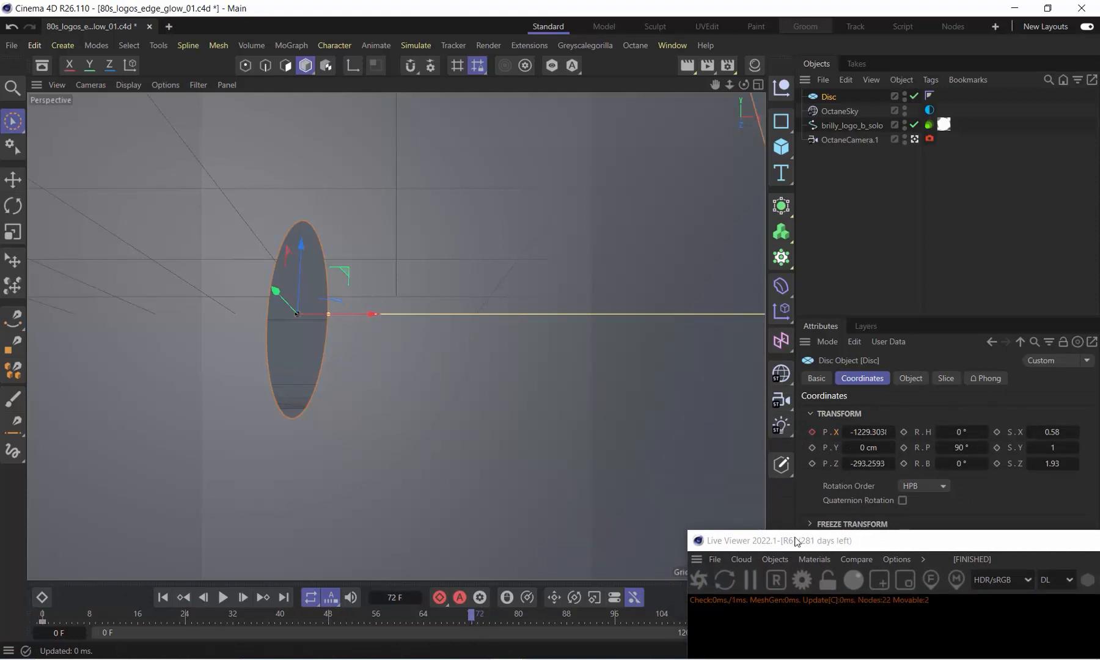
drag(796, 542, 749, 84)
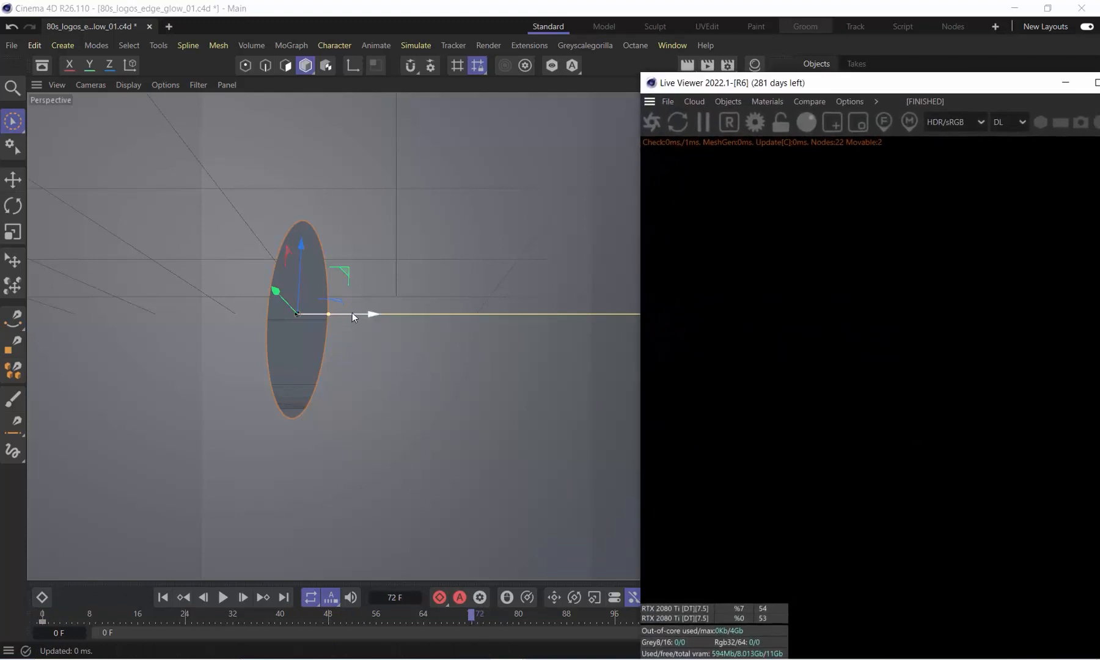
drag(353, 312, 555, 335)
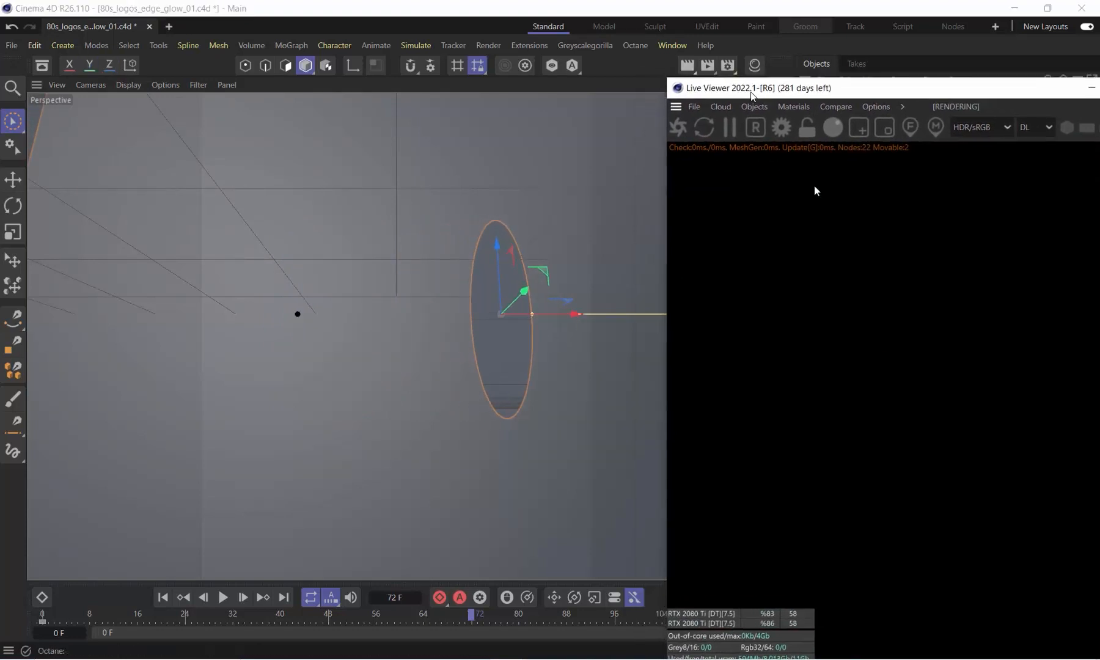
drag(667, 83, 557, 38)
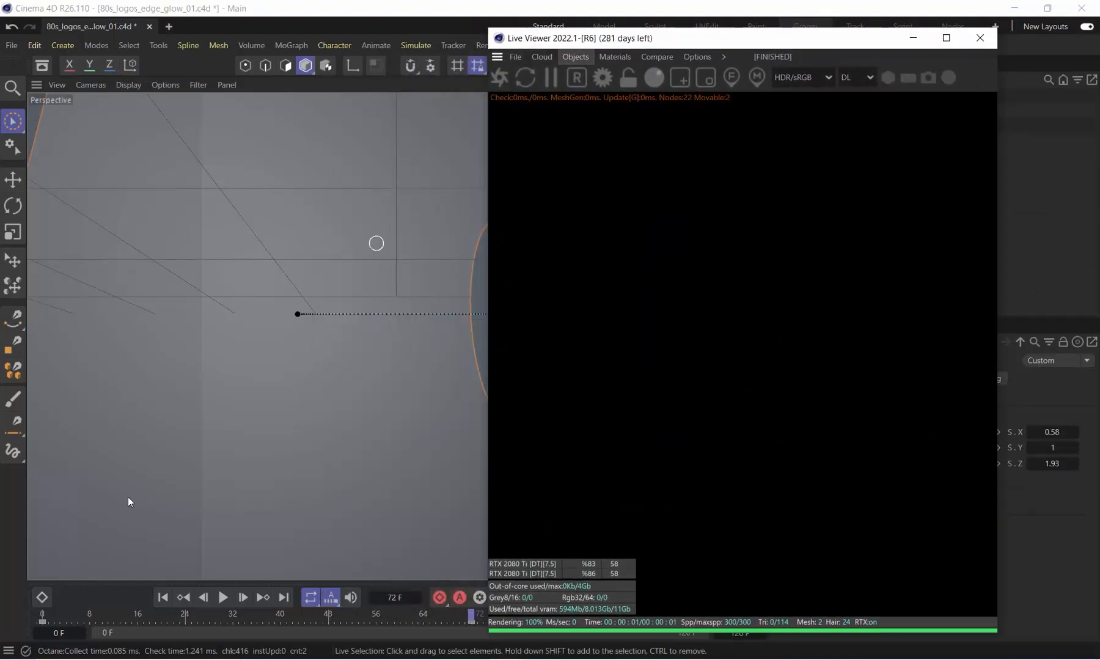
- Play the disc's sweep from the first frame, pausing the live render, and scrub back through the animation
click(161, 598)
click(223, 598)
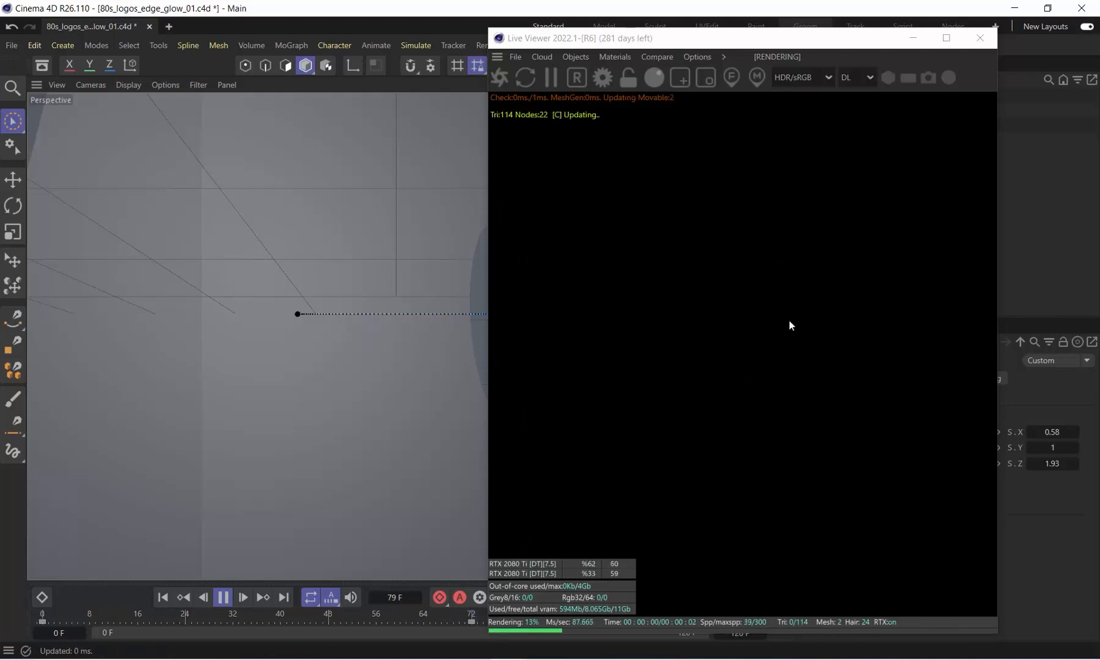
drag(666, 42, 385, 33)
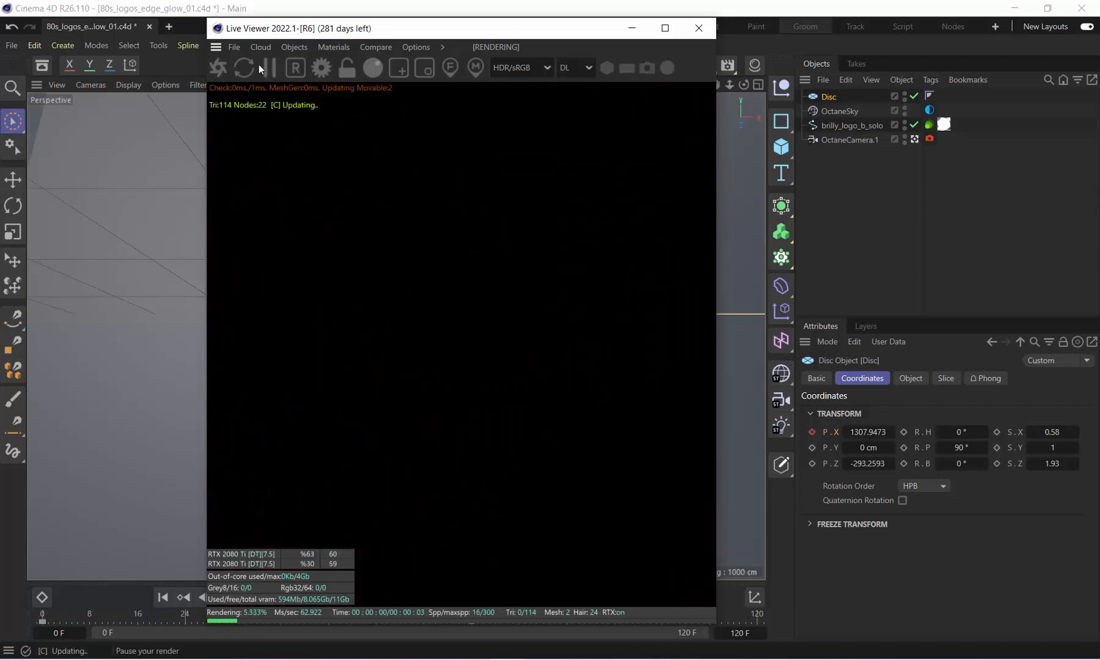
click(267, 66)
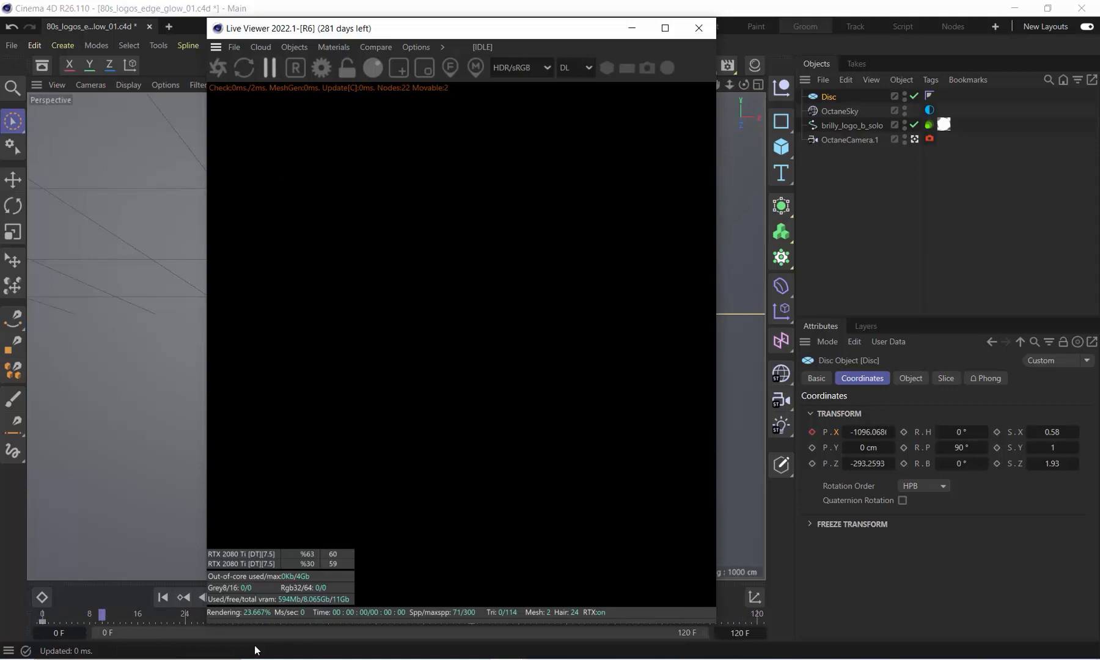
drag(267, 26, 888, 222)
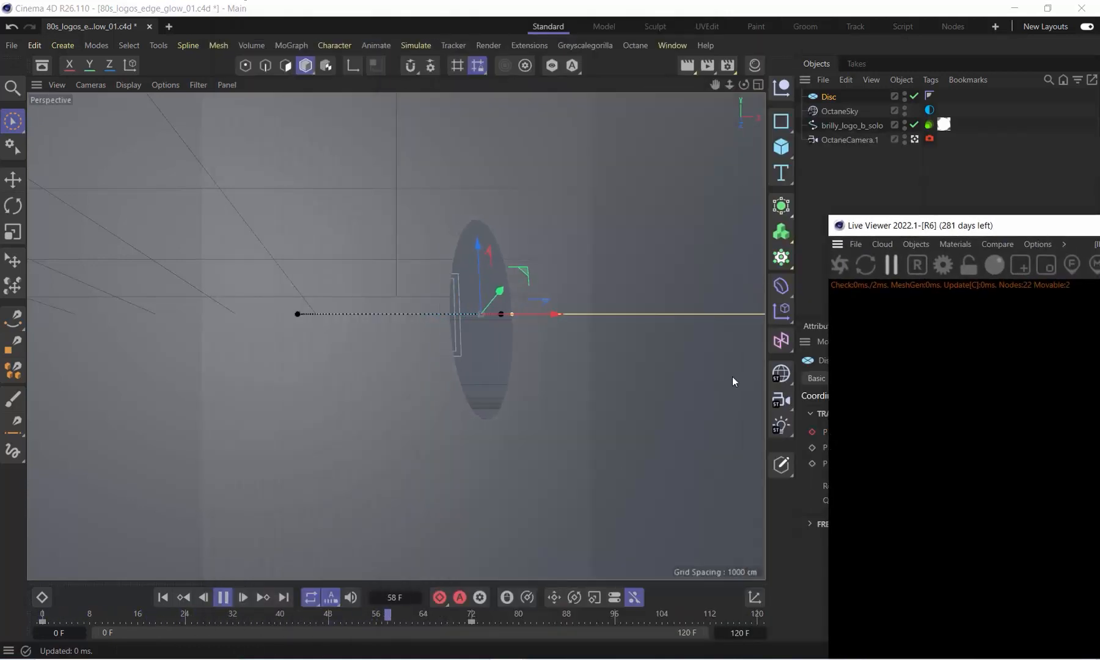
click(223, 598)
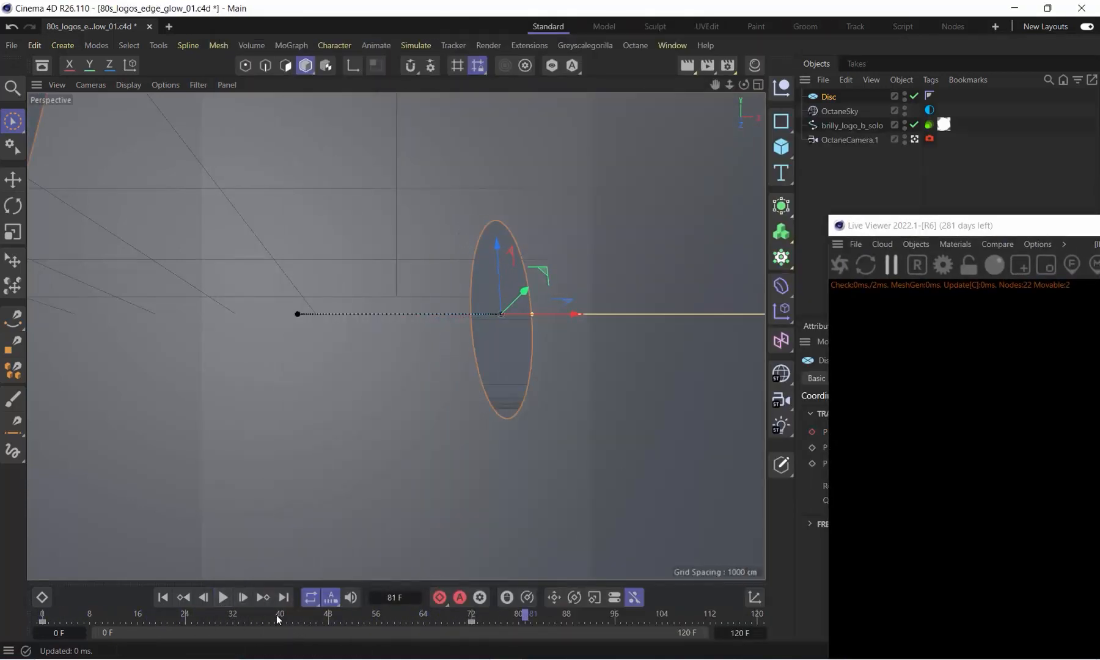
drag(278, 616, 209, 616)
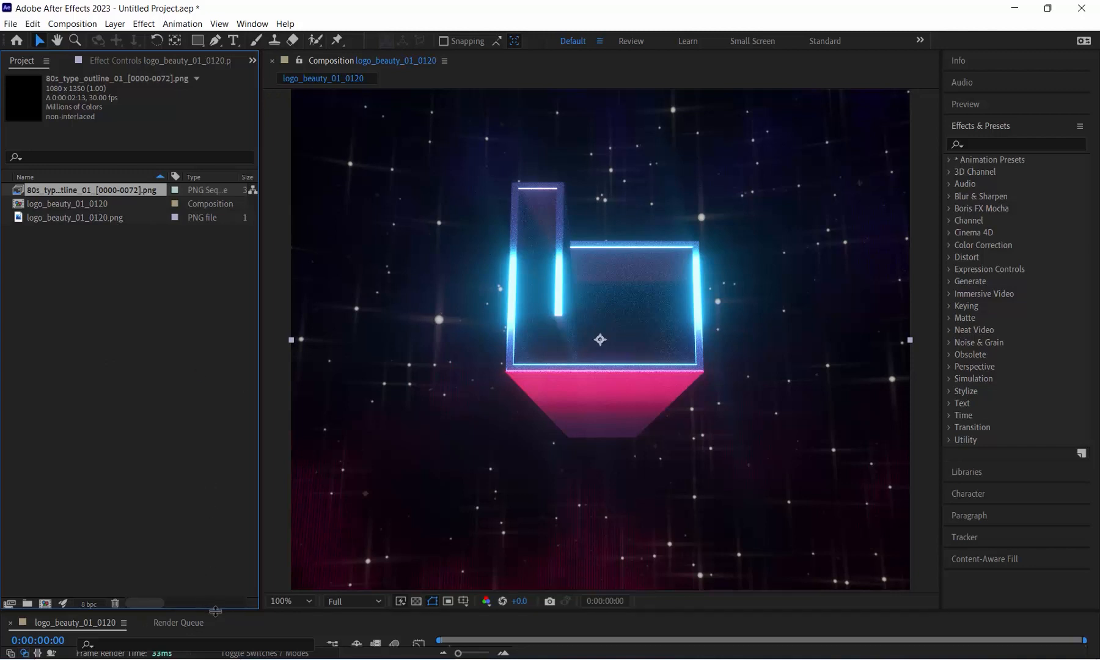
- Switch to After Effects, place the 80s_type_outline_01 sequence above the logo image layer, and set the composition duration to 0:00:05:01
drag(216, 610, 228, 491)
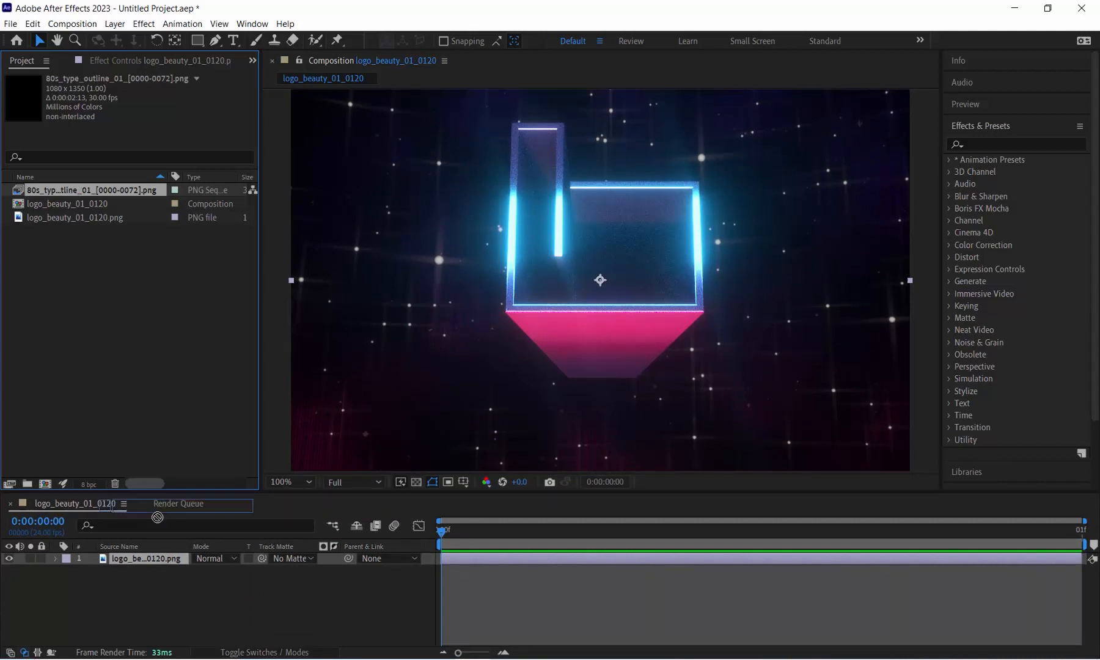
drag(145, 552, 149, 562)
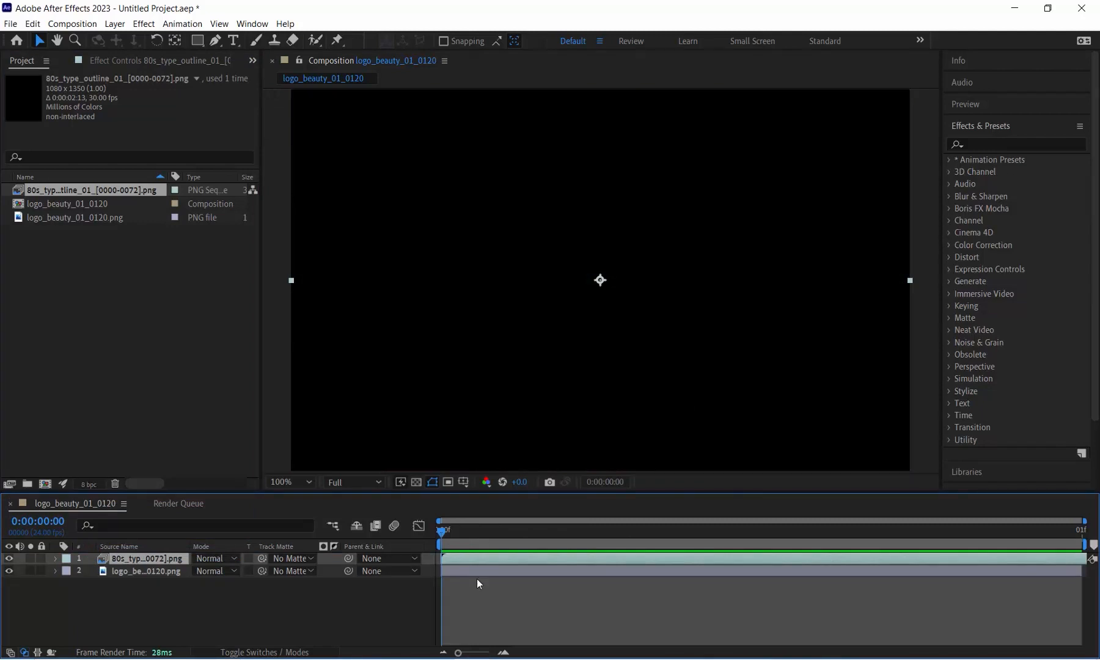
key(ctrl+k)
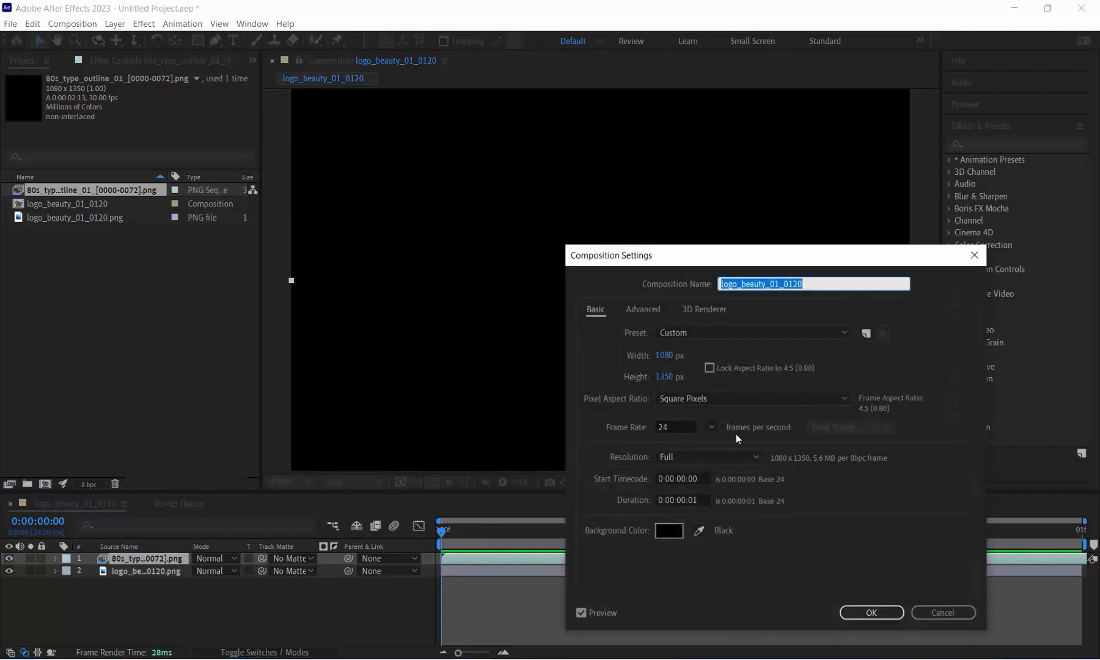
click(684, 499)
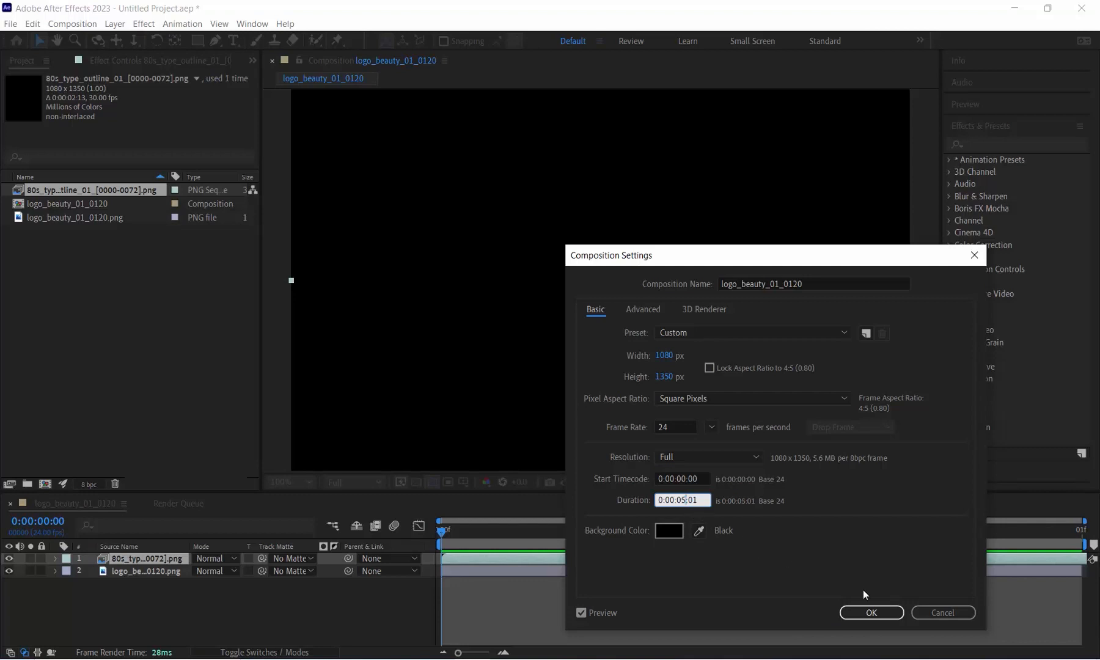
click(867, 612)
- Trim the work area to the end of the outline sequence and extend the logo image layer to the same point
drag(487, 653, 460, 653)
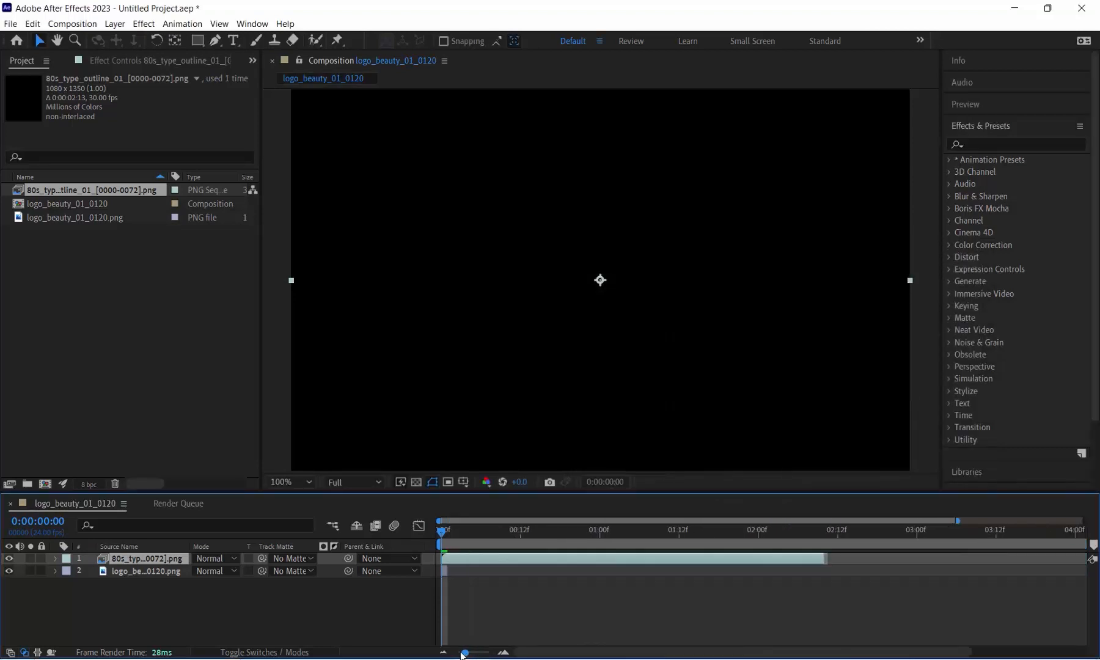
drag(1084, 544, 760, 548)
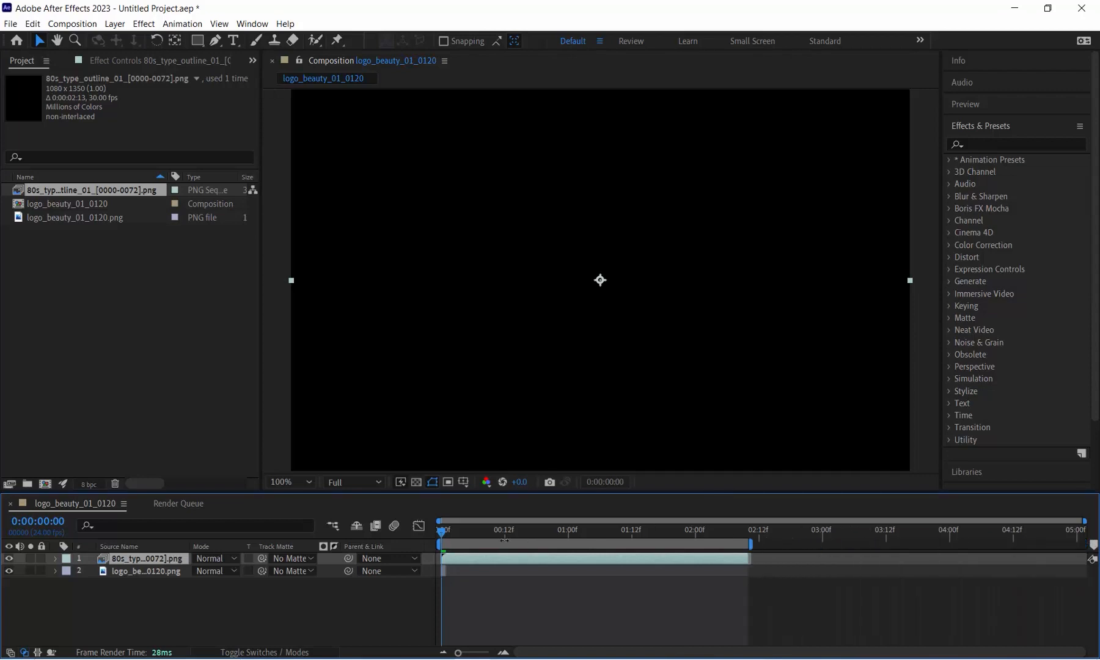
drag(470, 573, 742, 580)
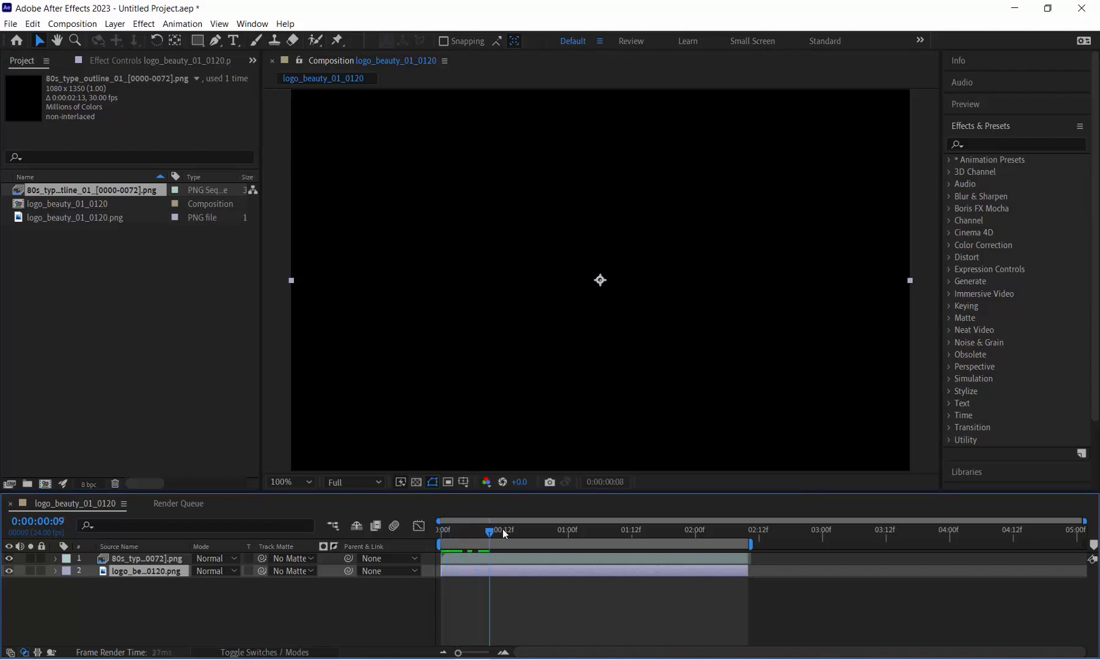
- At 0:00:01:10, compare the frame with the outline layer hidden and shown, and set that layer's blending mode to Screen
drag(503, 529, 621, 531)
click(10, 558)
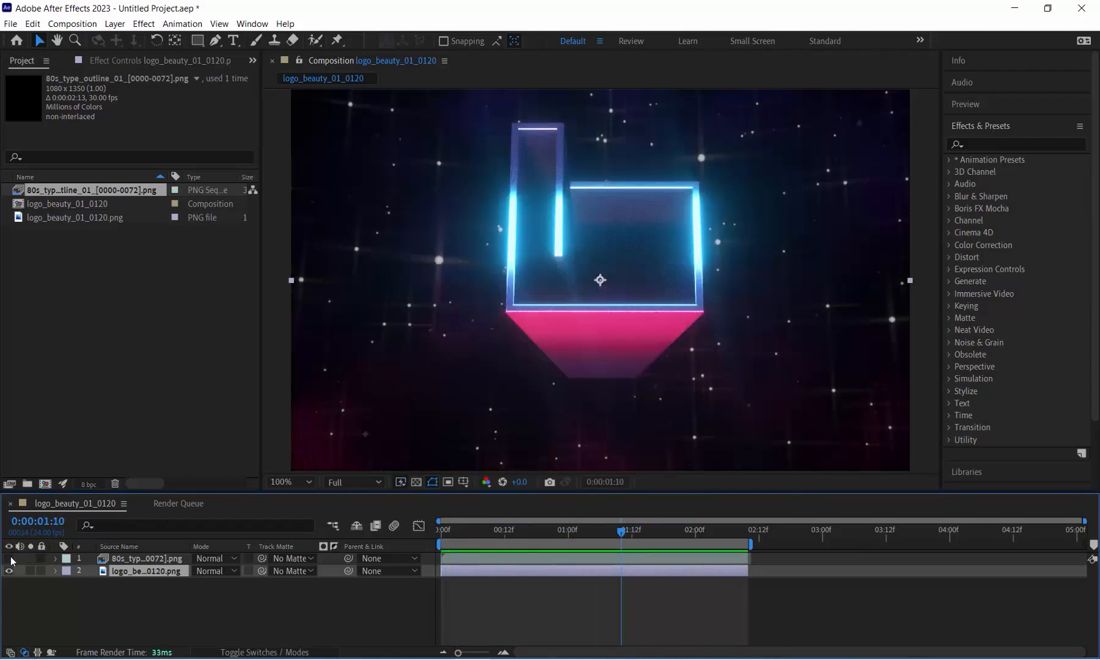
click(10, 558)
click(9, 558)
click(10, 558)
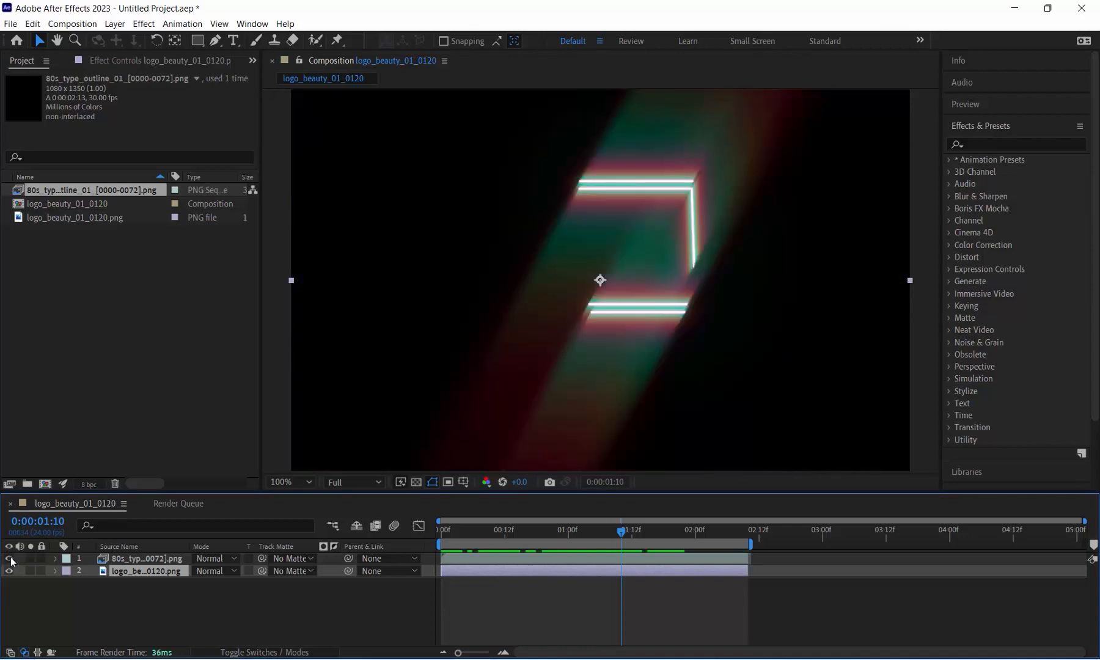
click(220, 558)
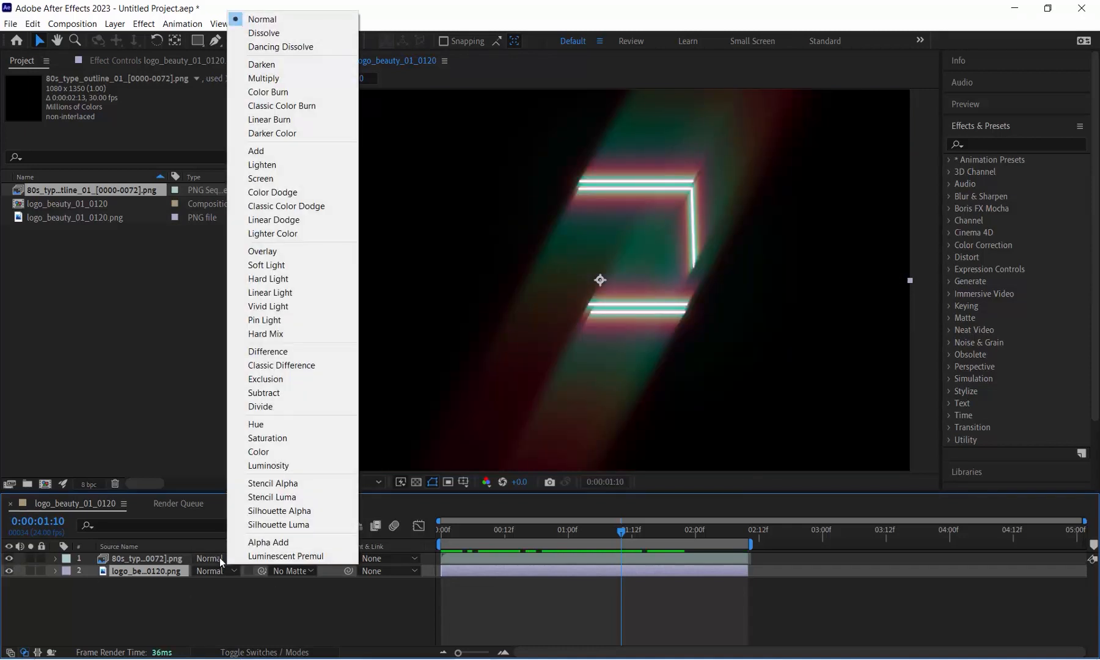
click(280, 178)
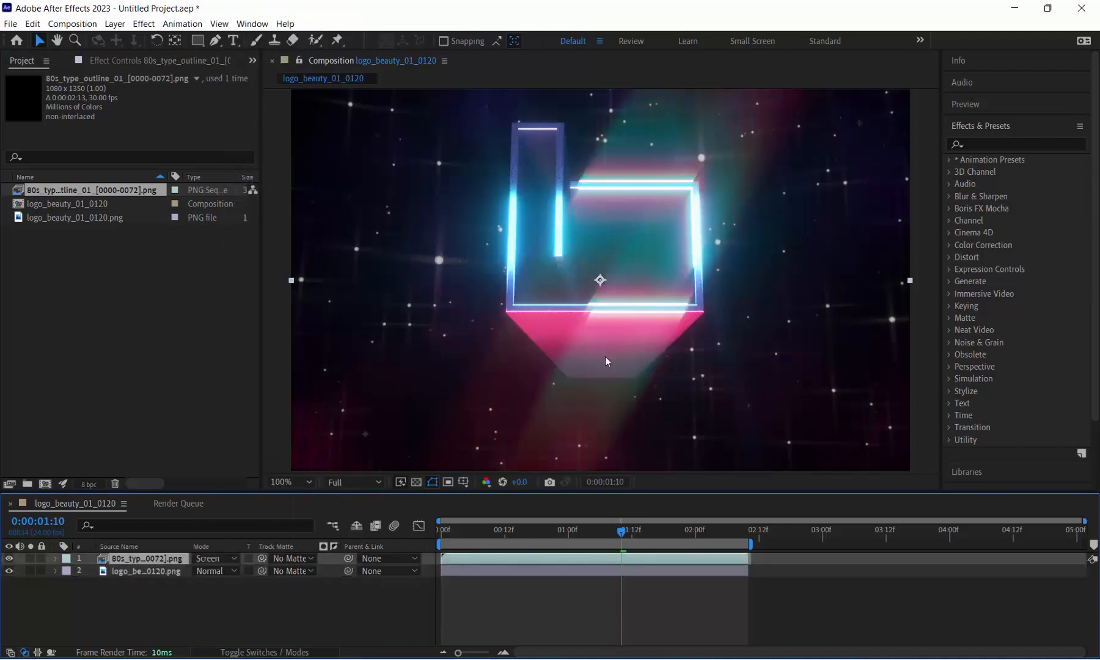
- Preview the composite's glow sweep in playback, checking the logo edges up close and the whole frame
key(space)
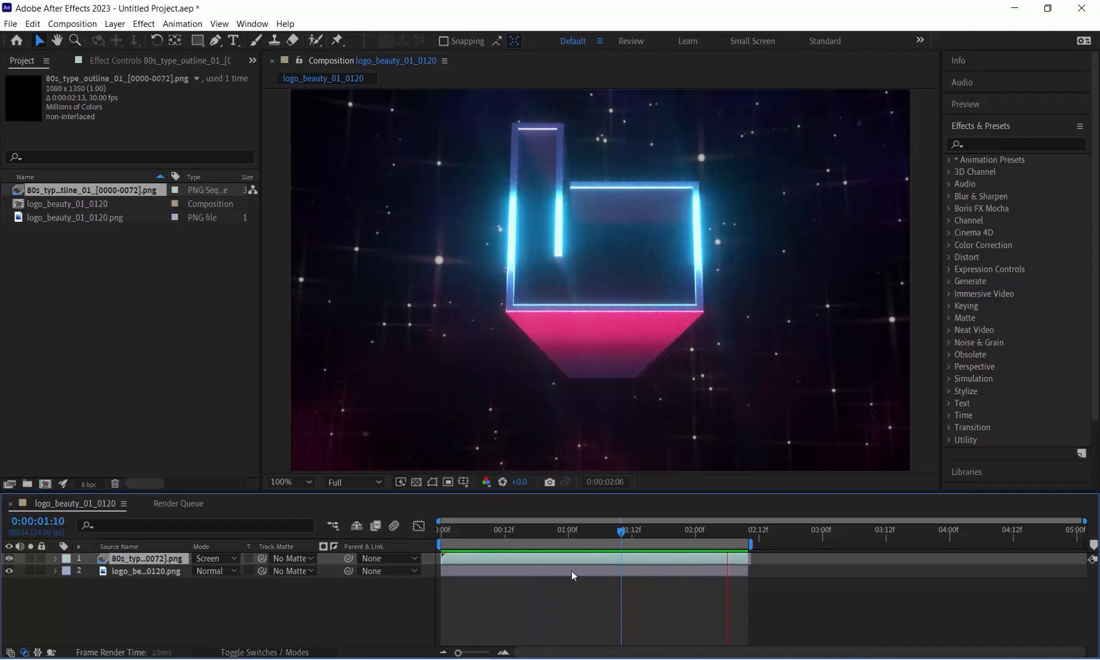
scroll(581, 291, up, 1)
middle_drag(581, 291, 592, 349)
key(space)
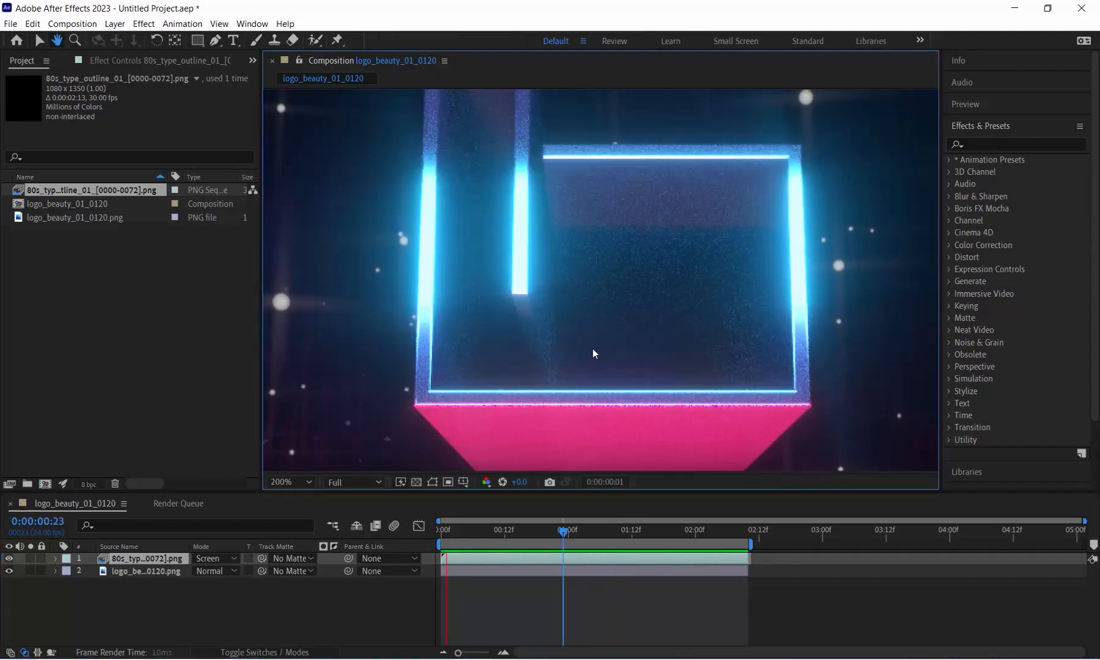
scroll(592, 349, down, 2)
scroll(592, 345, up, 2)
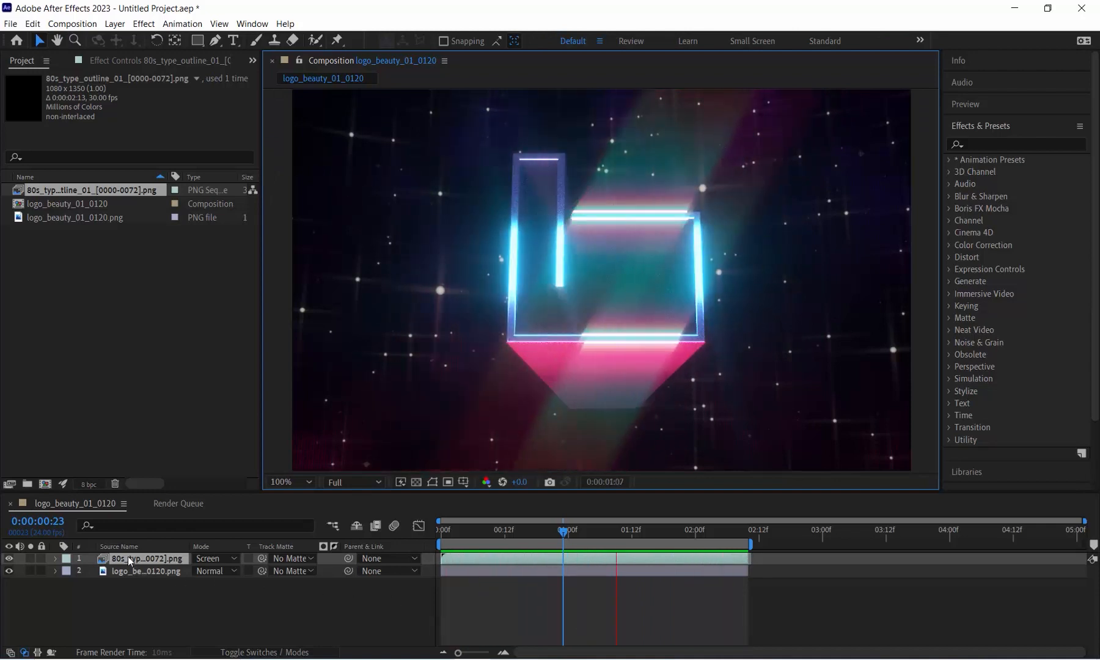
- Return to the start of the composition and enable time remapping on the outline sequence layer
right_click(135, 559)
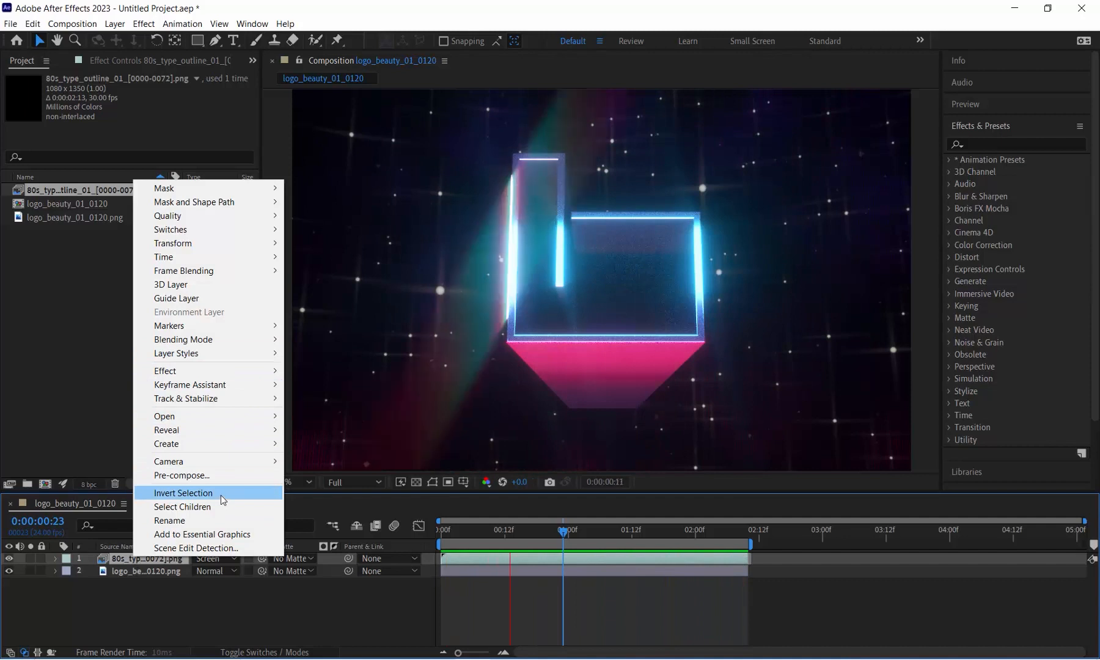
click(190, 623)
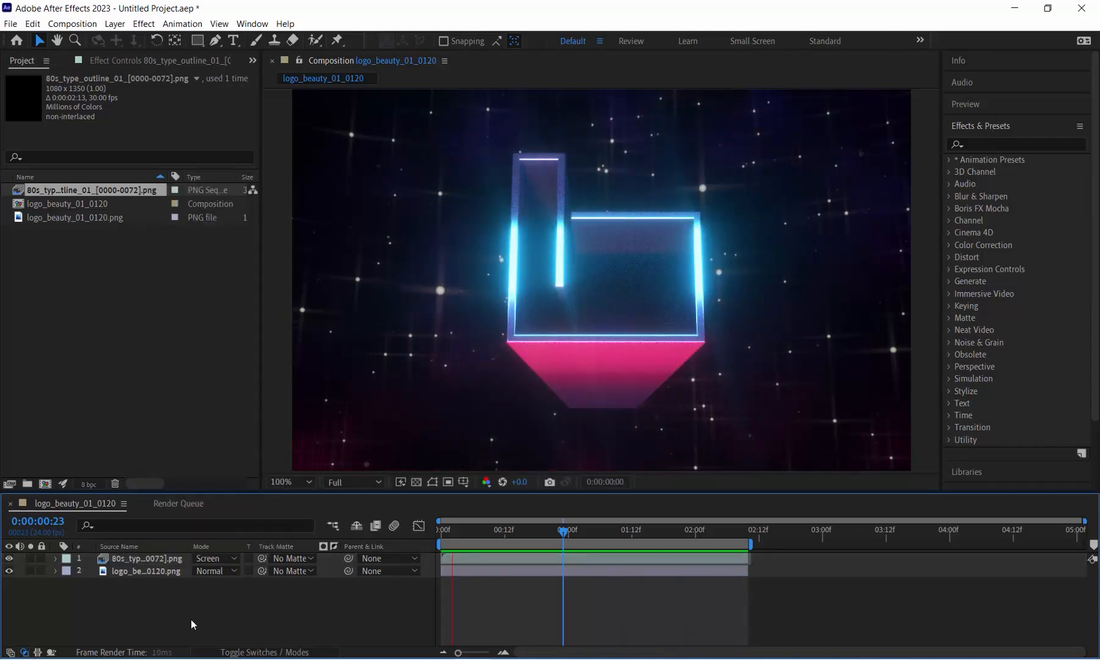
click(451, 530)
right_click(169, 561)
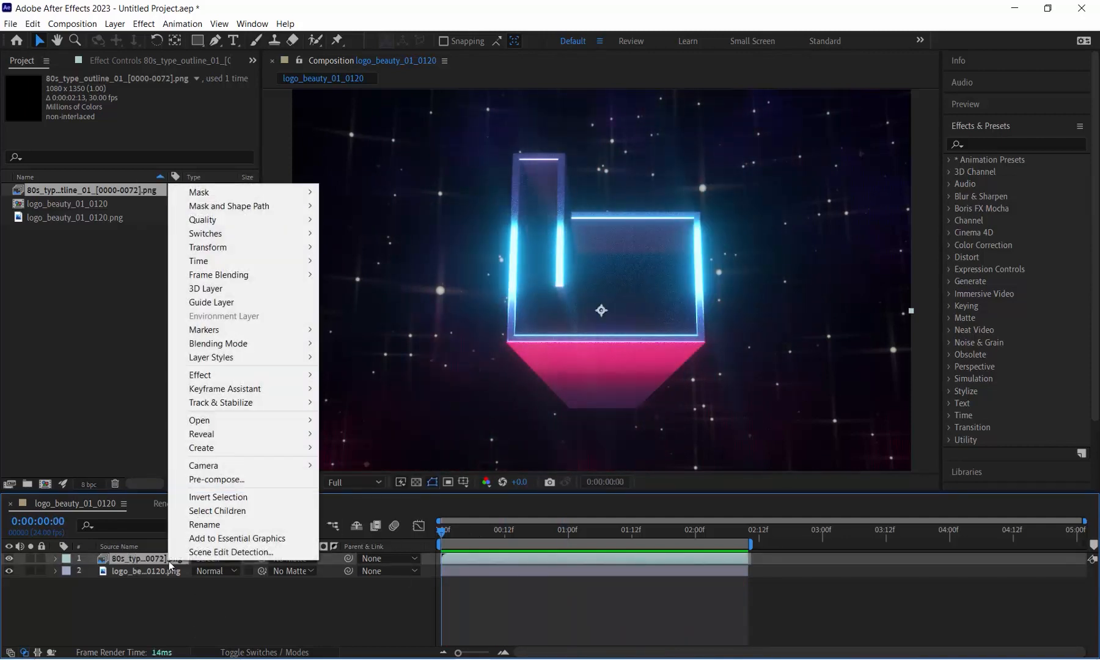
mouse_move(228, 262)
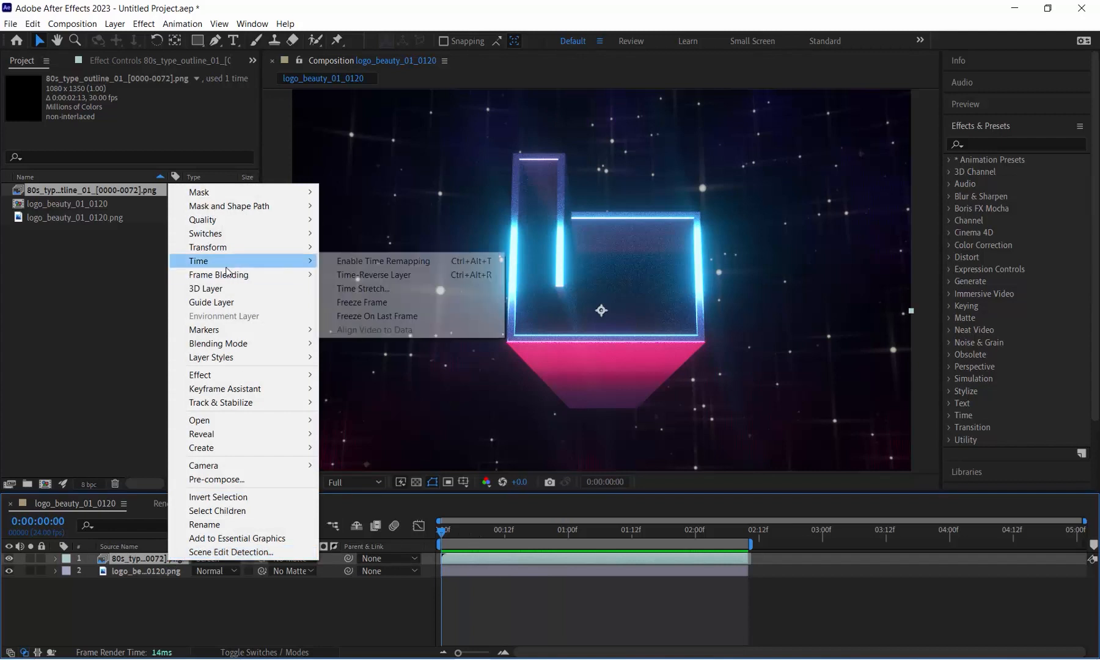
click(408, 263)
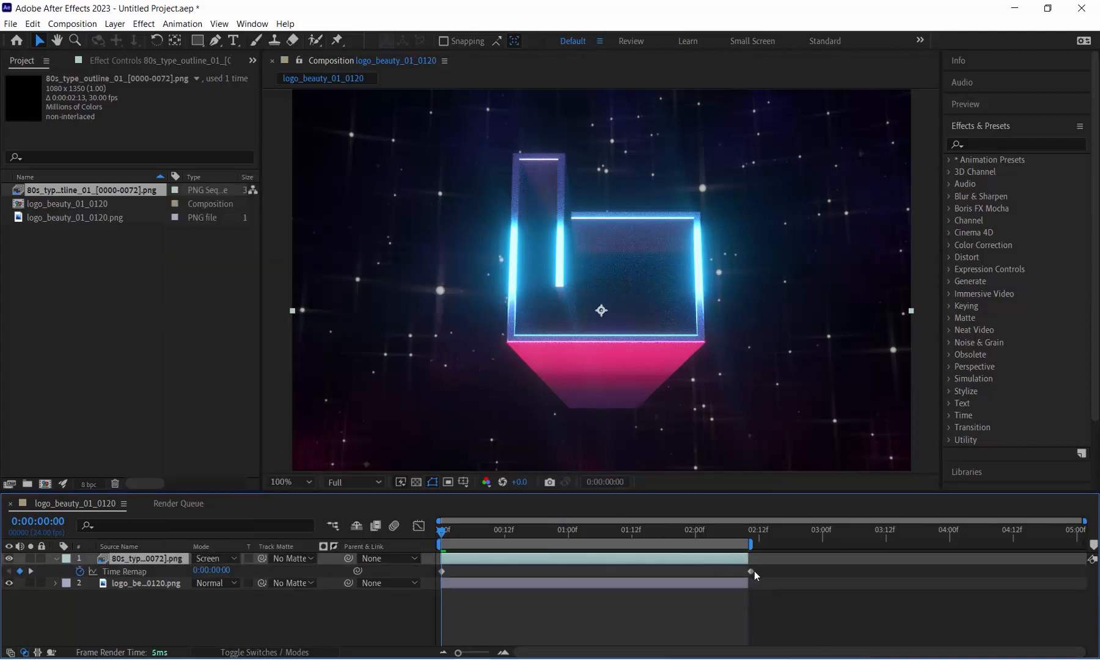
- Move the last Time Remap keyframe to 0:00:01:12, end the work area there, and preview the faster sweep
drag(751, 572, 632, 573)
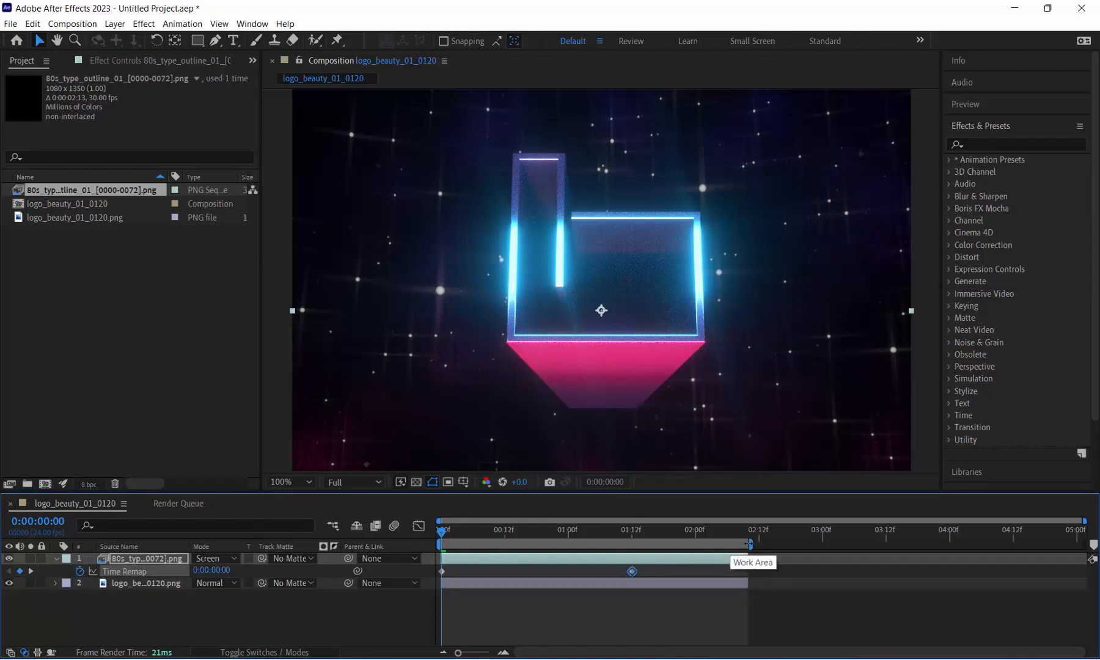
drag(751, 543, 661, 543)
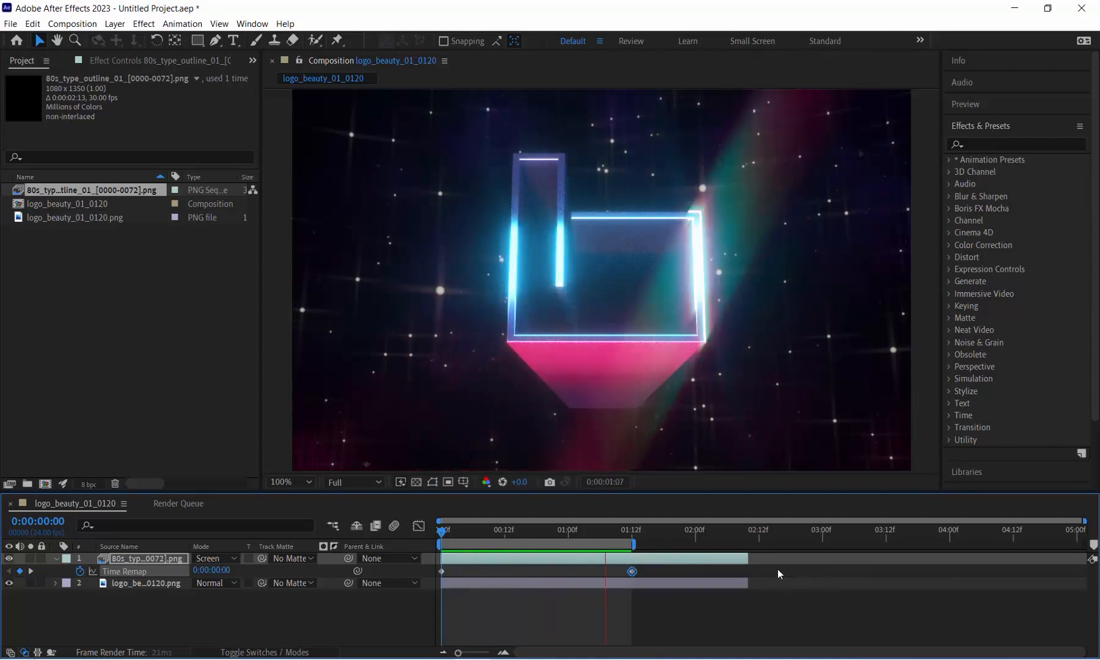
scroll(613, 297, down, 2)
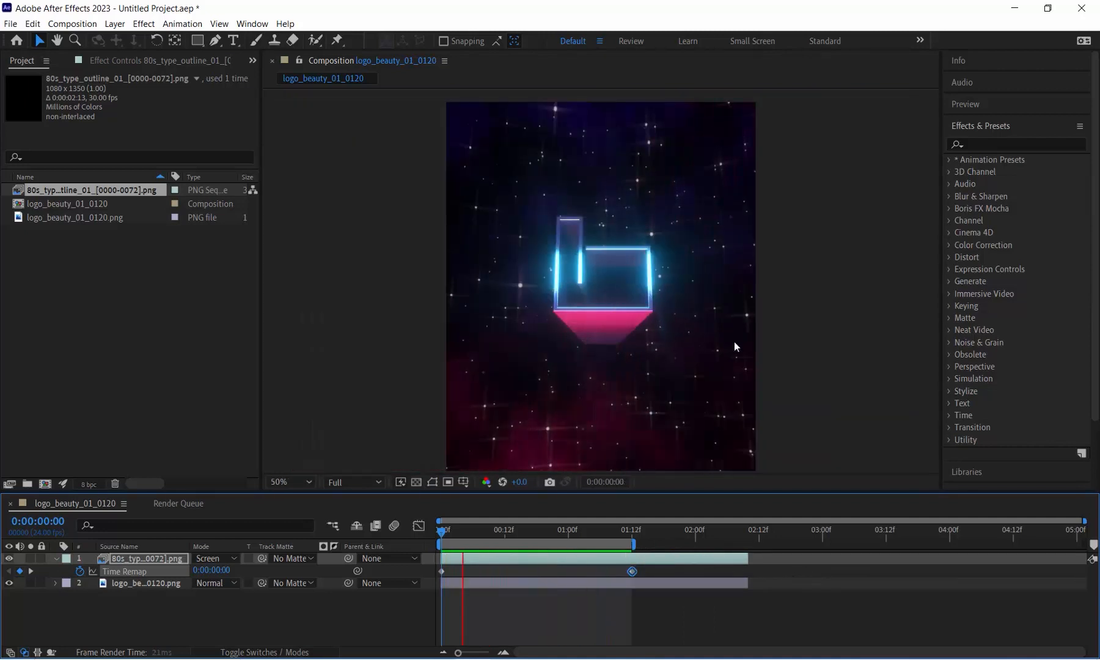